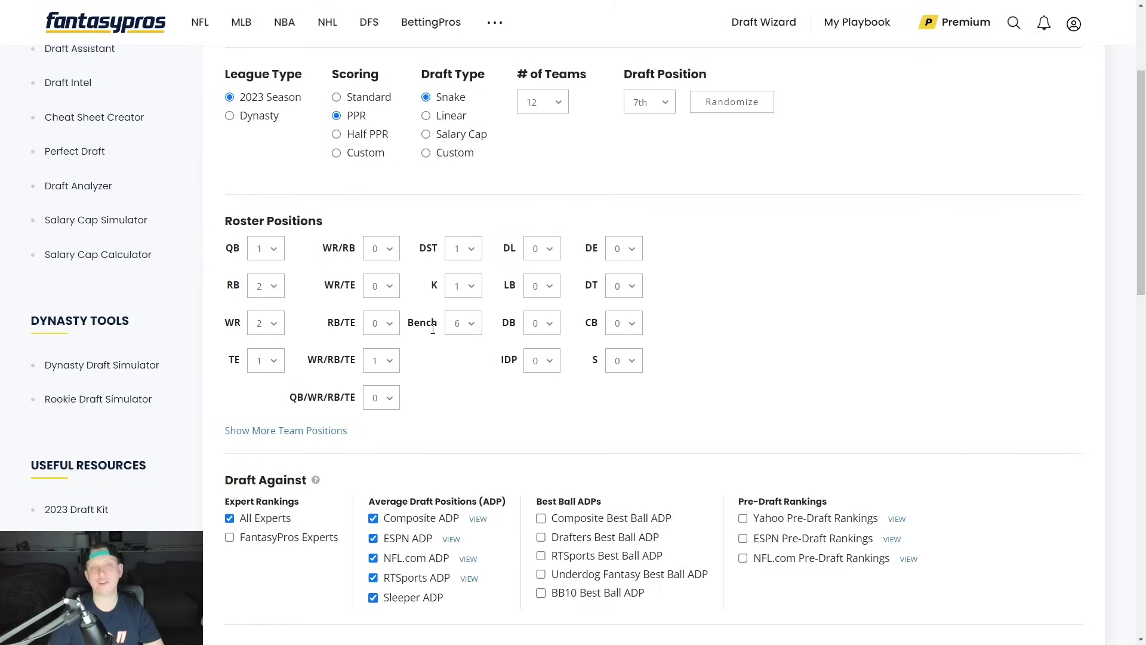
# Start the 12-team PPR snake mock draft for the 2023 season from the 7th draft position.
pyautogui.scroll(-7, 432, 329)
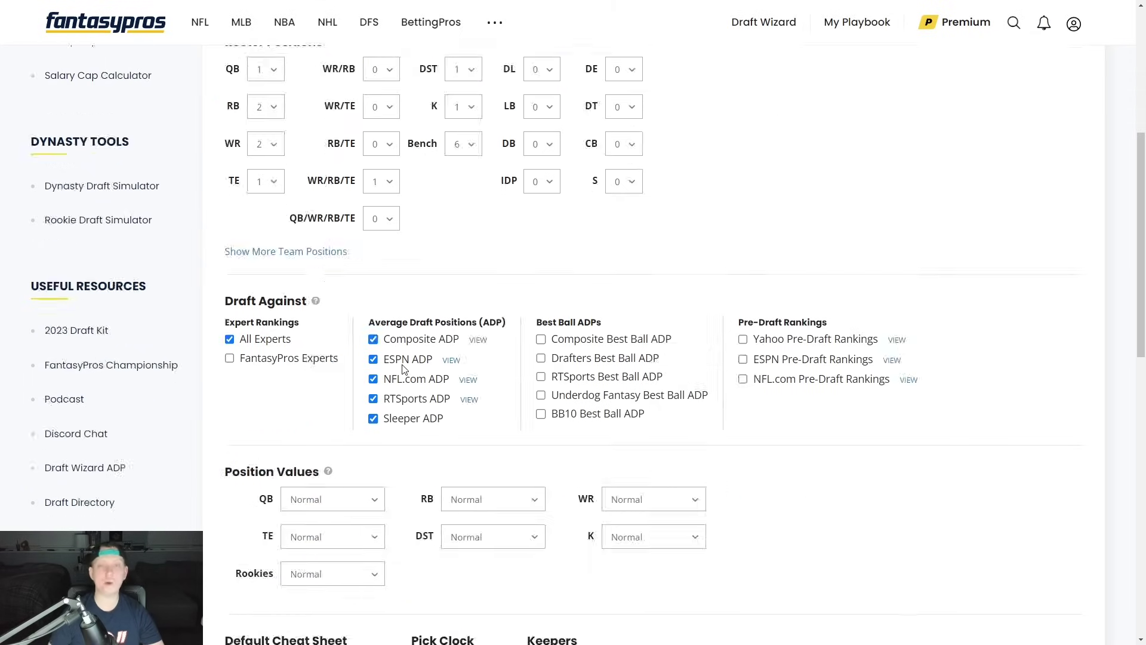
pyautogui.click(318, 508)
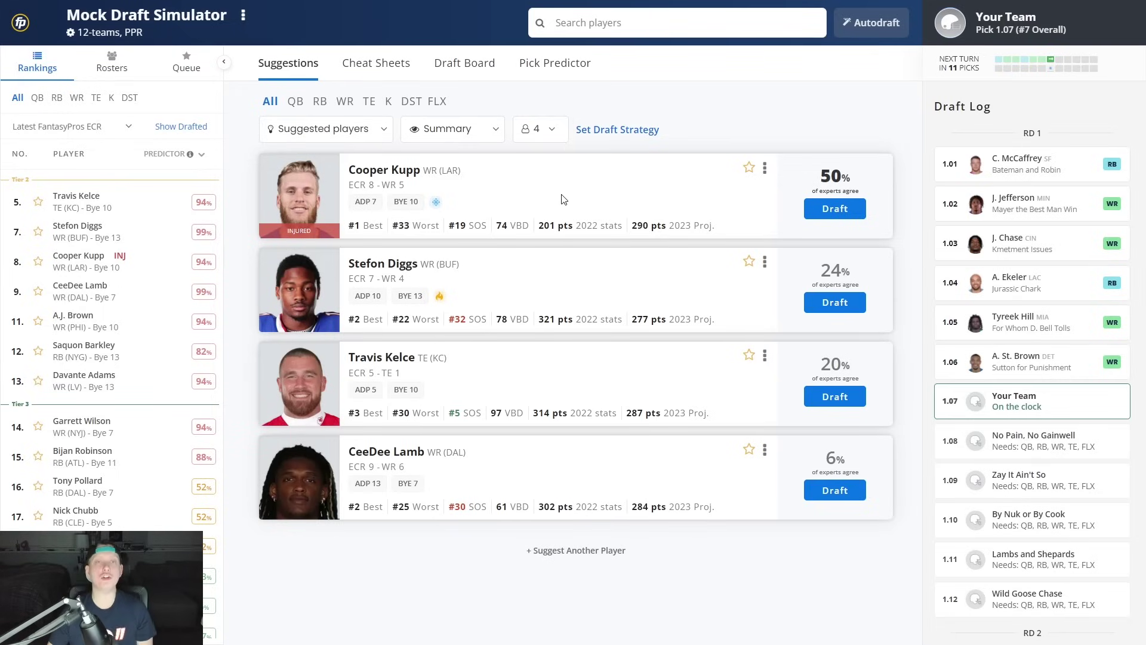
# Check the draft board, display your team's roster beside the cheat sheets, and hide drafted players from the rankings.
pyautogui.click(465, 63)
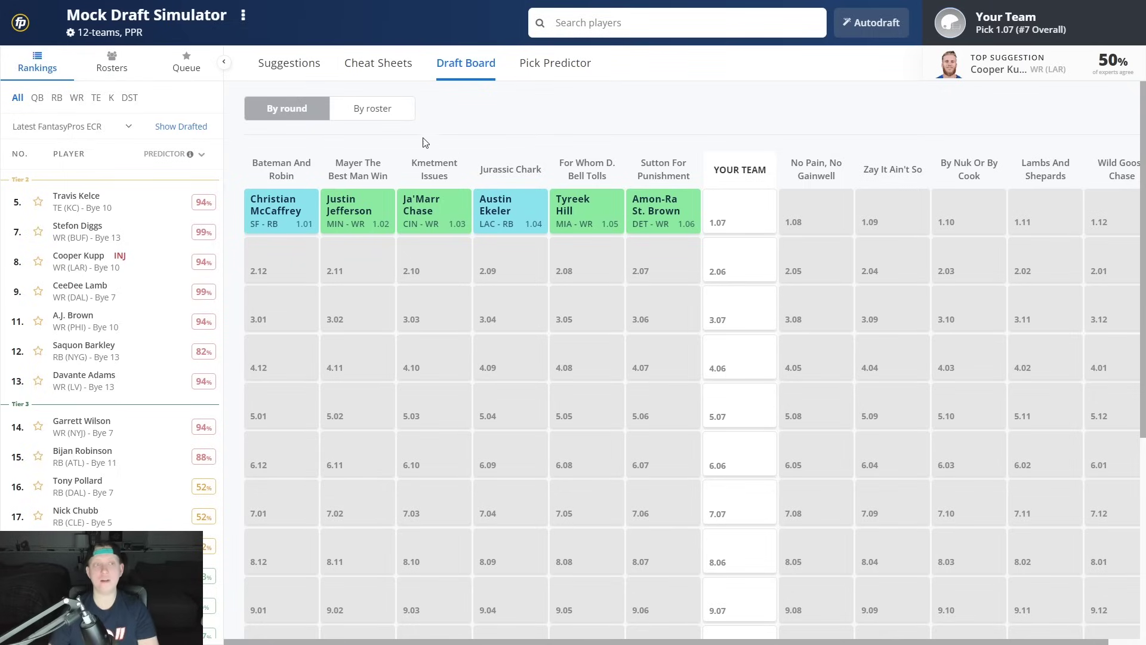
pyautogui.click(117, 67)
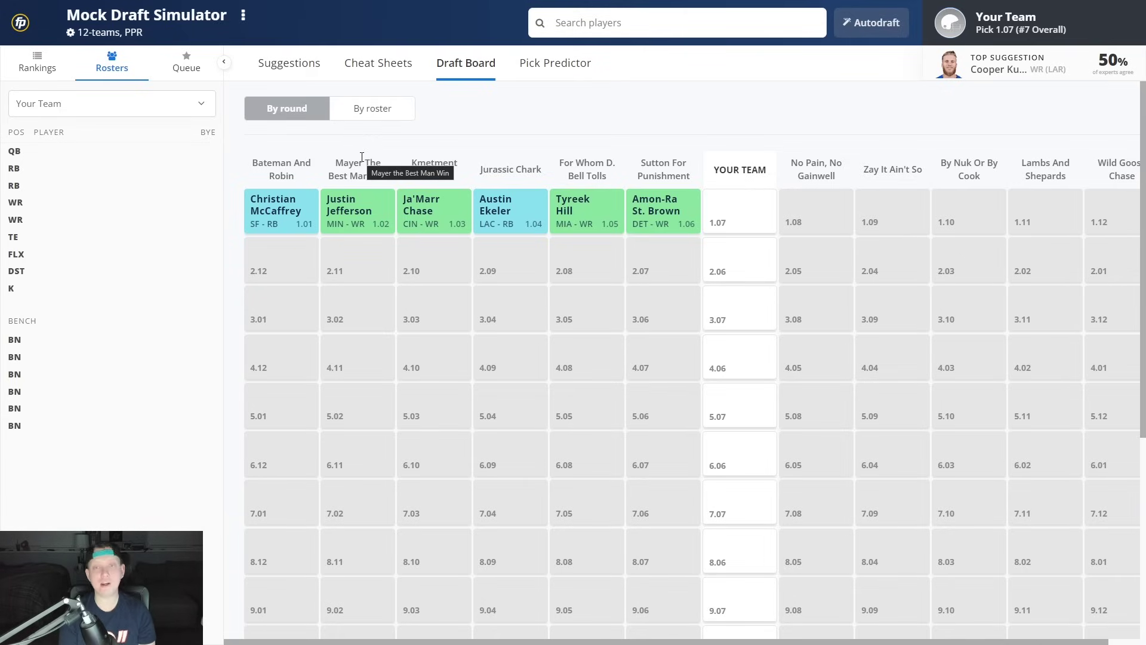
pyautogui.click(384, 69)
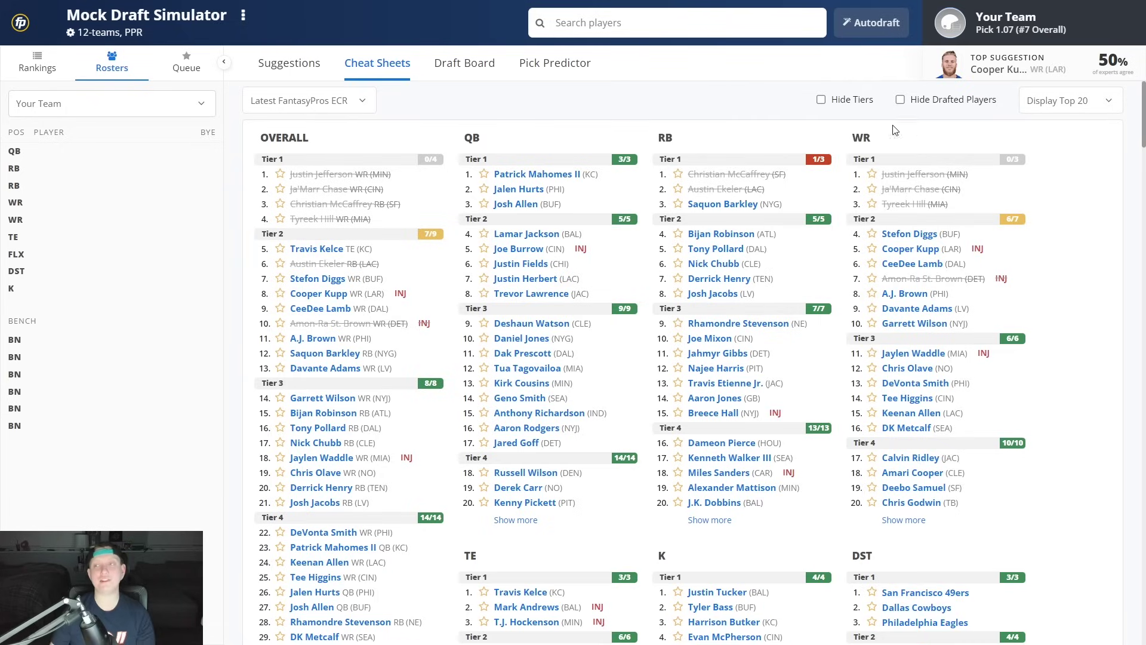
pyautogui.click(962, 100)
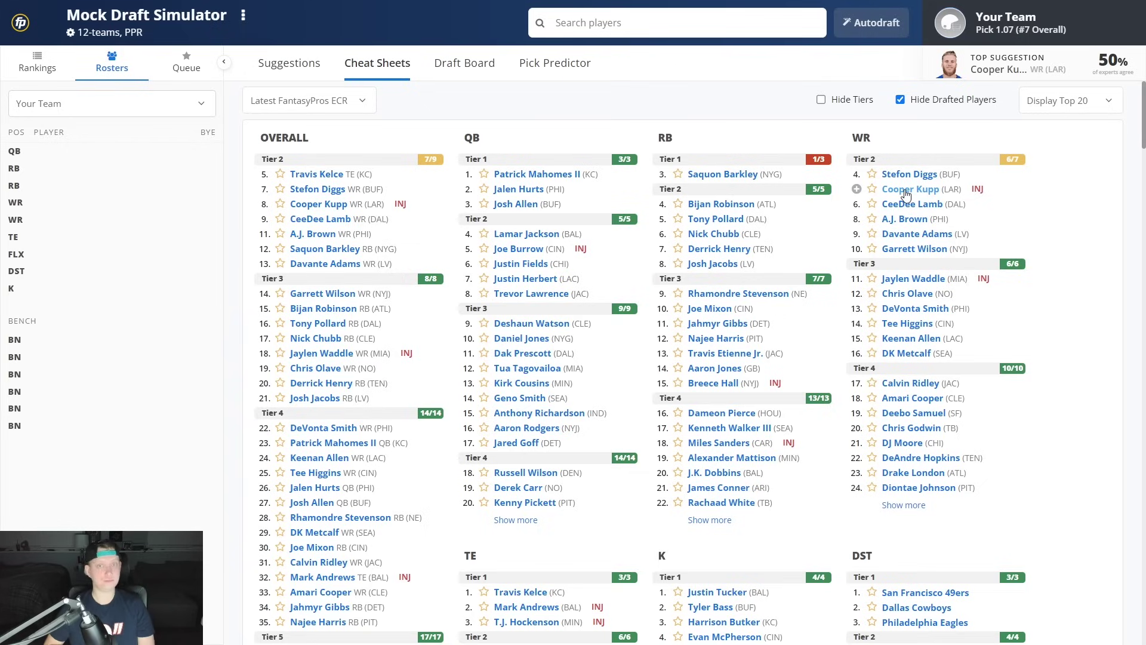
# Review Cooper Kupp's expert note and recent injury news in his player profile.
pyautogui.click(905, 191)
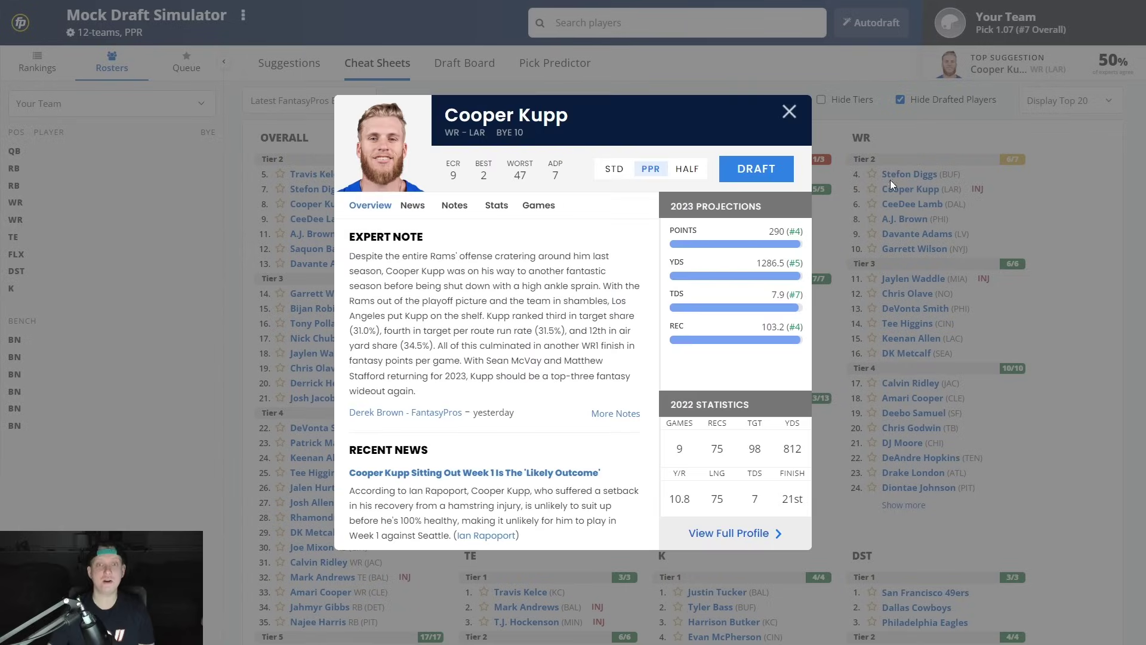
pyautogui.scroll(-3, 508, 260)
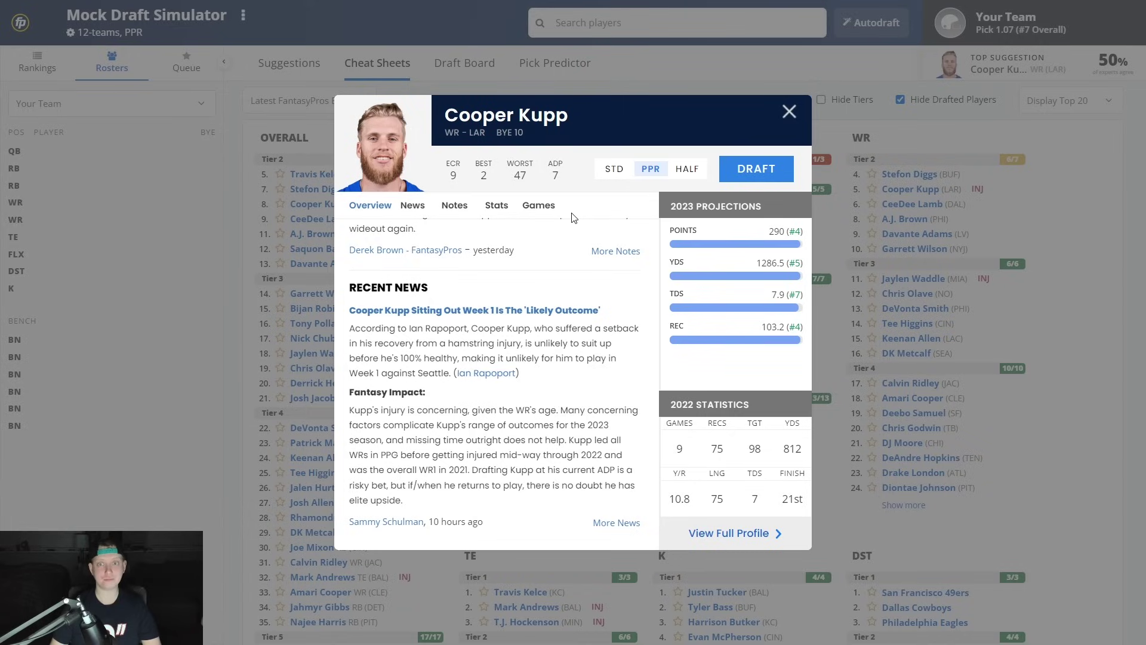
pyautogui.click(788, 111)
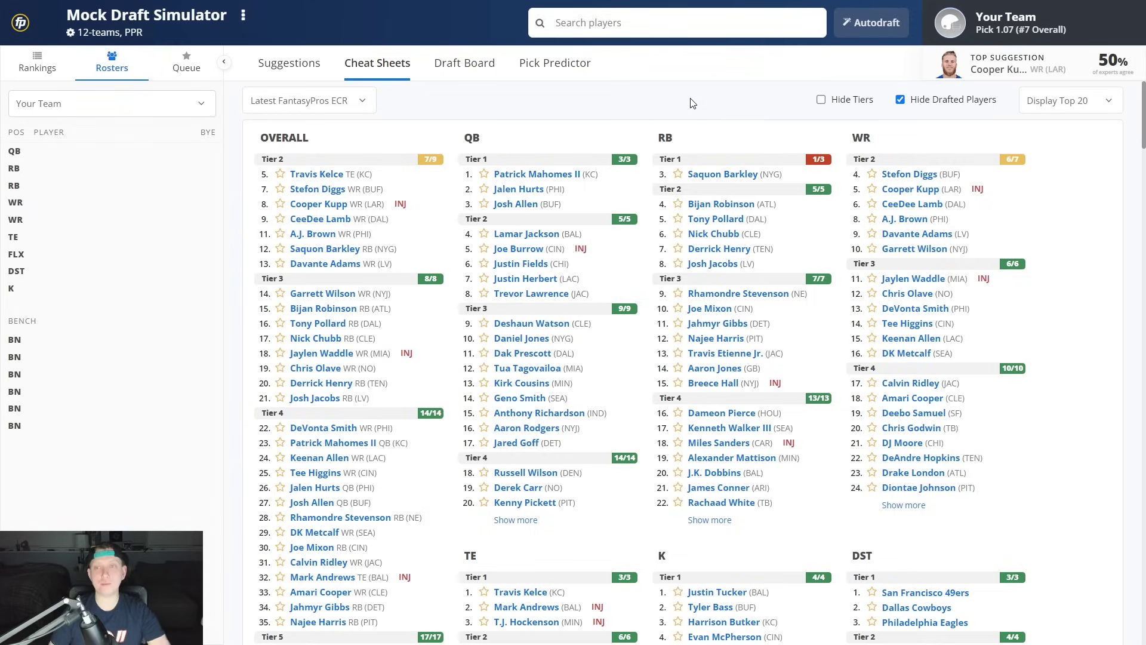
# Draft running back Bijan Robinson from the cheat sheets with pick 1.07.
pyautogui.scroll(-1, 714, 103)
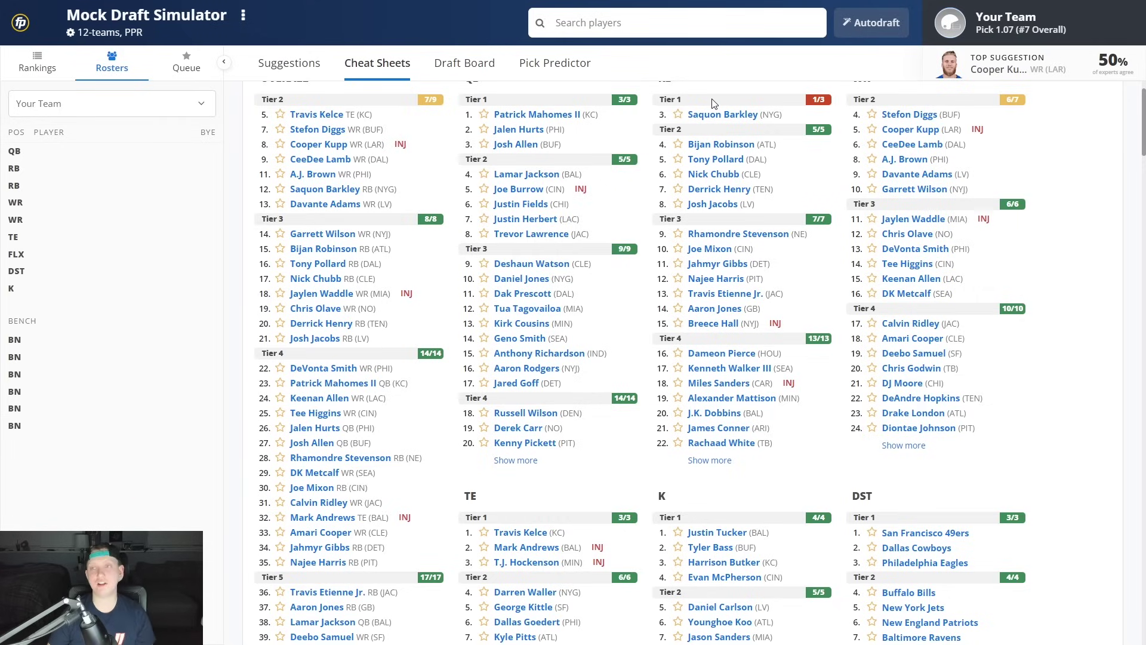
pyautogui.click(739, 152)
pyautogui.click(788, 107)
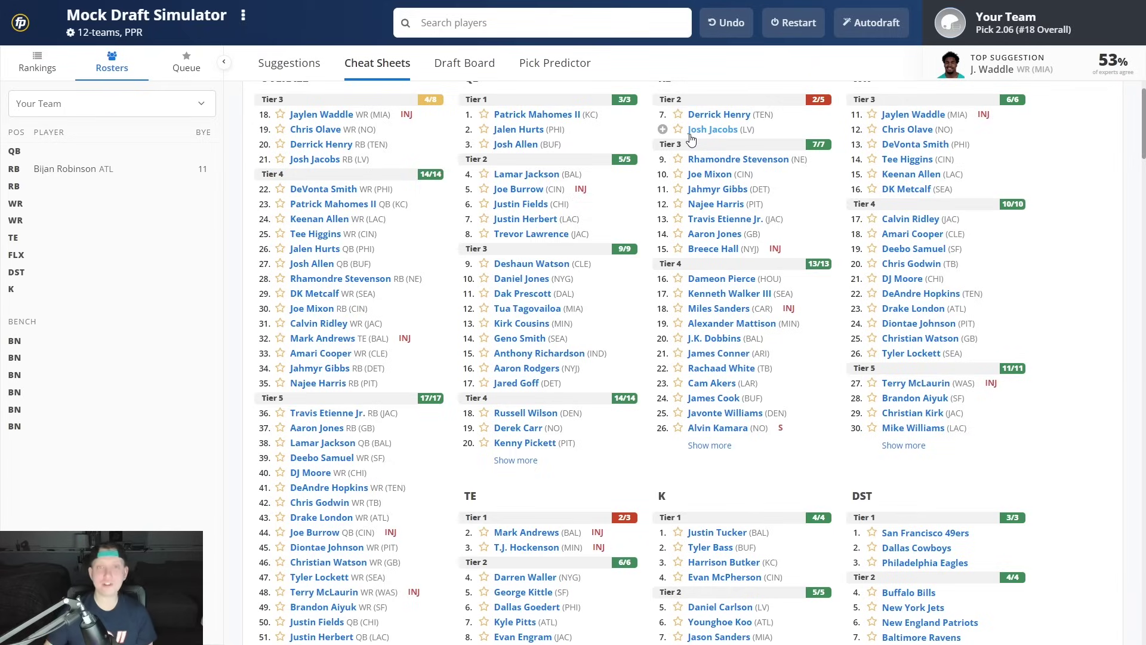
# Check the picks made across the draft board, and draft running back Josh Jacobs with pick 2.06.
pyautogui.click(467, 64)
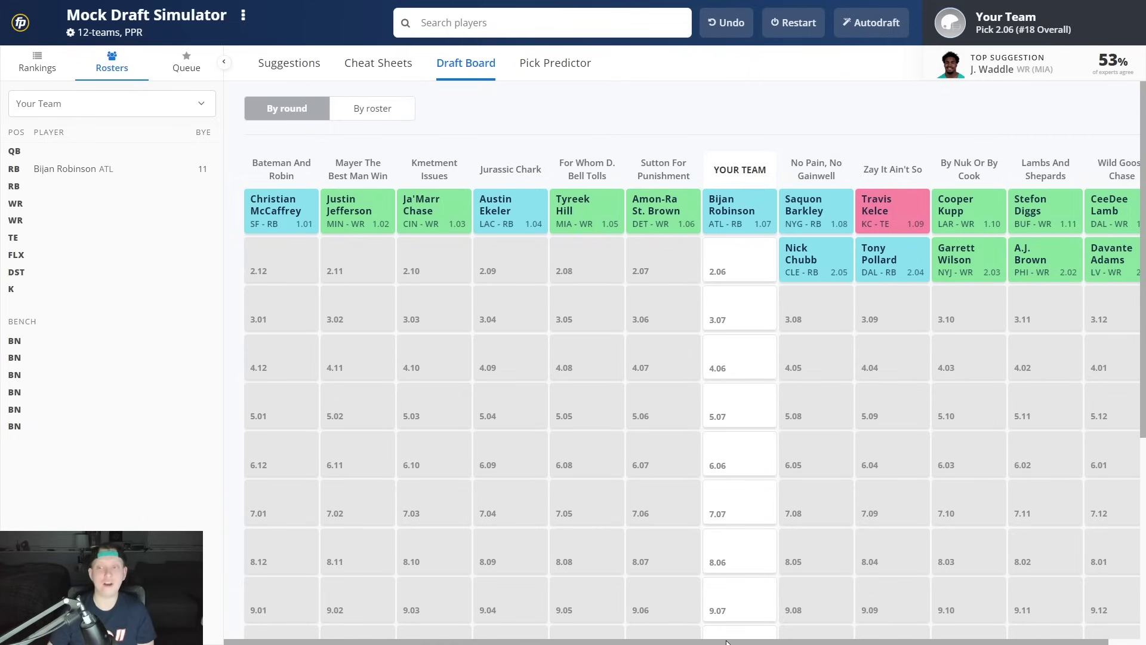
pyautogui.moveTo(729, 638); pyautogui.dragTo(788, 638)
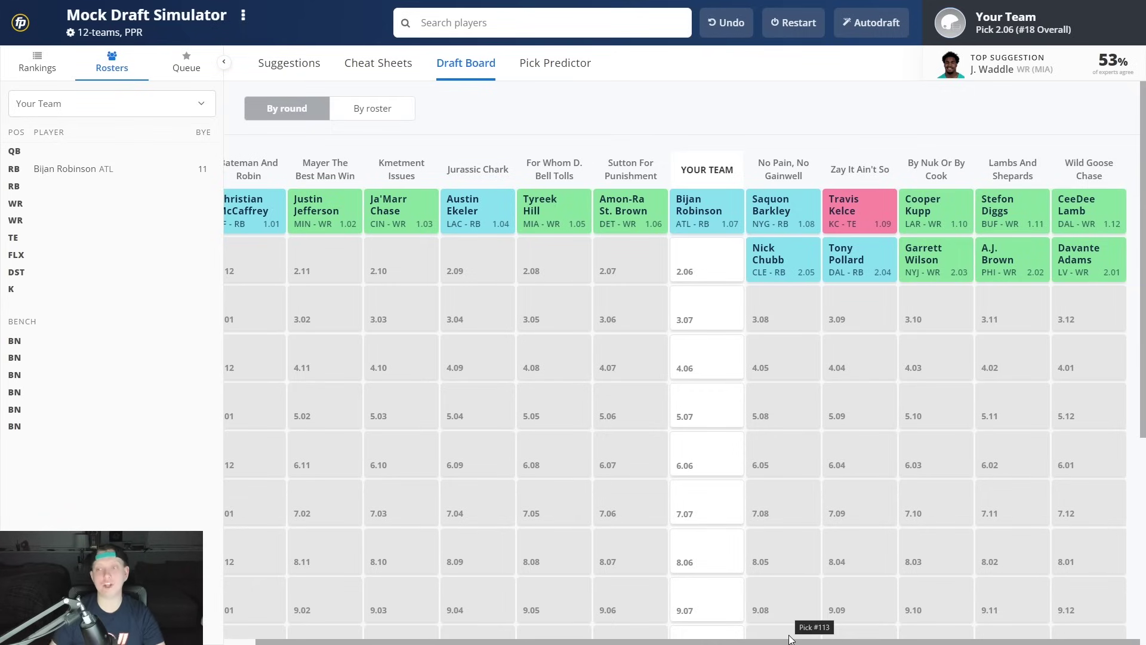
pyautogui.click(378, 65)
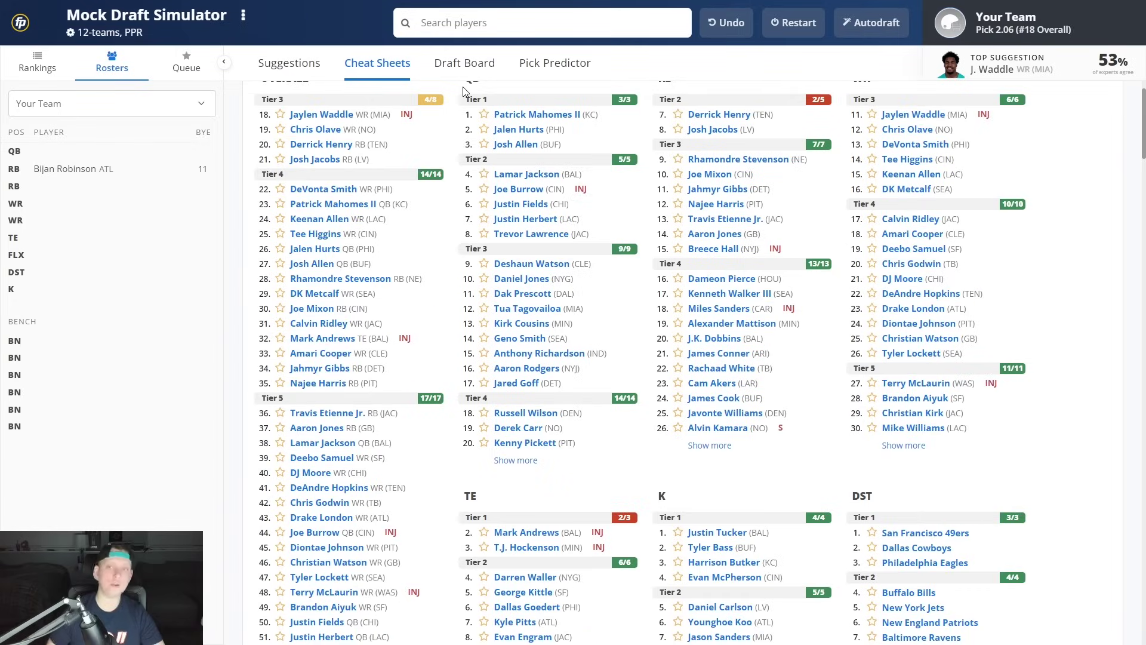
pyautogui.scroll(1, 769, 197)
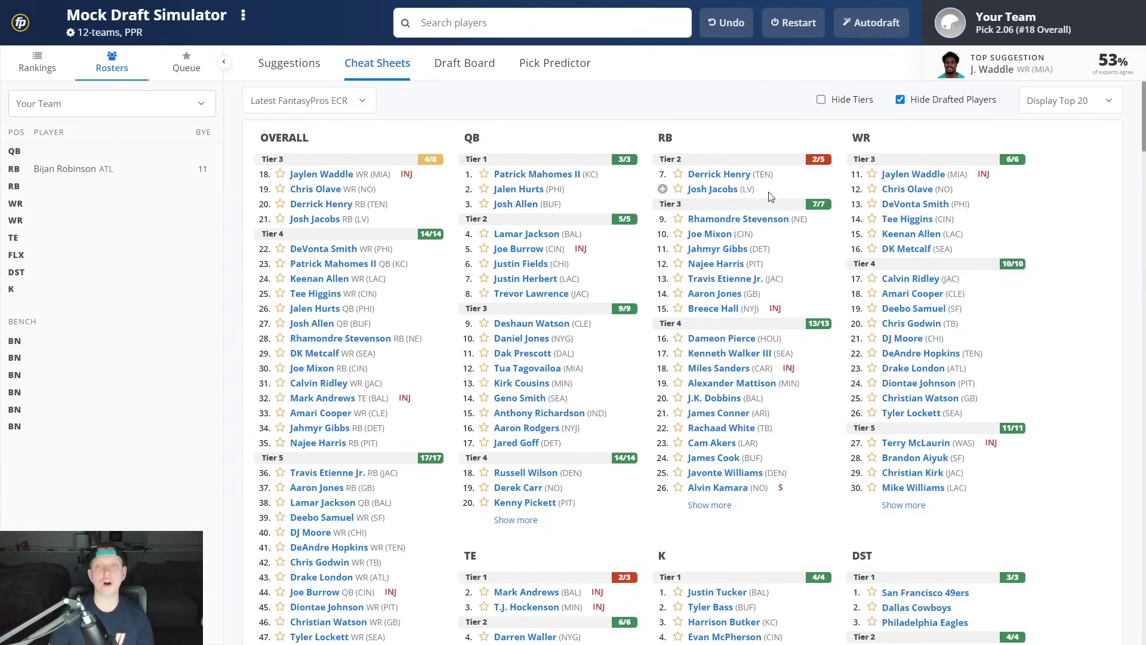
pyautogui.click(717, 187)
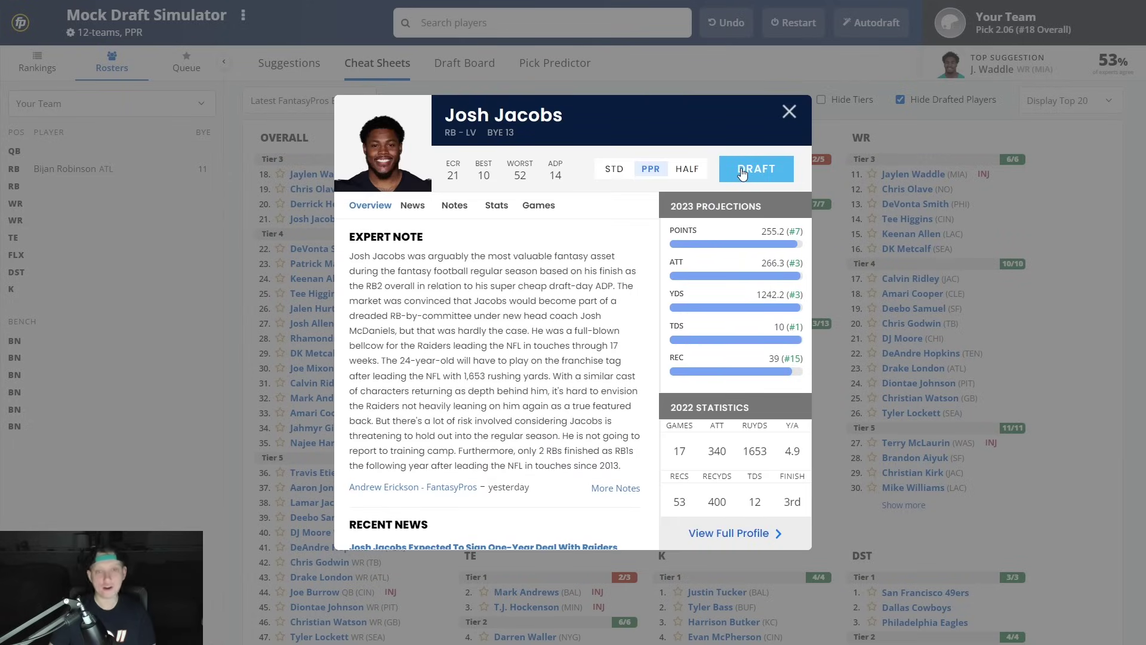
pyautogui.click(742, 172)
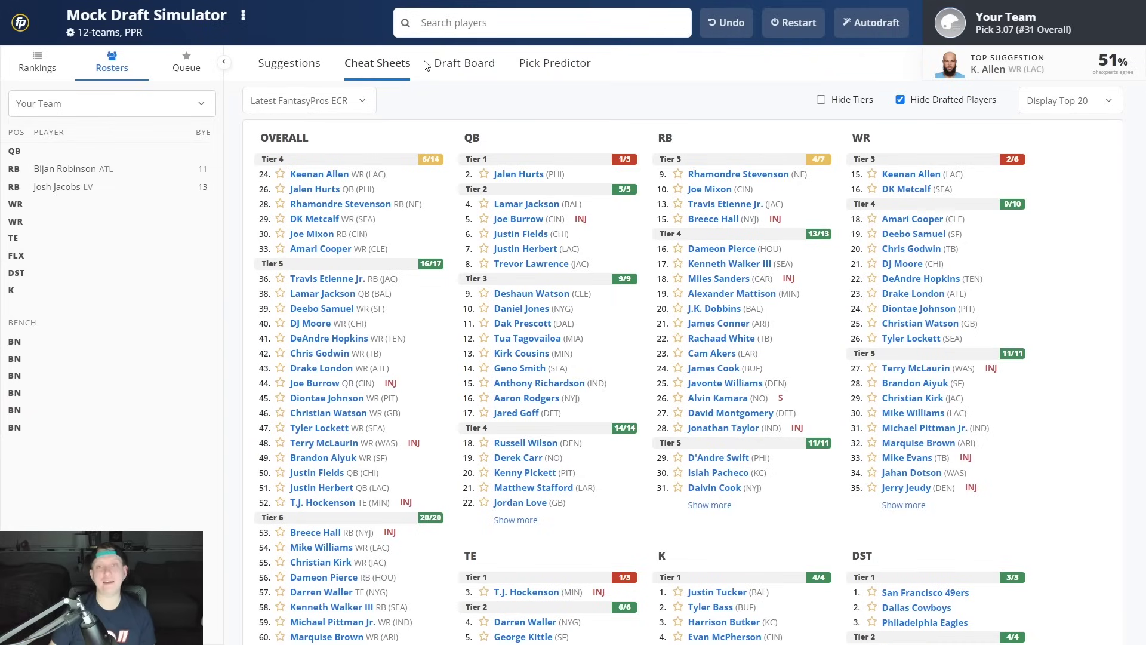
# Examine the third-round picks on the draft board and quarterback Jalen Hurts's player profile.
pyautogui.click(444, 63)
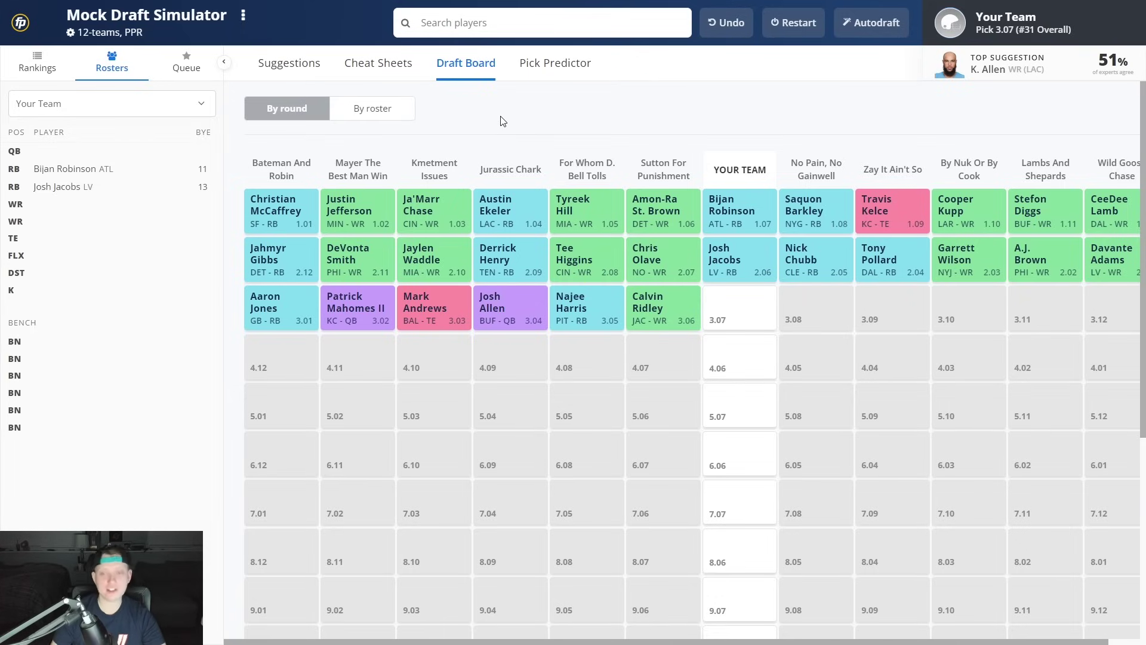
pyautogui.click(389, 76)
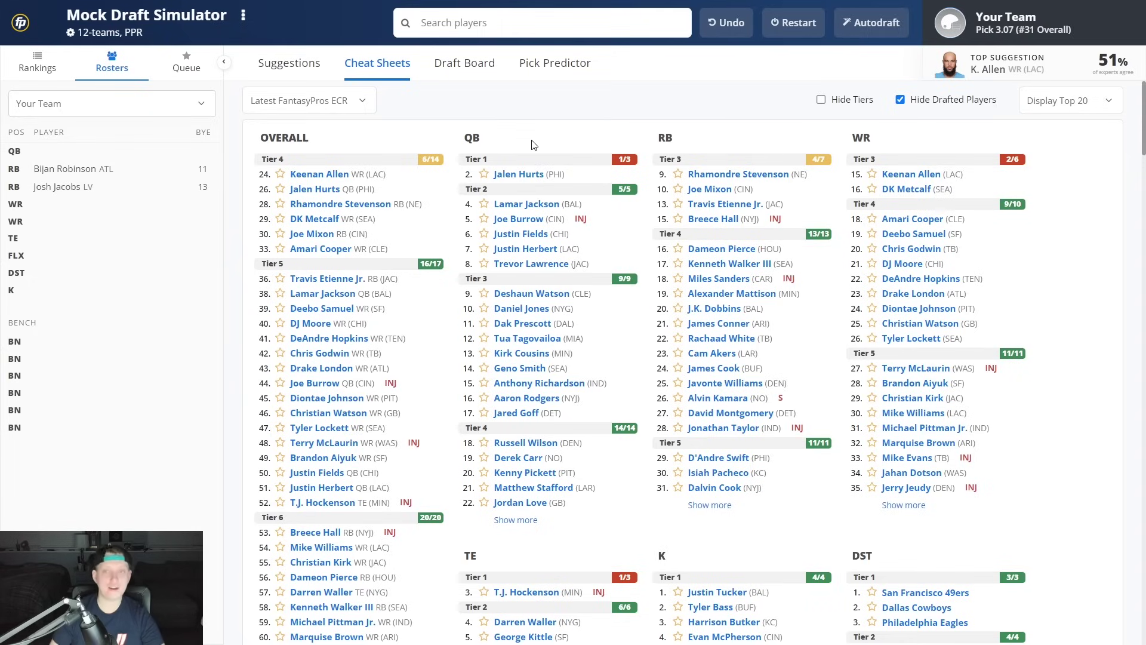
pyautogui.click(521, 178)
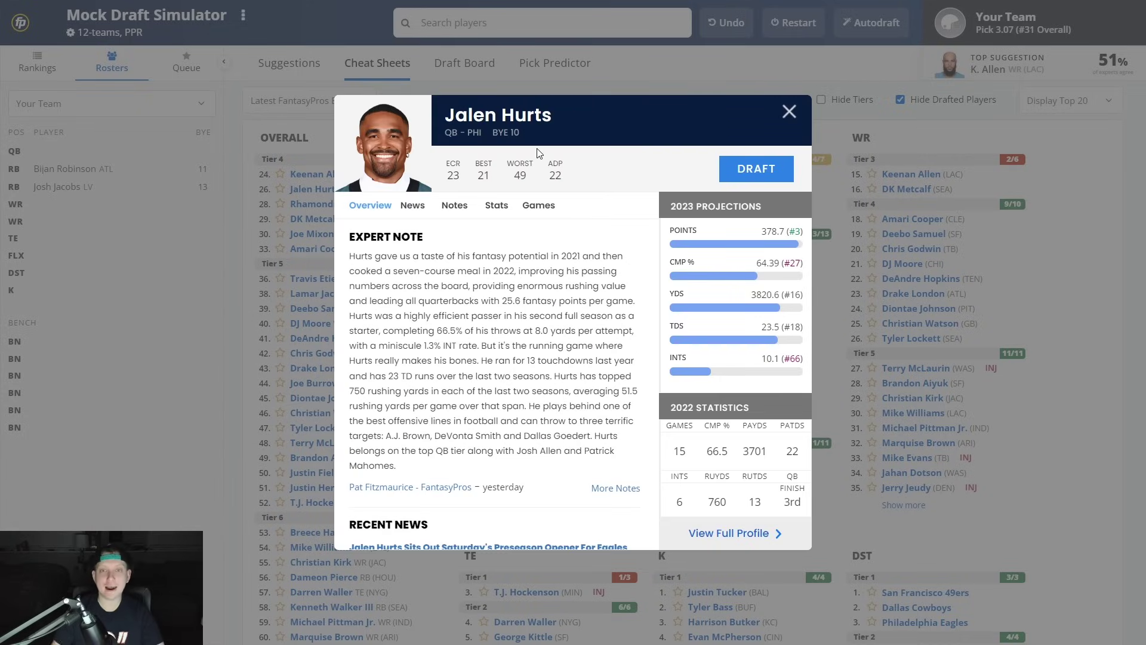
pyautogui.click(610, 74)
# Recheck the other teams' picks on the draft board and draft quarterback Jalen Hurts with pick 3.07.
pyautogui.click(465, 65)
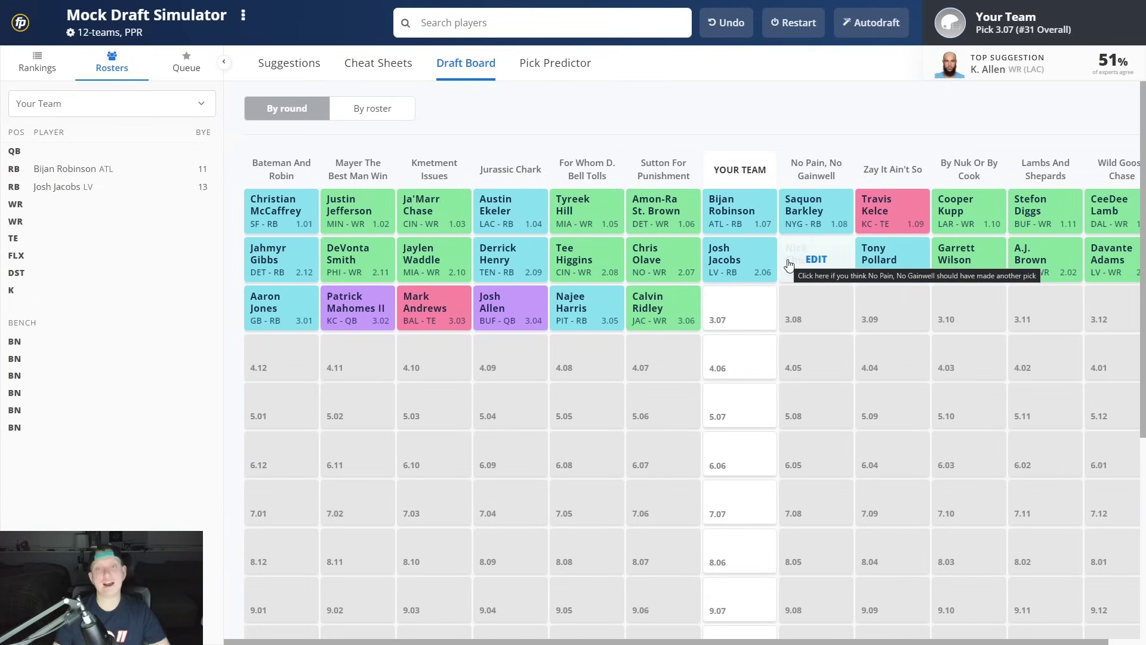
pyautogui.click(367, 66)
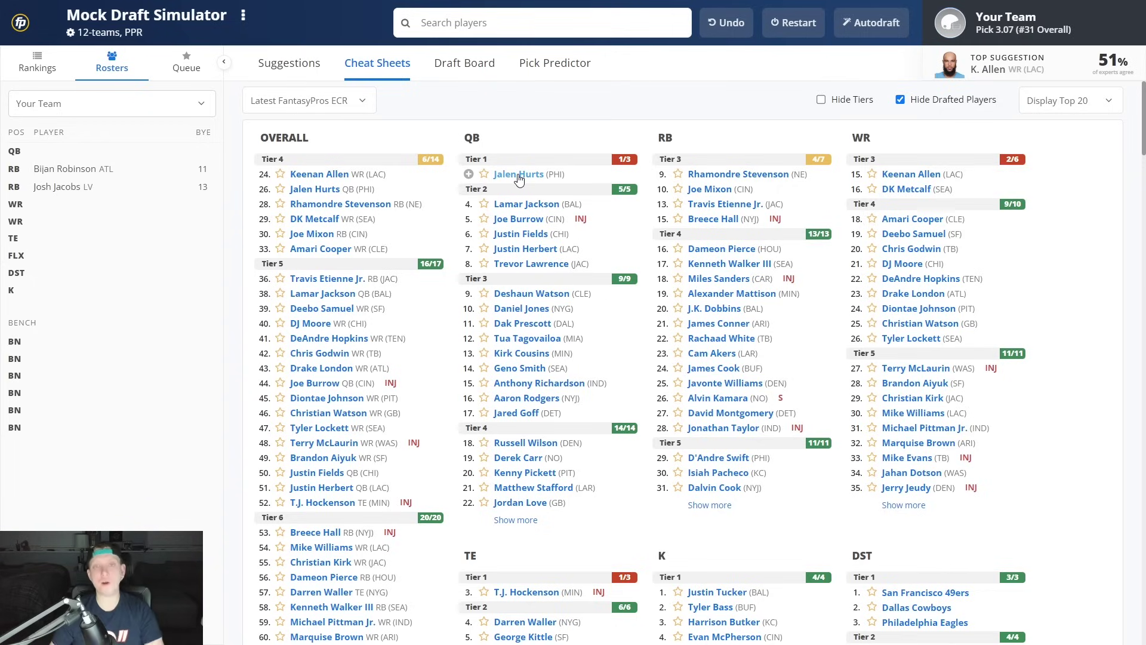
pyautogui.click(519, 175)
pyautogui.click(564, 99)
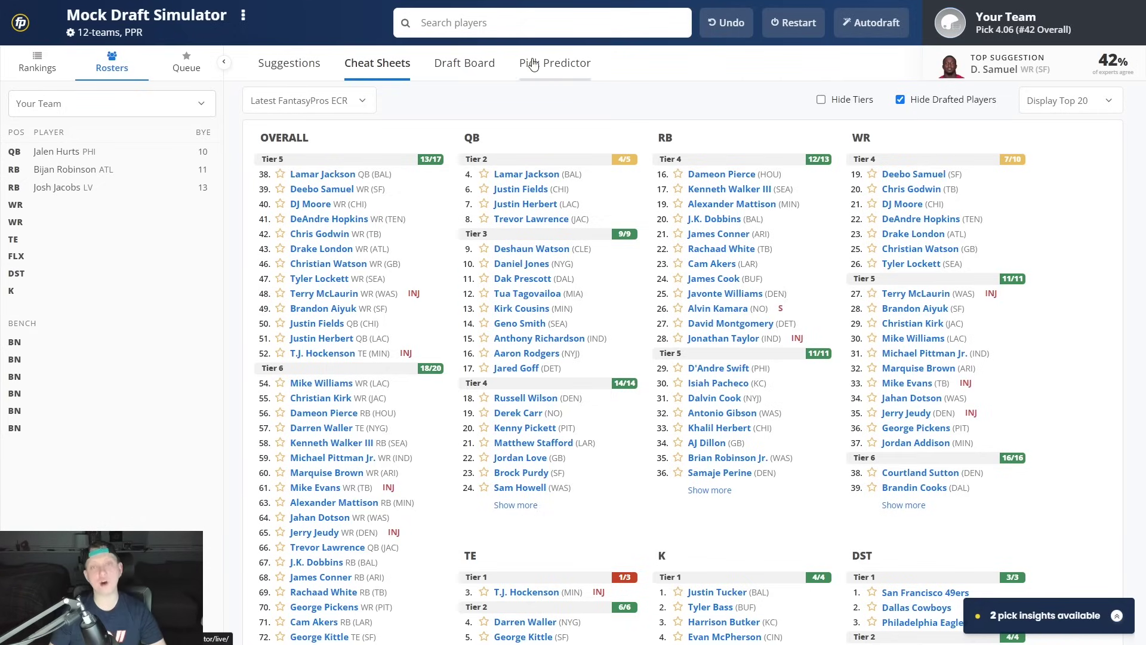
# Check the fourth-round picks across the draft board, and draft wide receiver DJ Moore with pick 4.06.
pyautogui.click(488, 67)
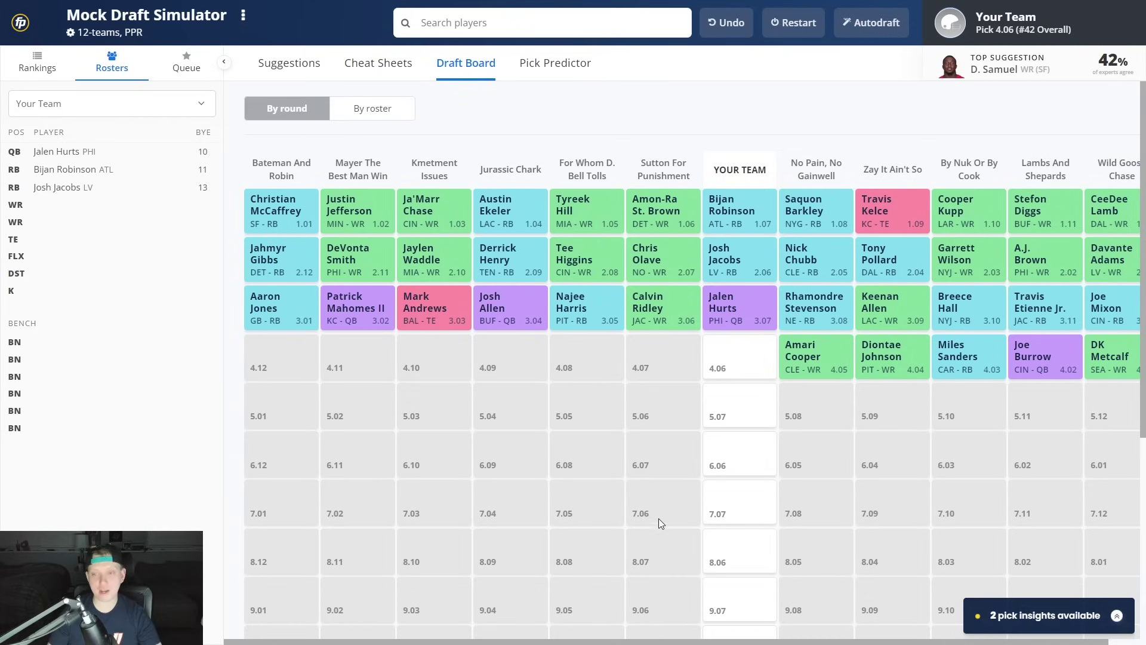
pyautogui.moveTo(715, 642); pyautogui.dragTo(746, 643)
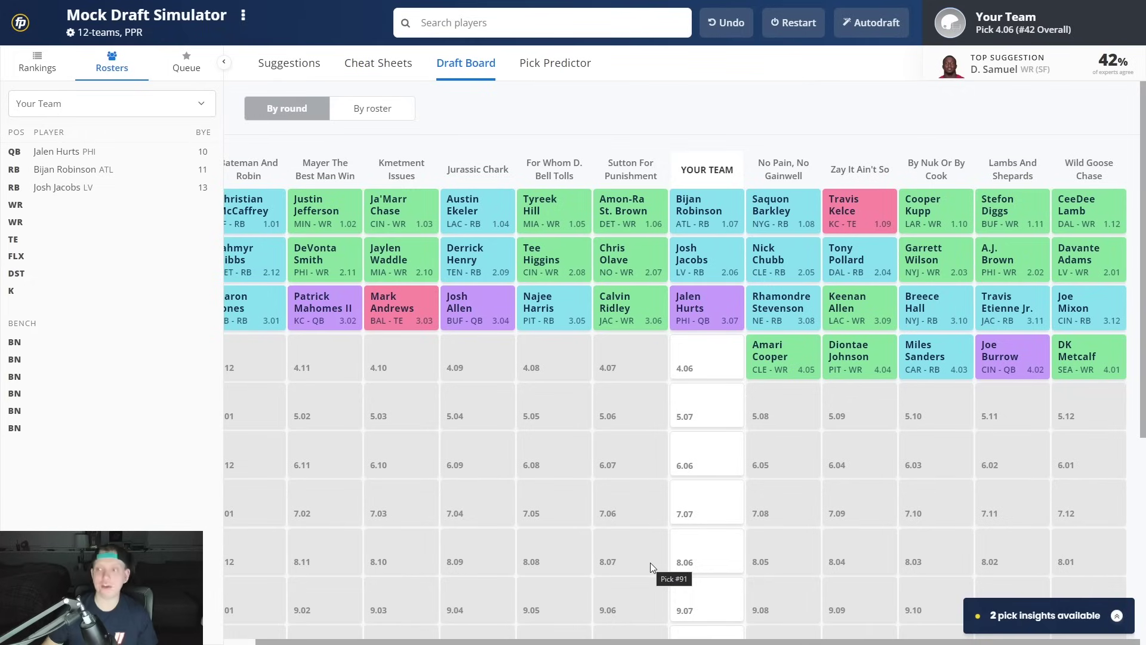
pyautogui.moveTo(245, 329)
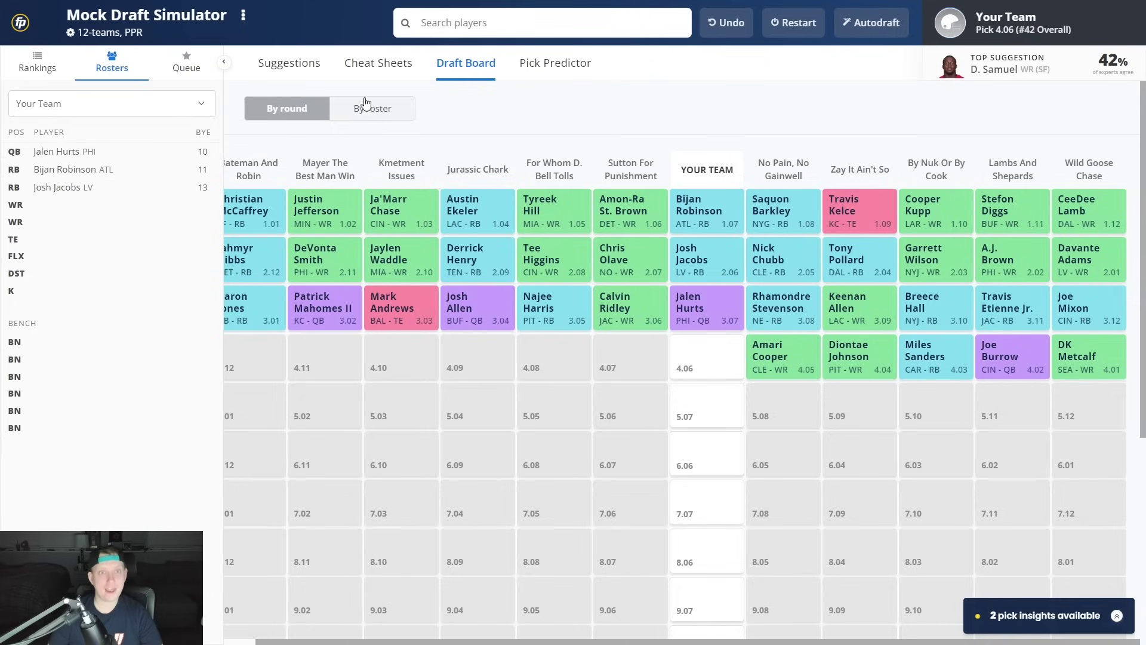
pyautogui.click(374, 64)
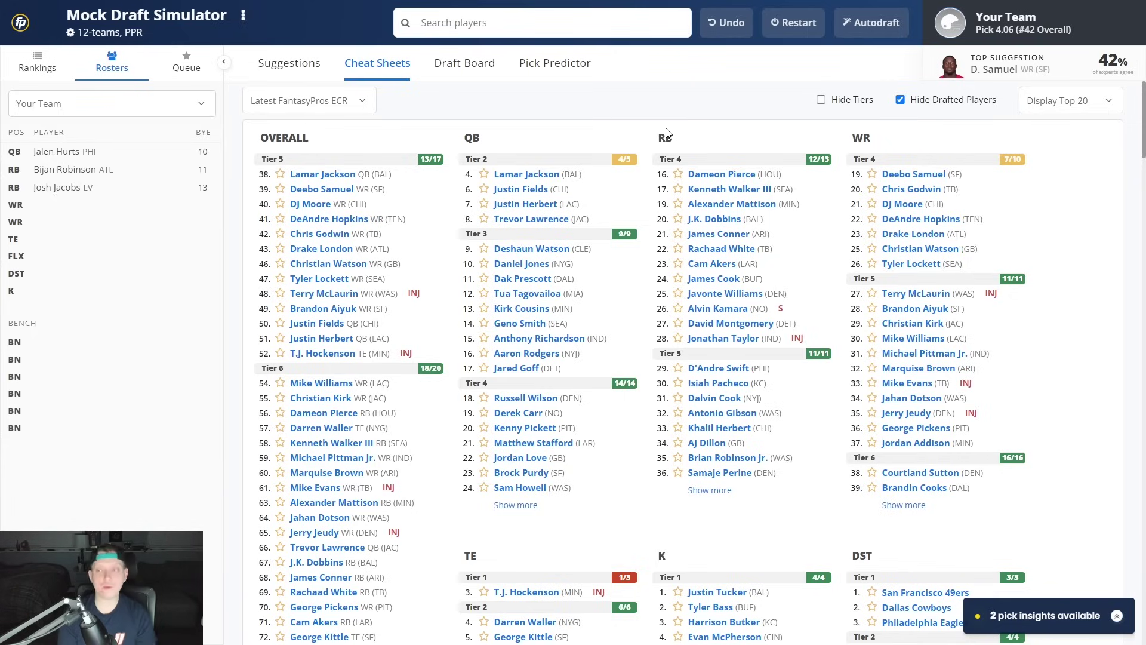
pyautogui.click(901, 205)
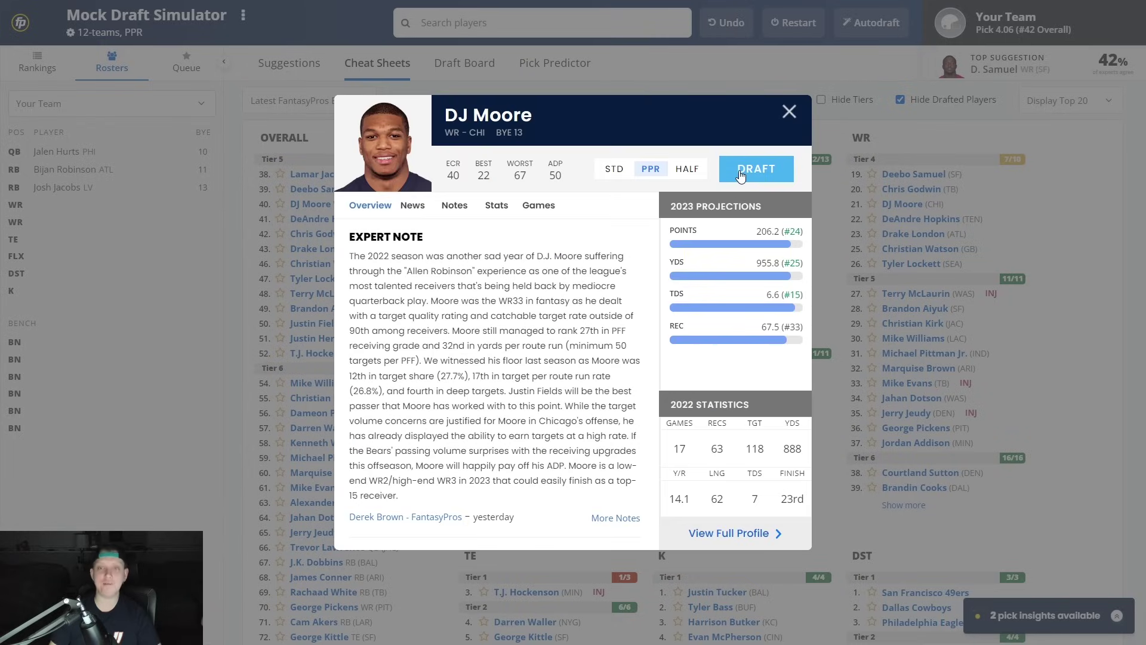
pyautogui.click(740, 173)
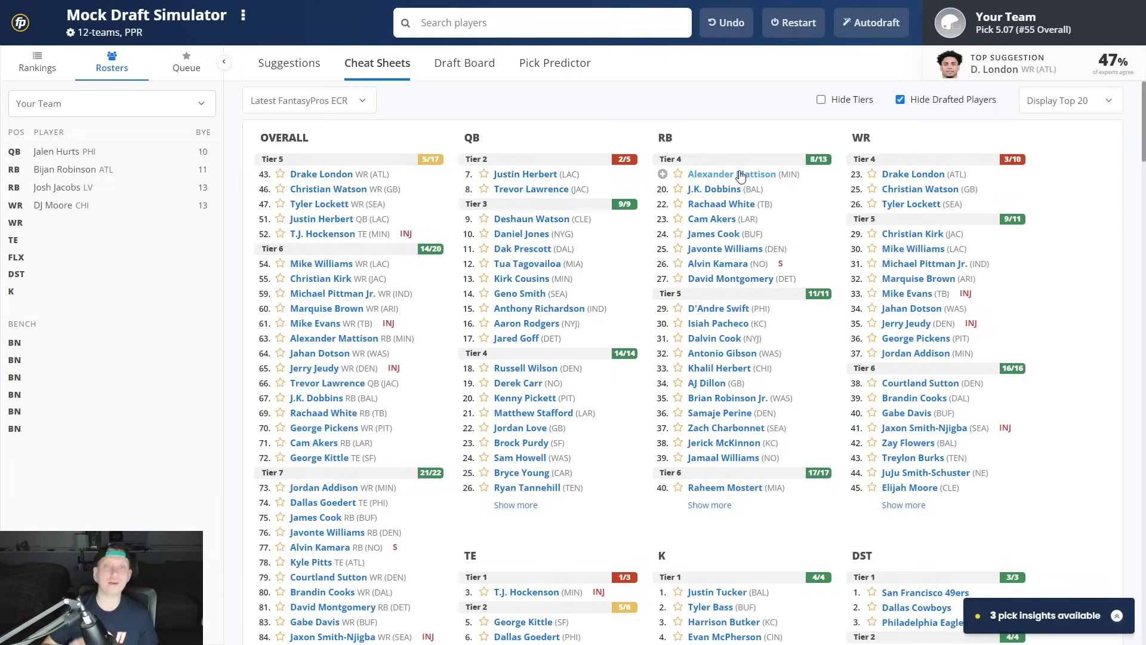
# Compare the other teams' rosters on the draft board with the available players in the cheat sheets for pick 5.07.
pyautogui.click(465, 67)
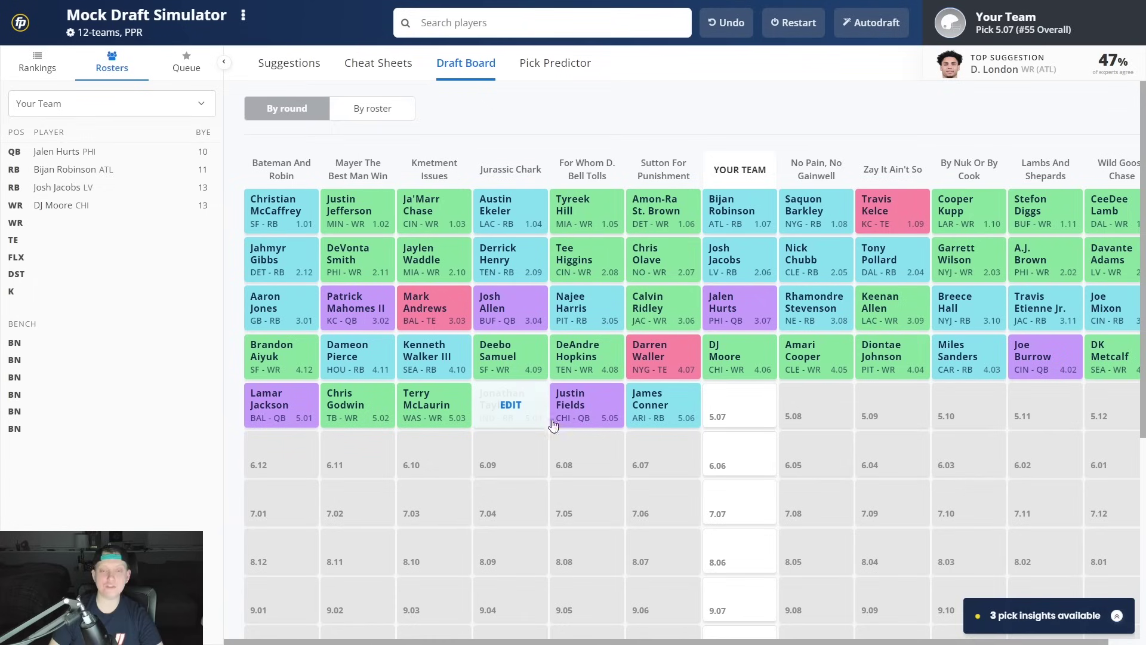
pyautogui.click(391, 70)
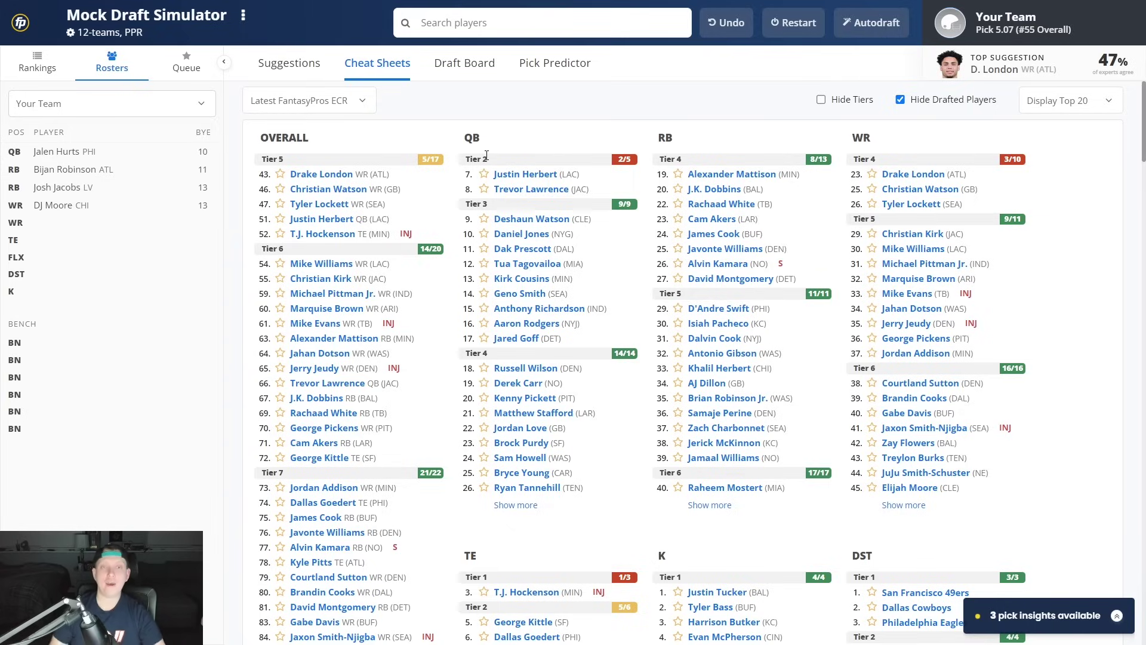
pyautogui.click(457, 64)
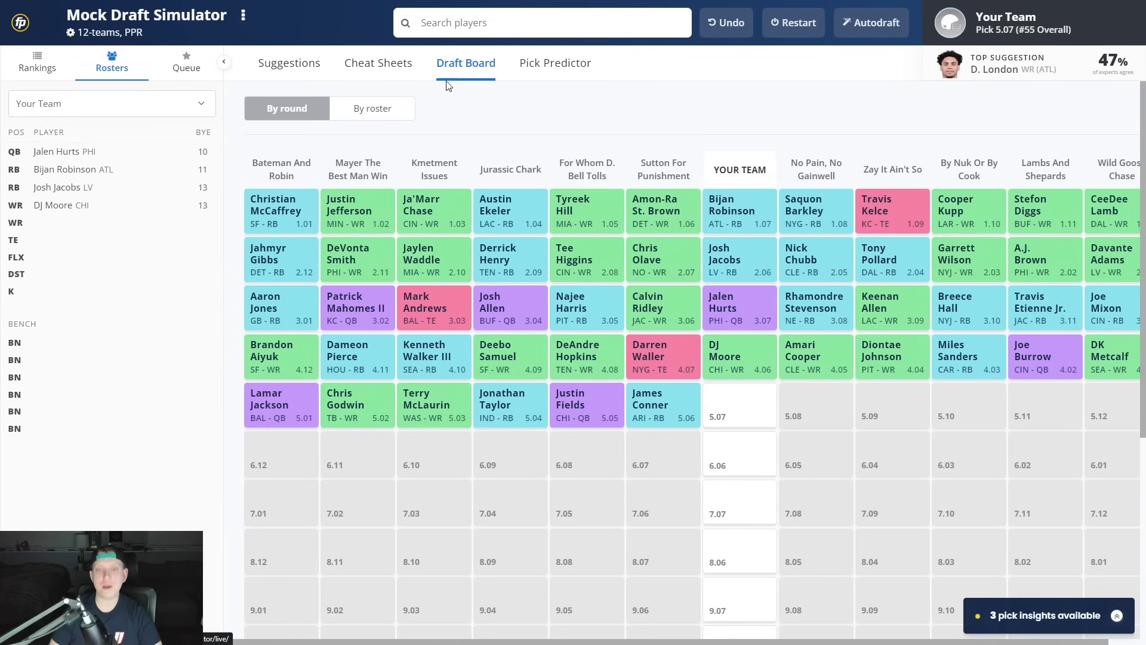
pyautogui.click(382, 69)
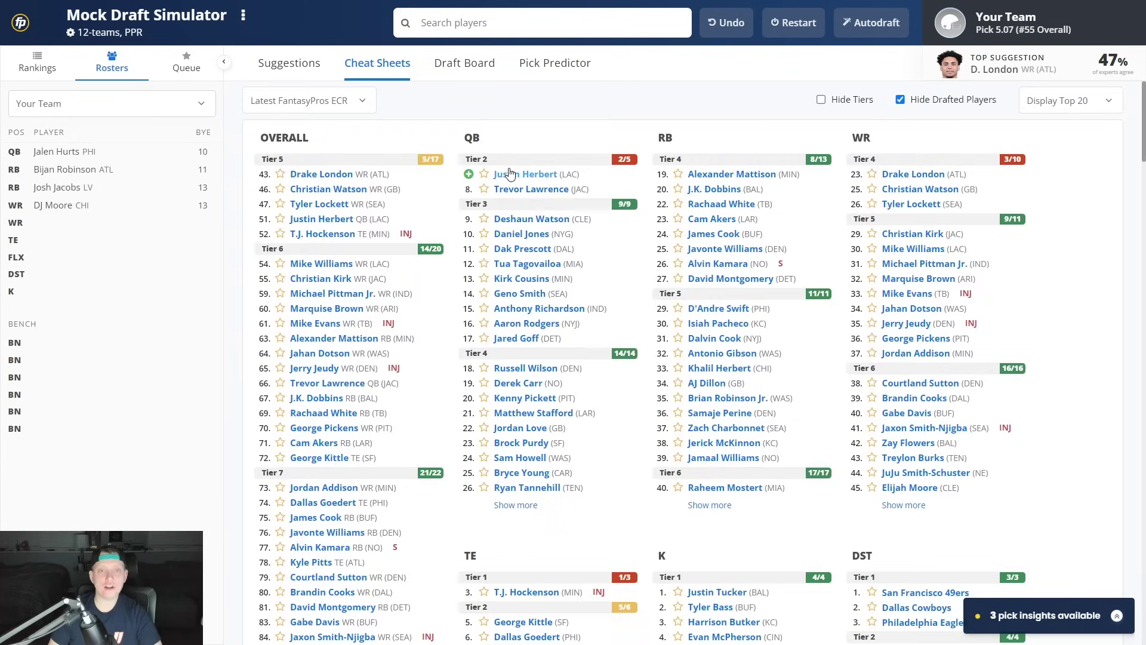
pyautogui.click(468, 68)
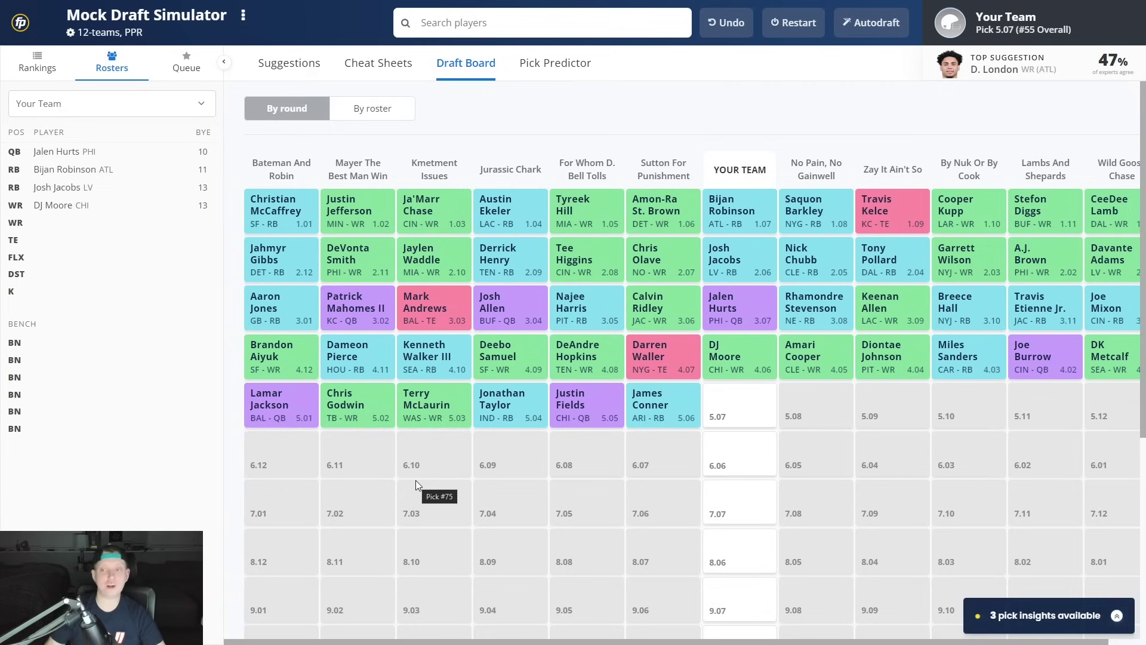
pyautogui.click(380, 70)
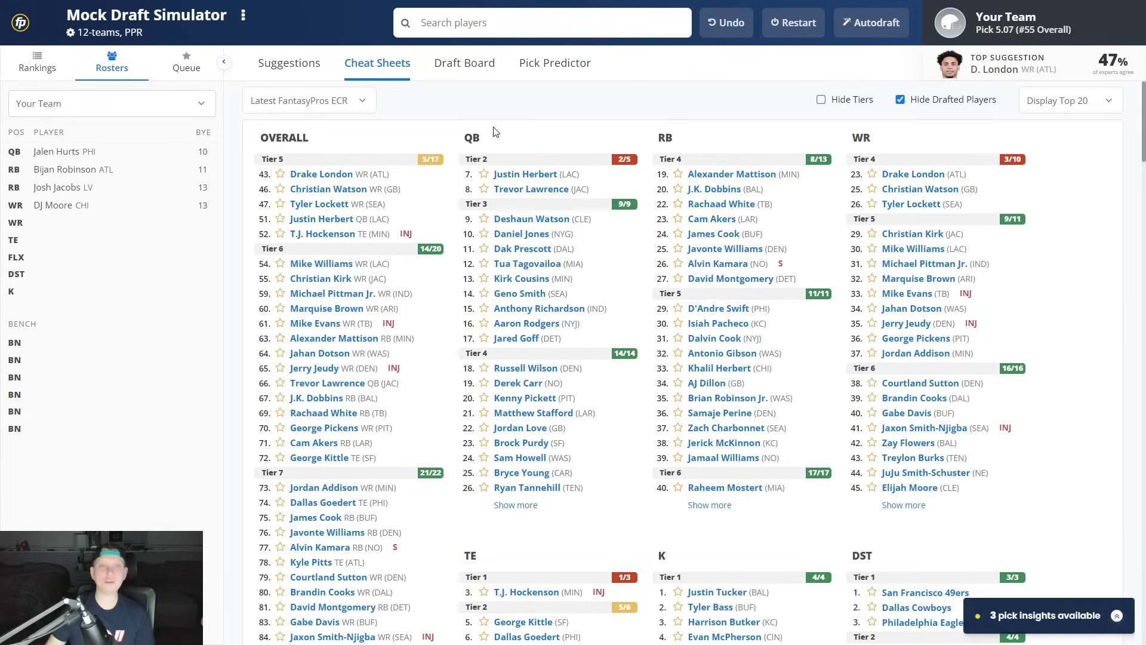
# Recheck the other teams' picks against the available wide receivers, and draft Christian Watson with pick 5.07.
pyautogui.click(465, 64)
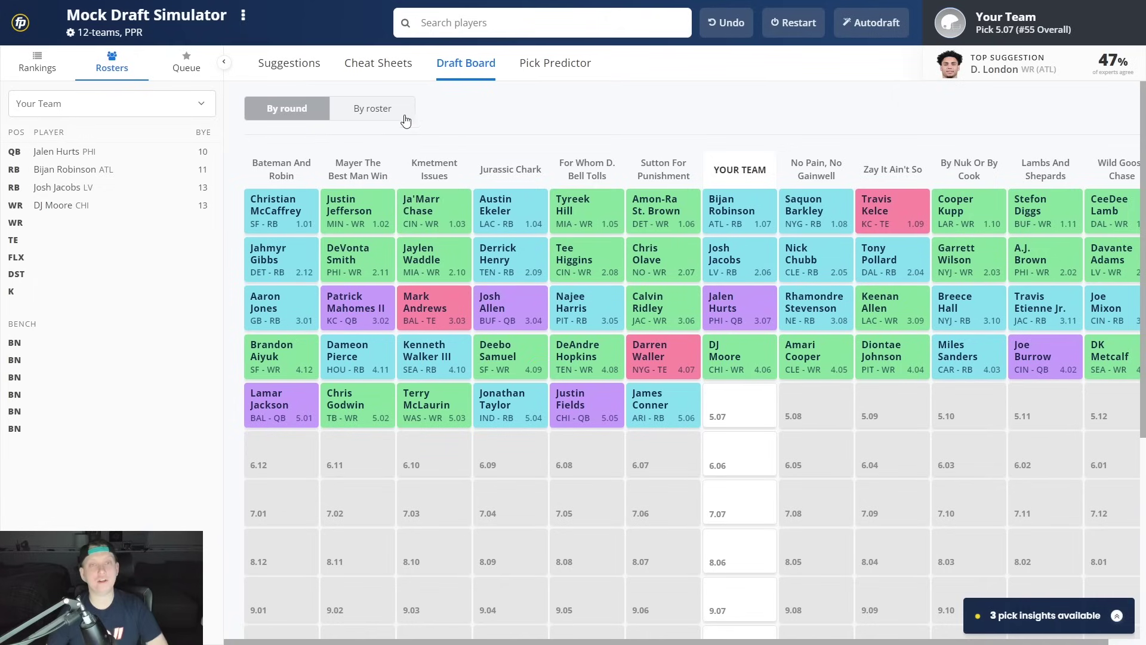
pyautogui.click(372, 64)
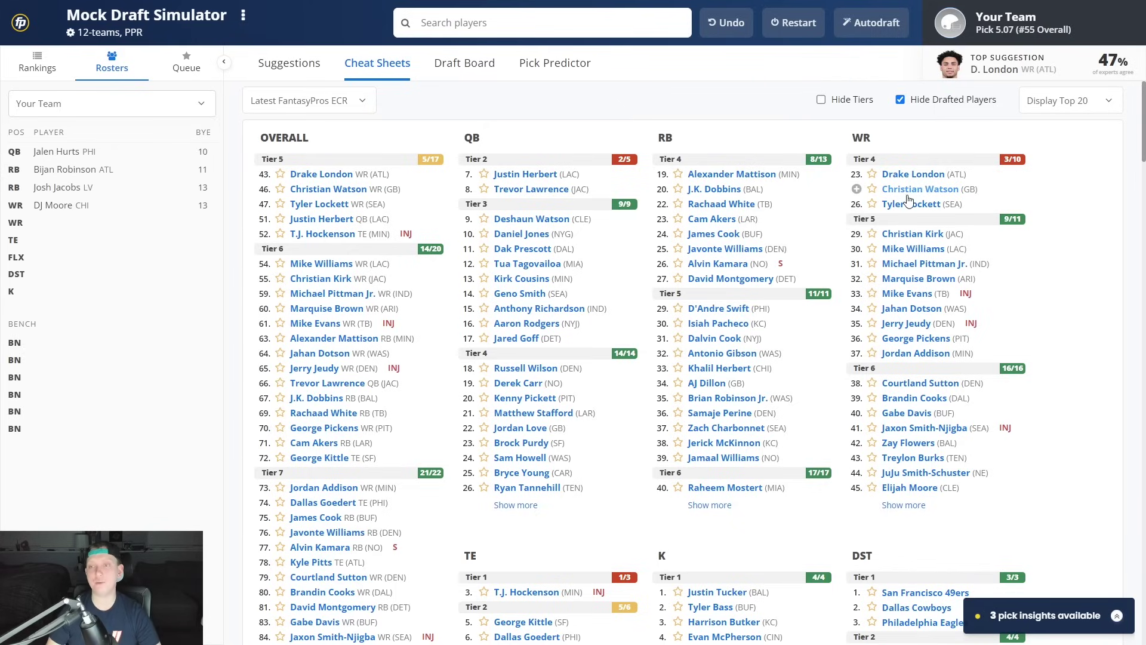
pyautogui.click(904, 175)
pyautogui.click(931, 154)
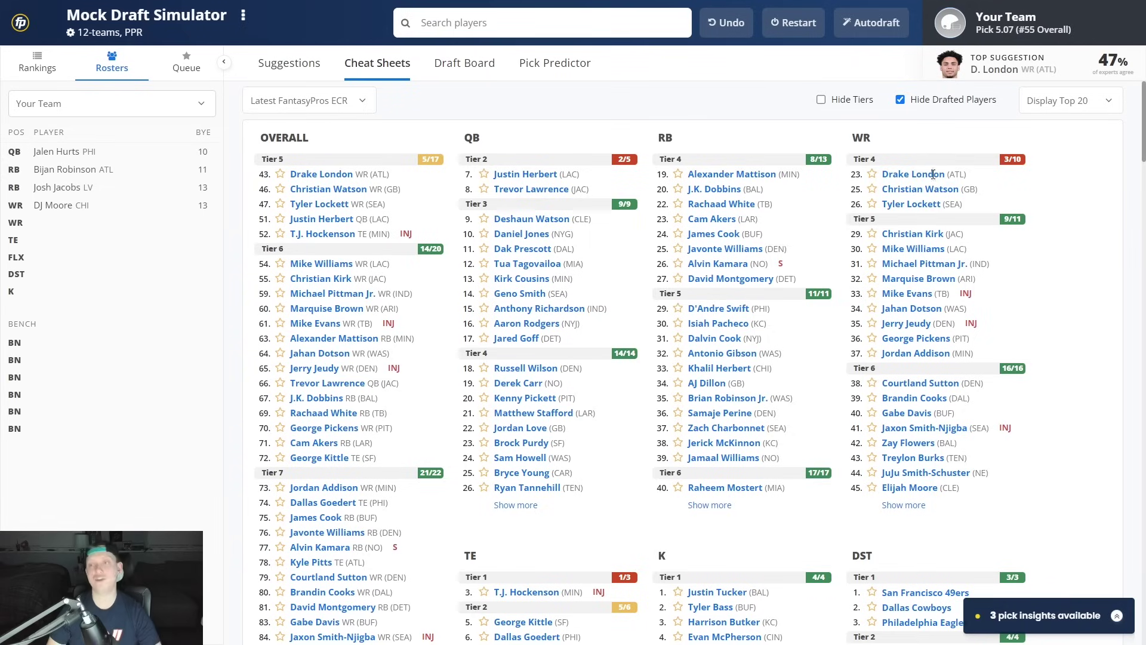
pyautogui.click(900, 191)
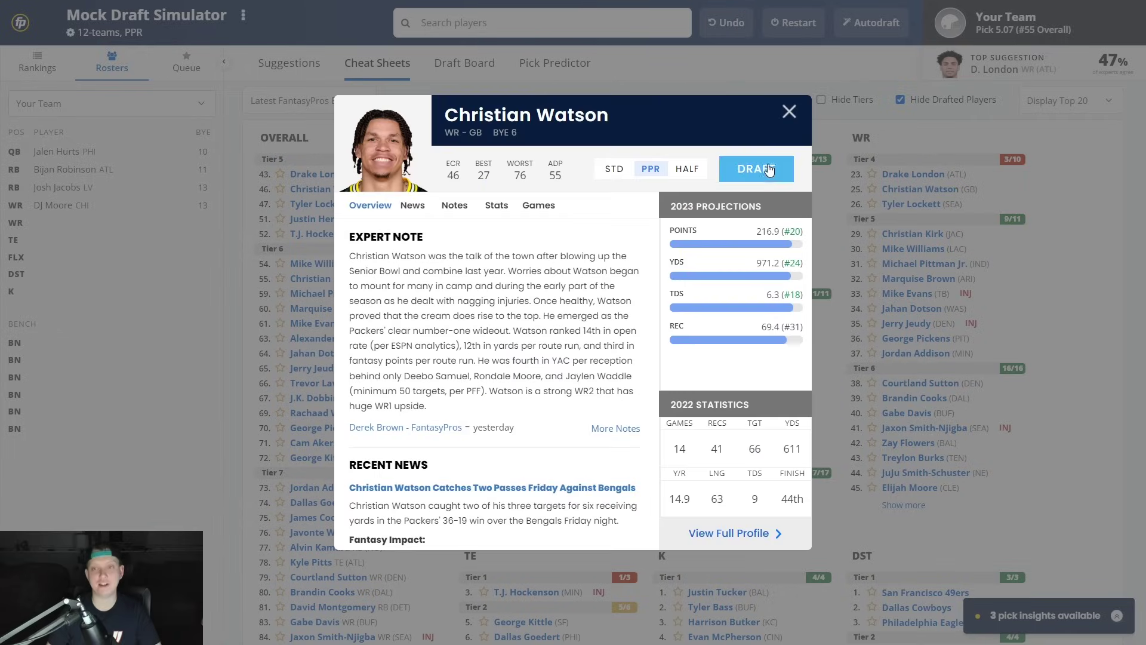
pyautogui.click(756, 169)
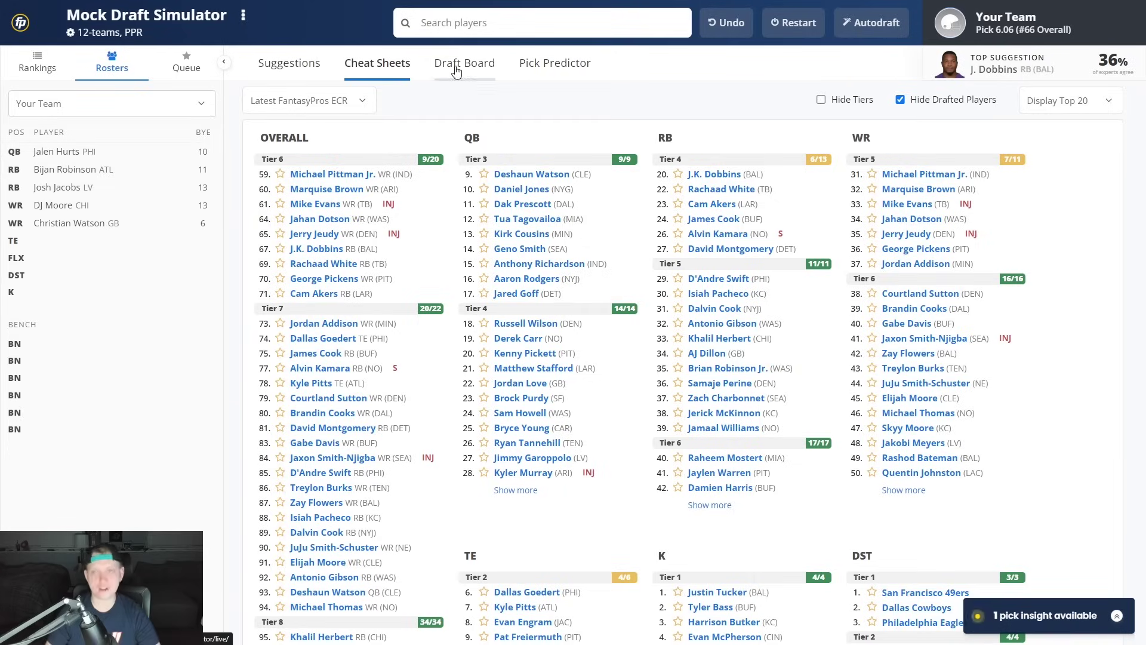
# Examine the fifth- and sixth-round picks on the draft board and the available players in the cheat sheets for pick 6.06.
pyautogui.click(459, 64)
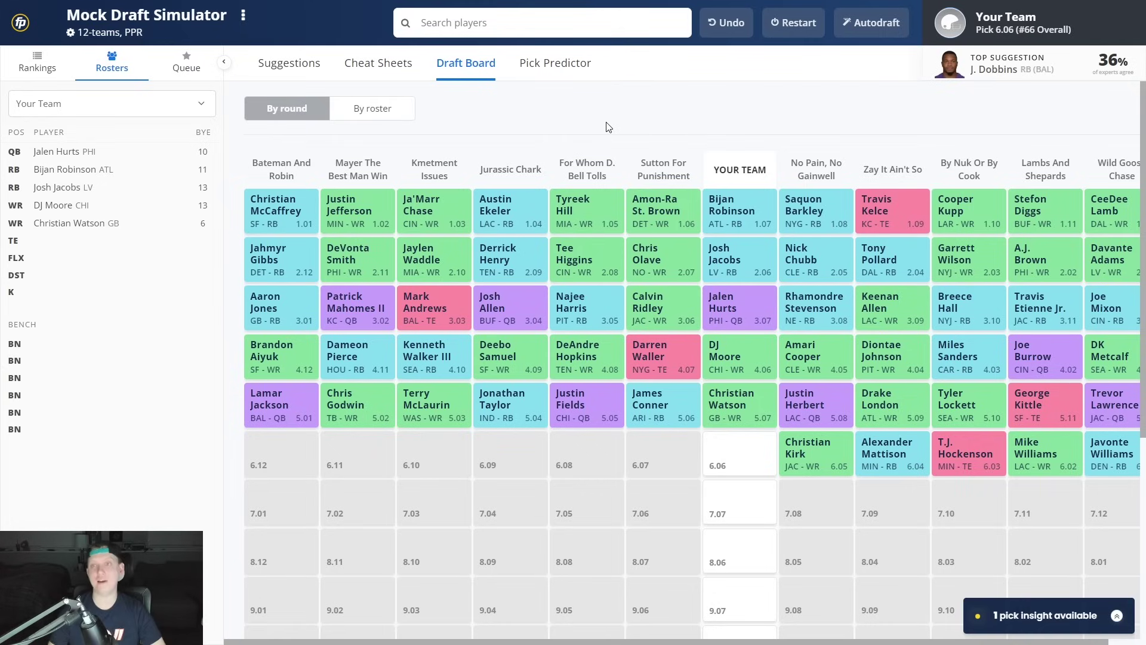
pyautogui.moveTo(750, 642); pyautogui.dragTo(797, 636)
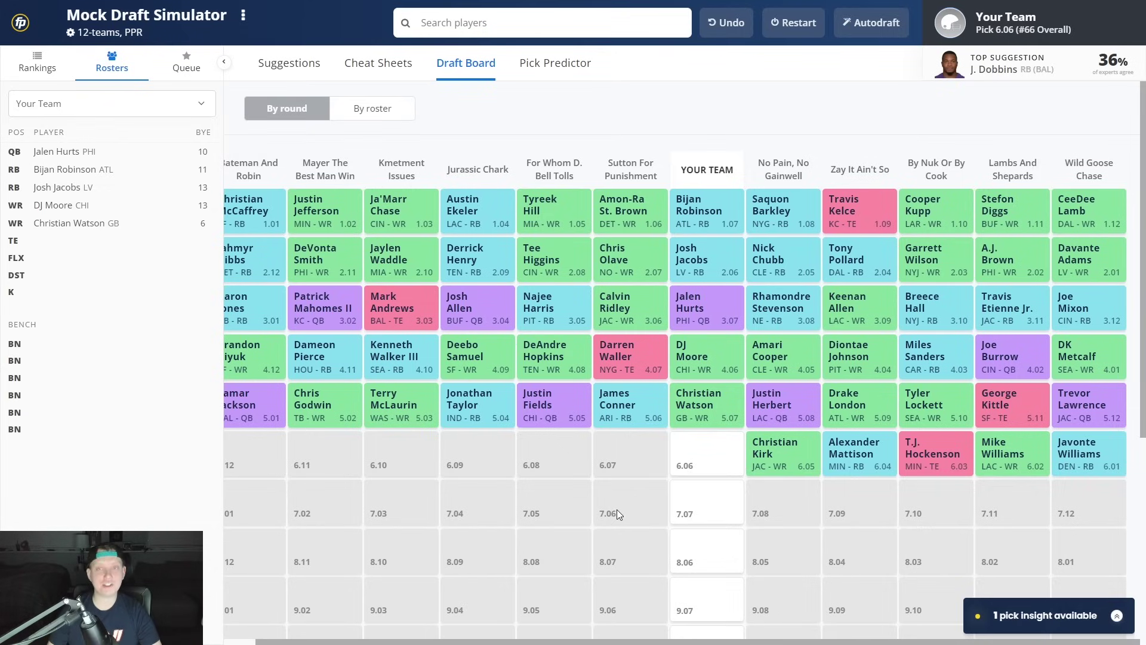
pyautogui.scroll(-1, 616, 514)
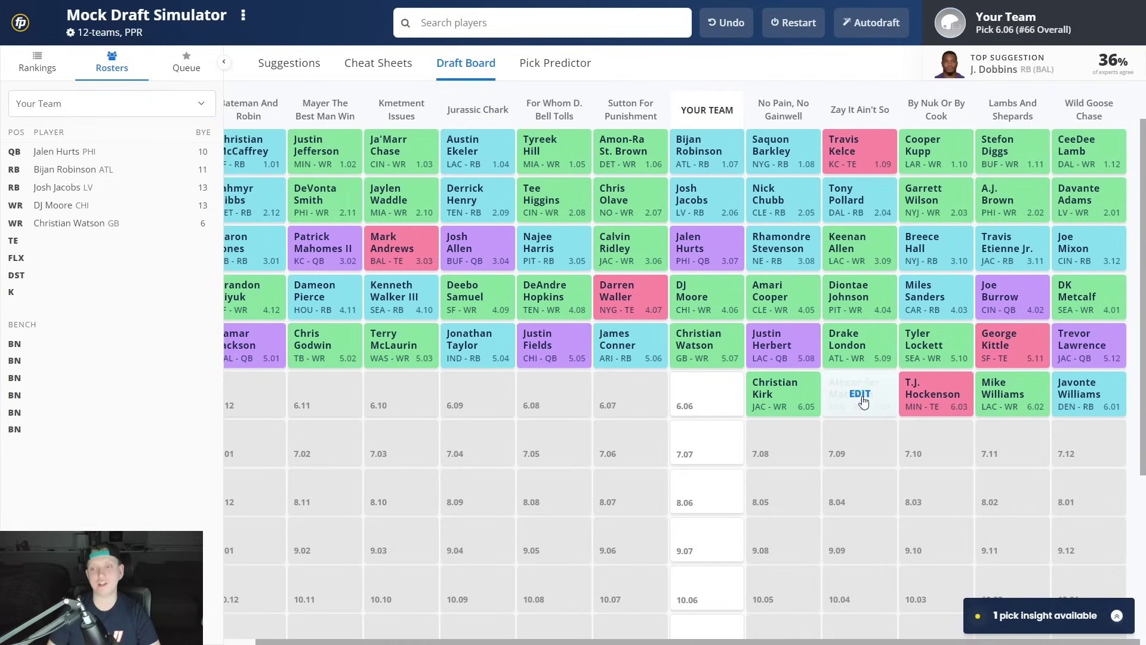
pyautogui.click(376, 64)
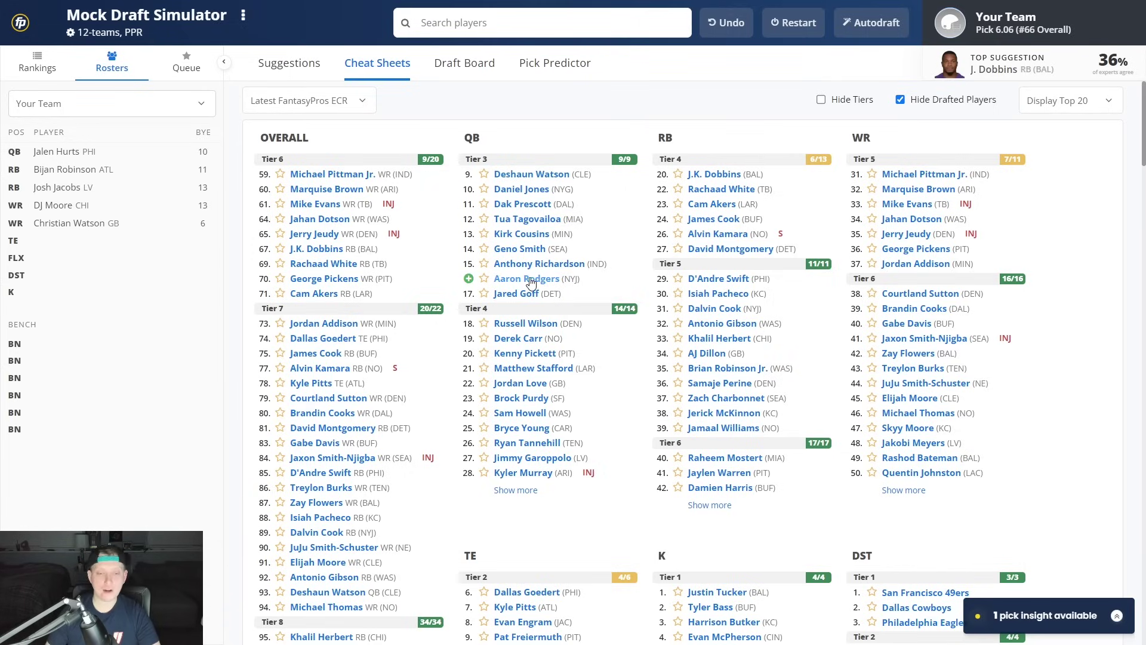
pyautogui.scroll(-1, 531, 282)
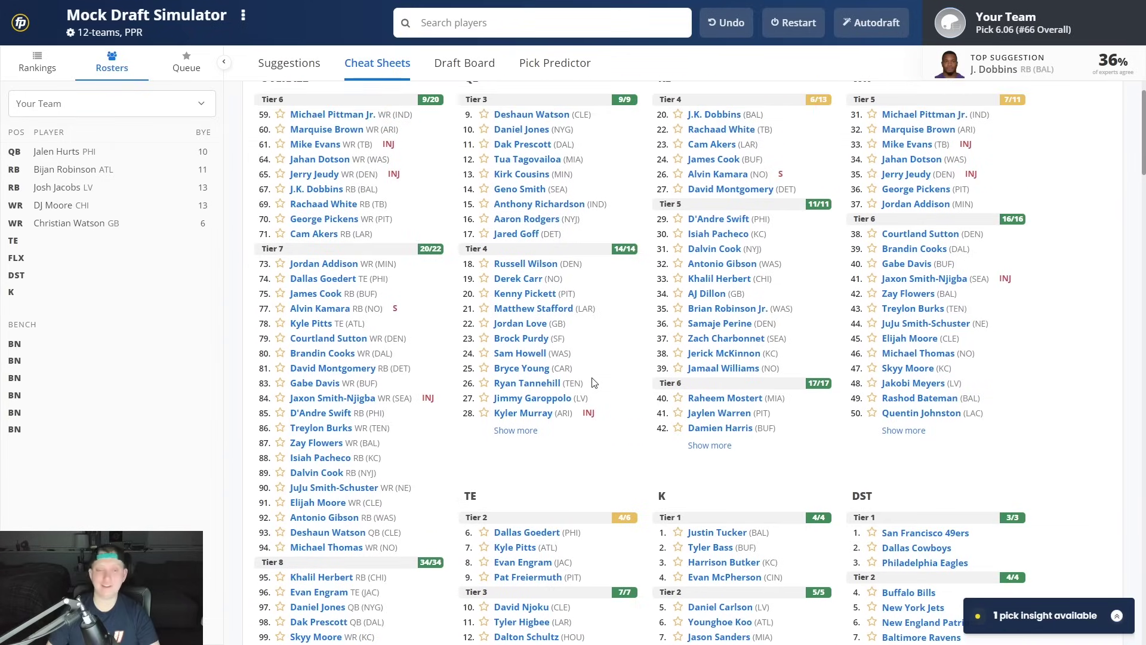
pyautogui.scroll(1, 609, 401)
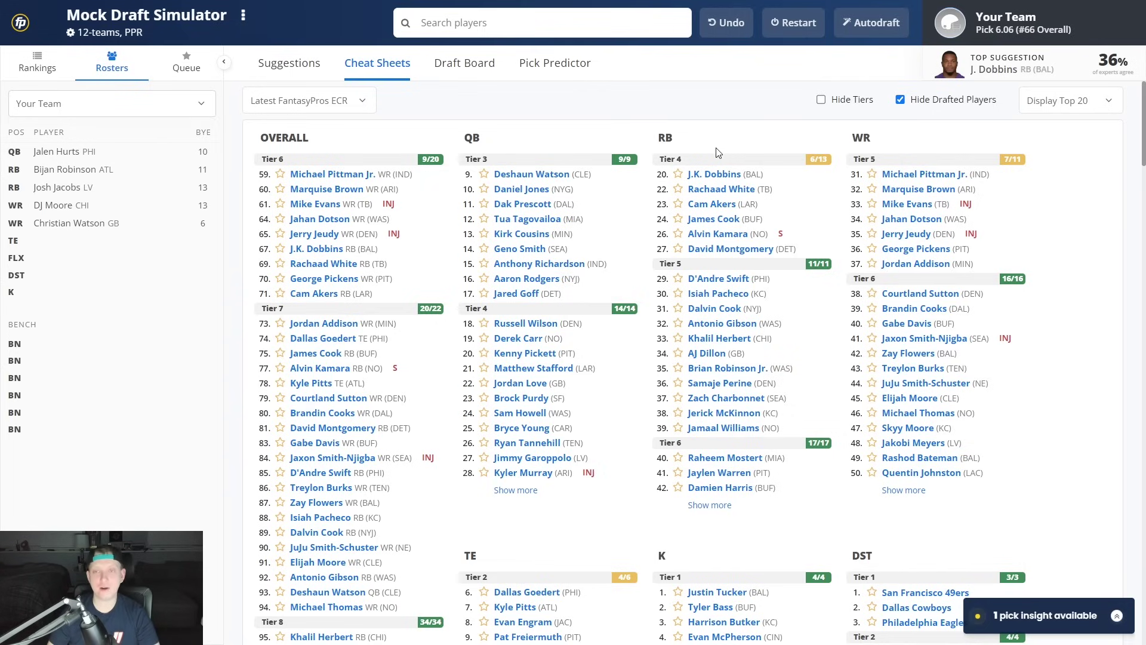
pyautogui.scroll(-2, 718, 153)
pyautogui.scroll(1, 835, 131)
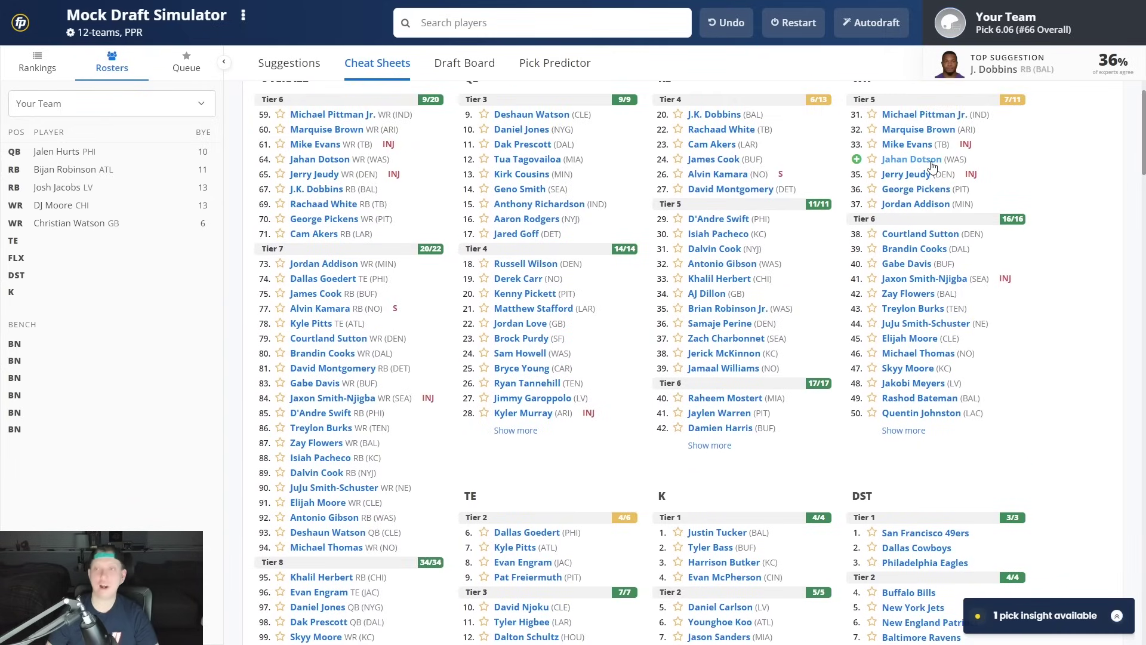
# Review wide receiver Mike Evans's recent news and season stats, and draft him with pick 6.06.
pyautogui.click(897, 147)
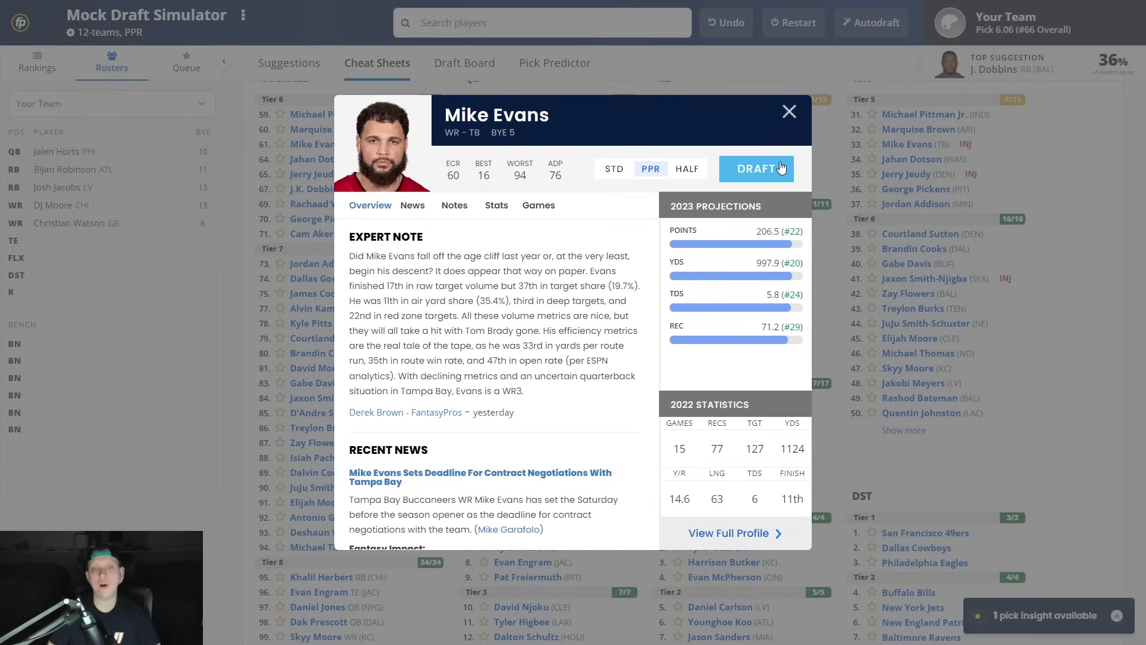
pyautogui.scroll(-3, 588, 244)
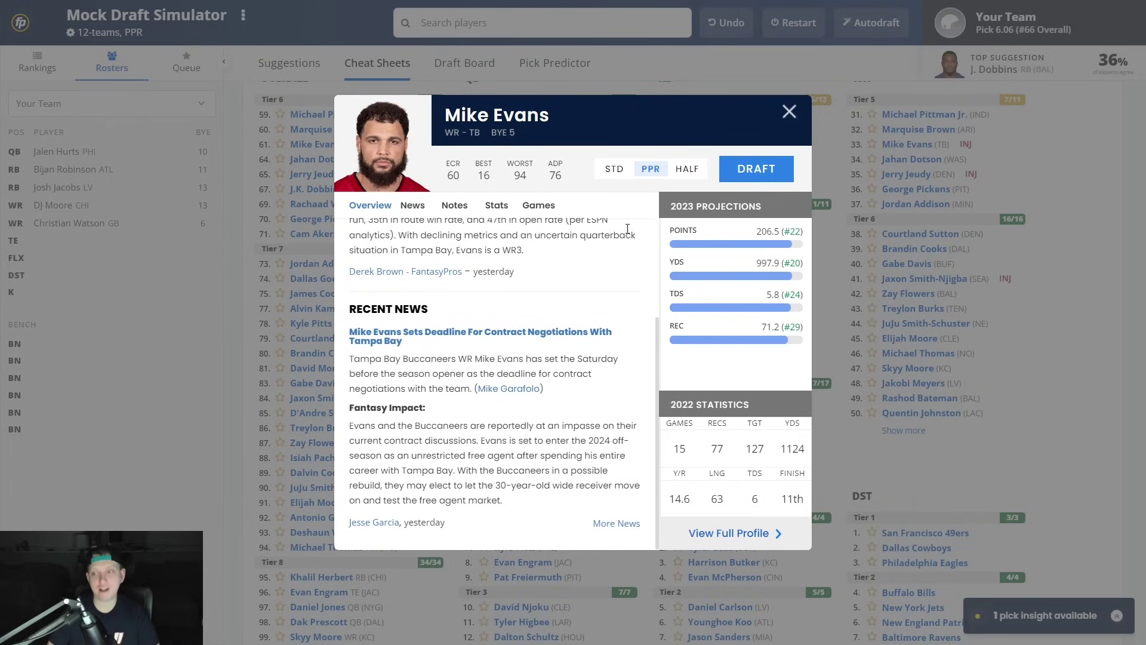
pyautogui.click(499, 208)
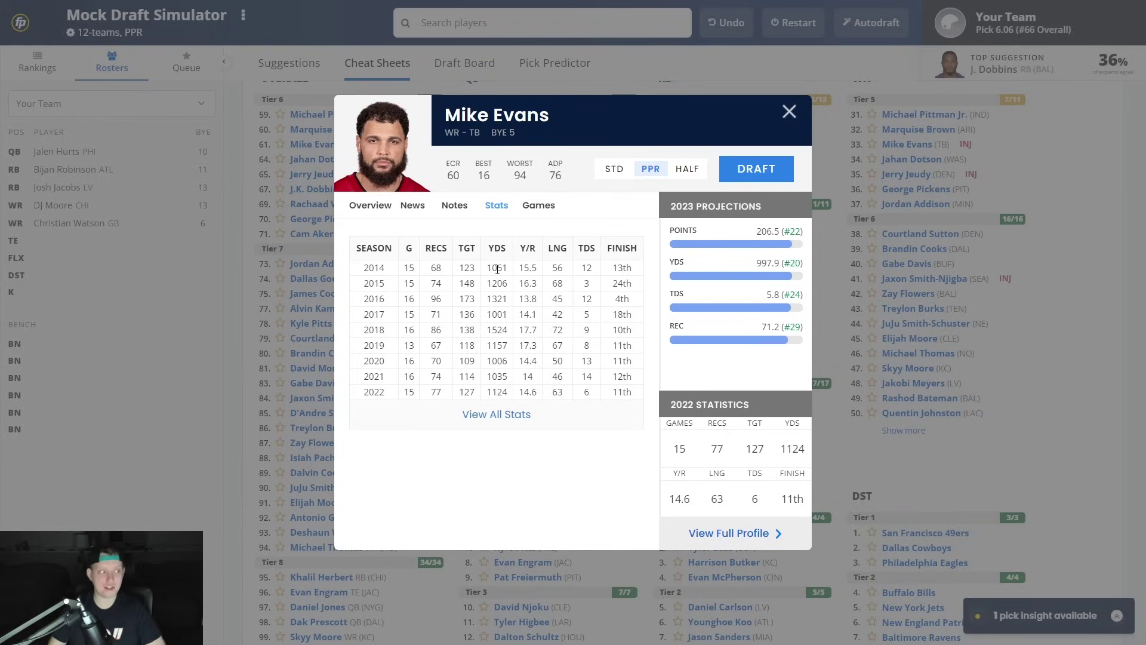
pyautogui.press('Escape')
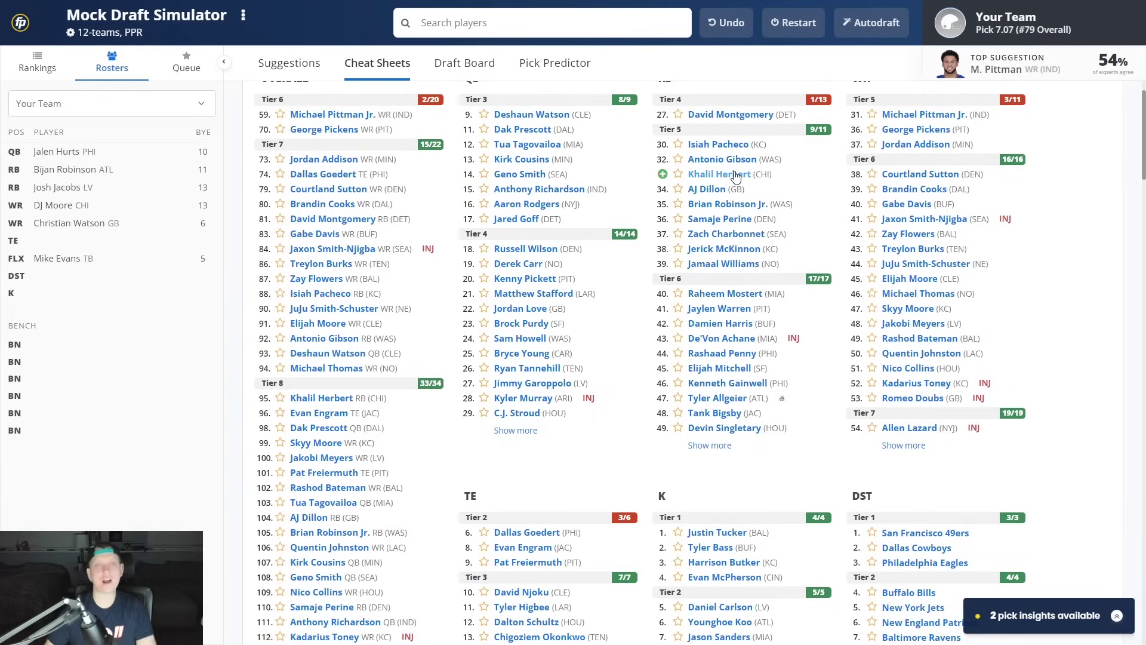
# Compare the draft board with the cheat sheets for pick 7.07, and check tight end Dallas Goedert's season stats.
pyautogui.click(451, 63)
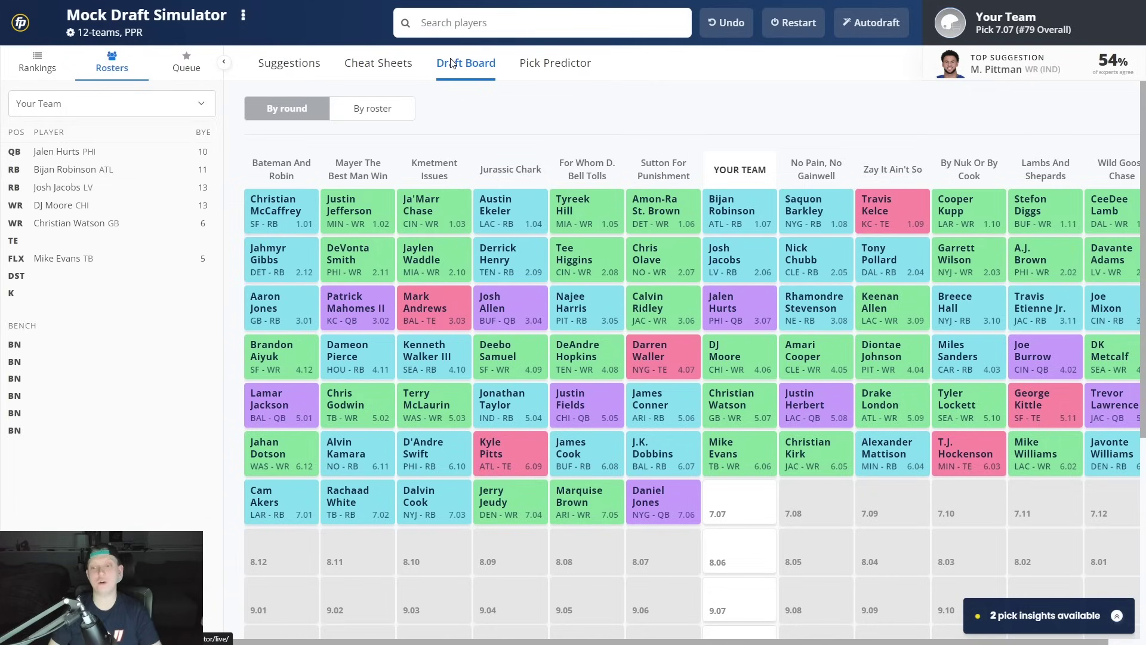
pyautogui.click(403, 64)
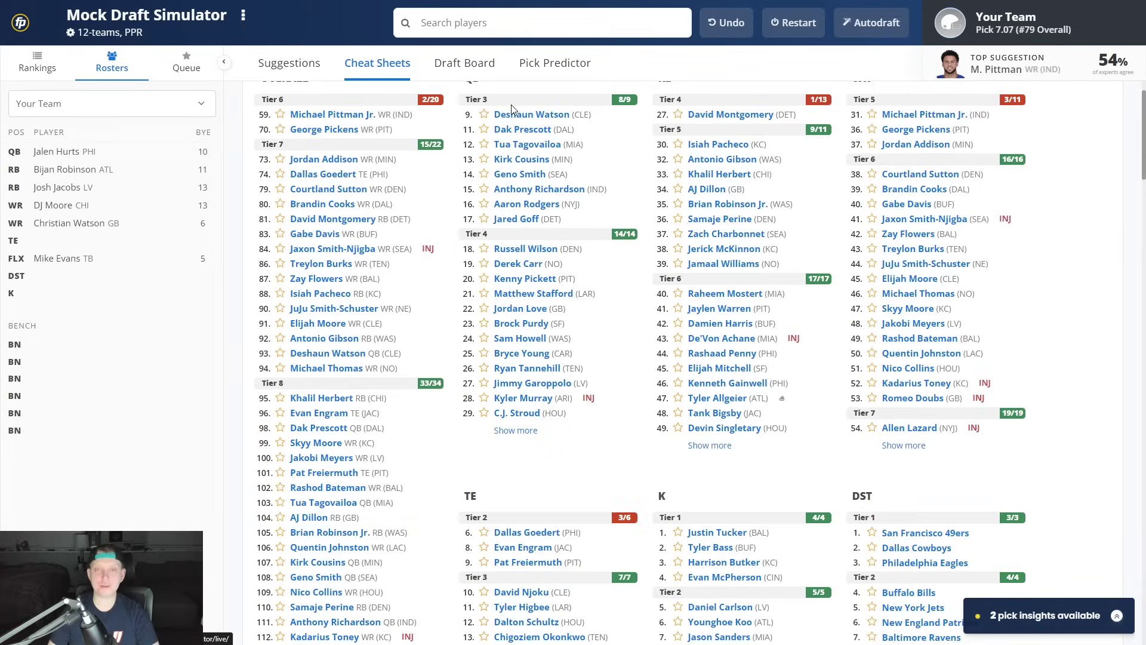
pyautogui.click(471, 66)
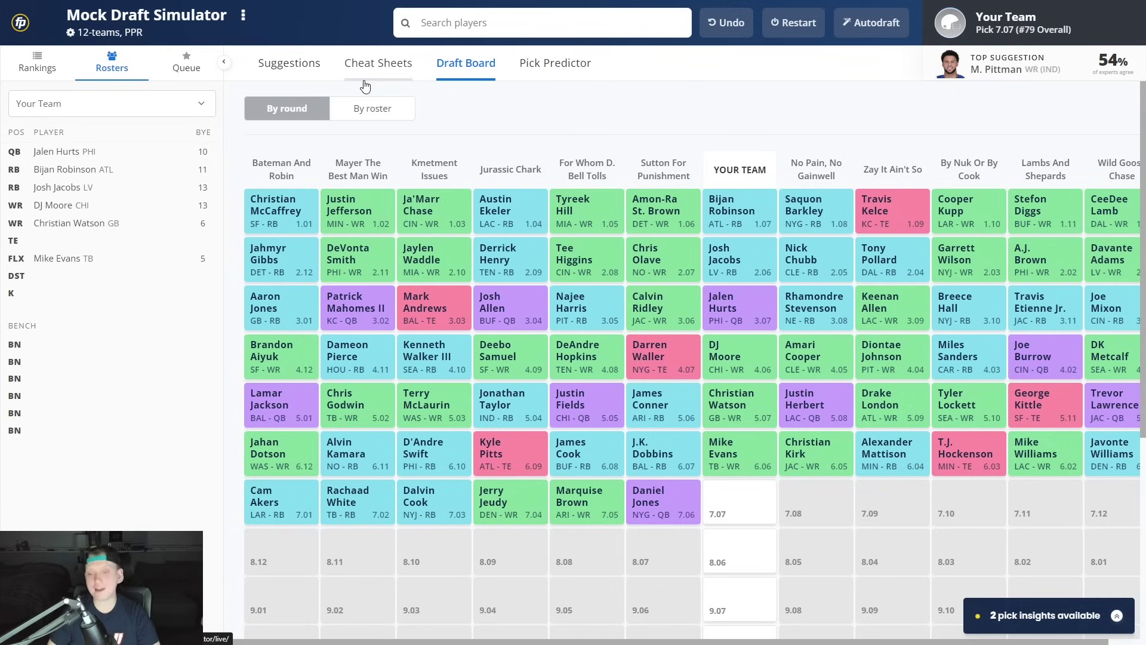
pyautogui.click(381, 64)
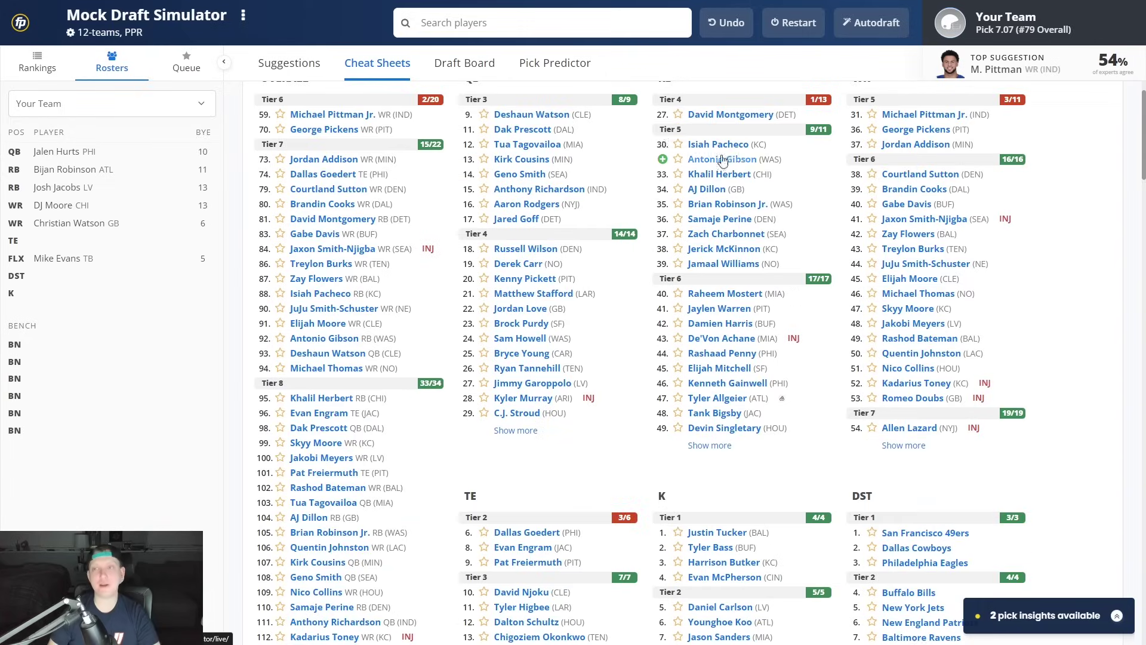
pyautogui.scroll(1, 674, 156)
pyautogui.scroll(-1, 764, 179)
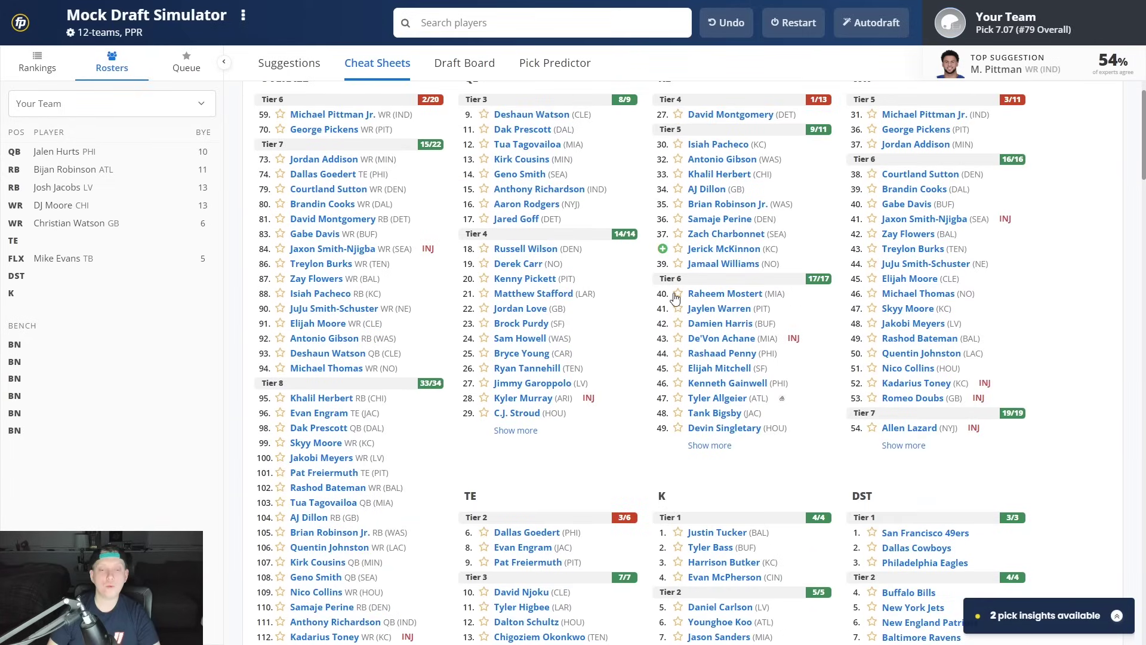
pyautogui.click(520, 534)
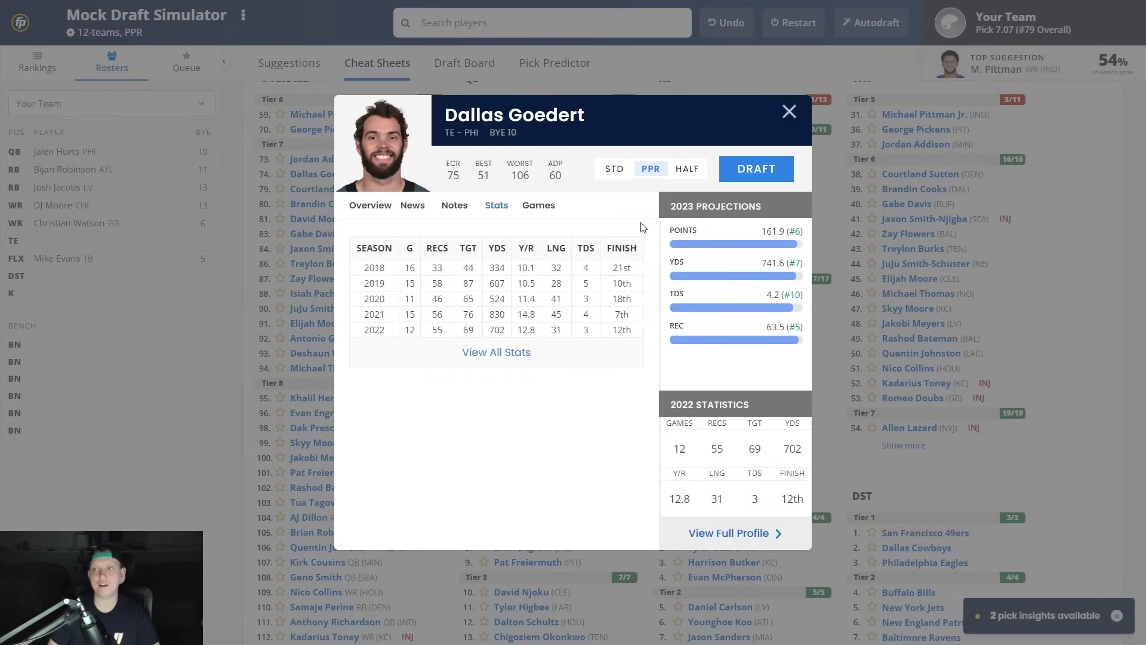
pyautogui.click(788, 112)
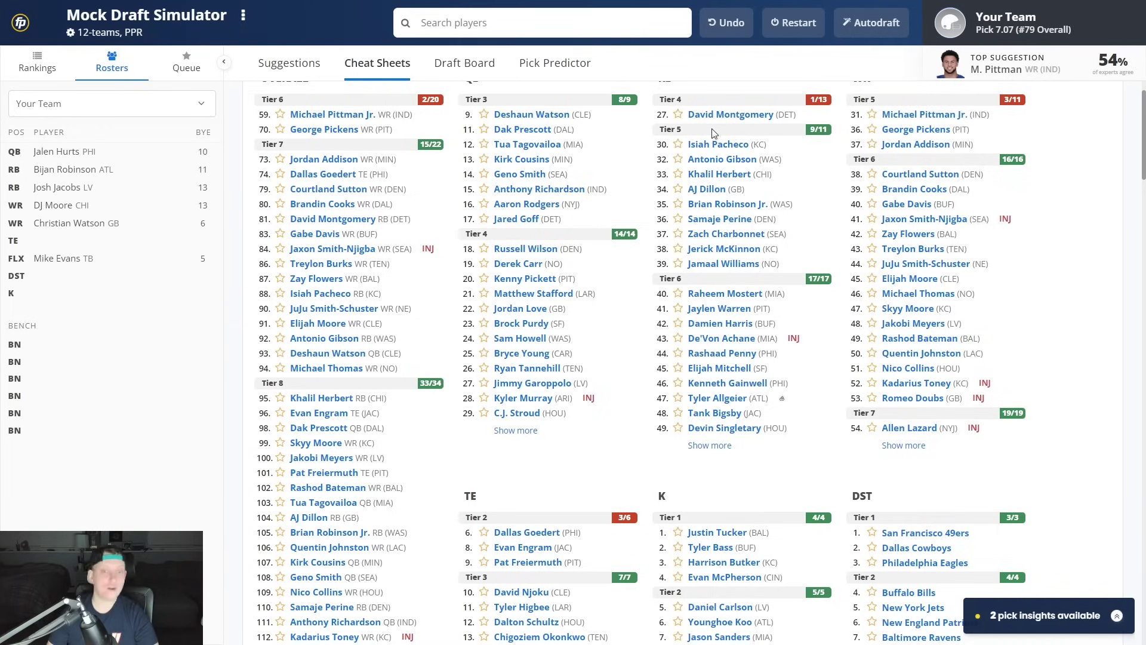
# Review wide receiver George Pickens's stats and draft him with pick 7.07.
pyautogui.click(902, 130)
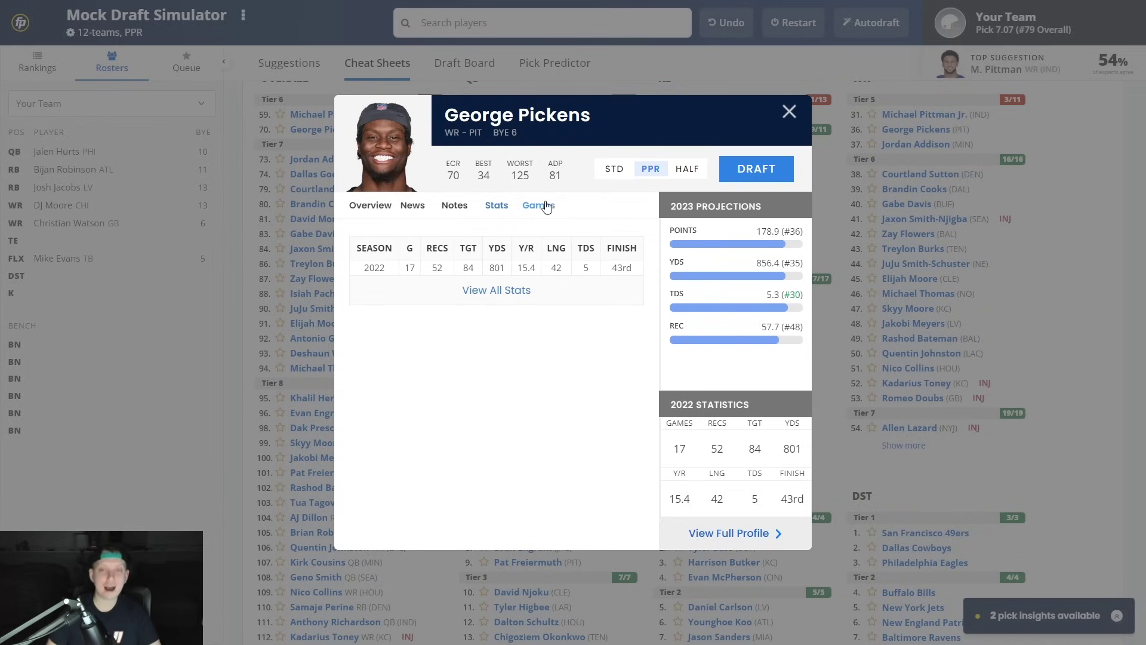
pyautogui.click(1078, 124)
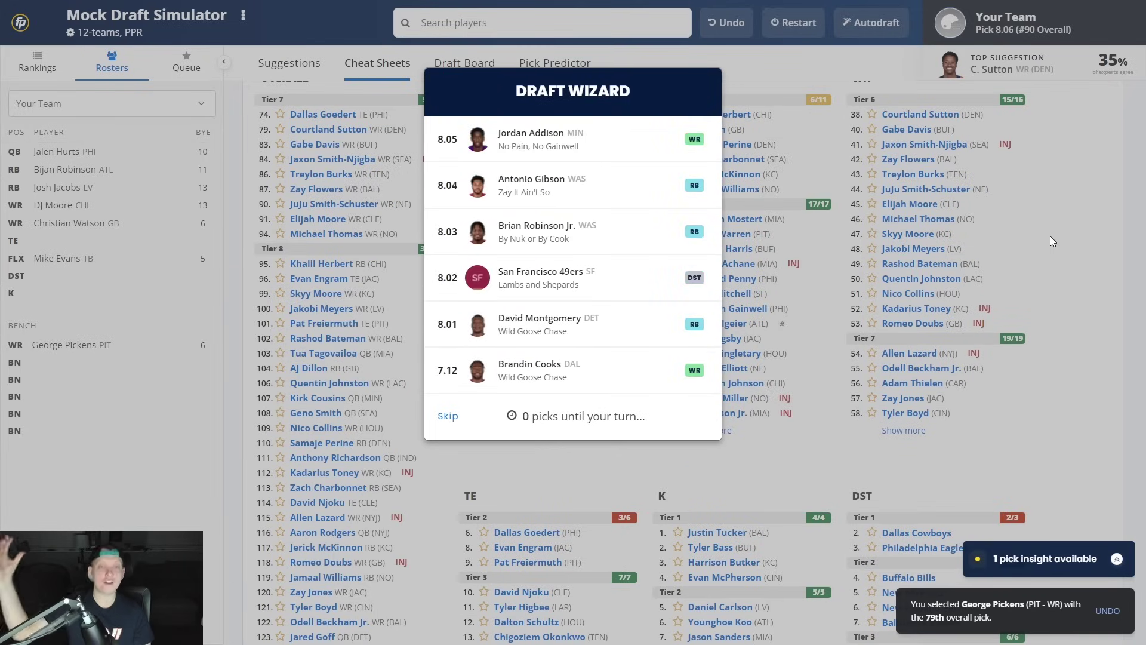
pyautogui.click(1050, 240)
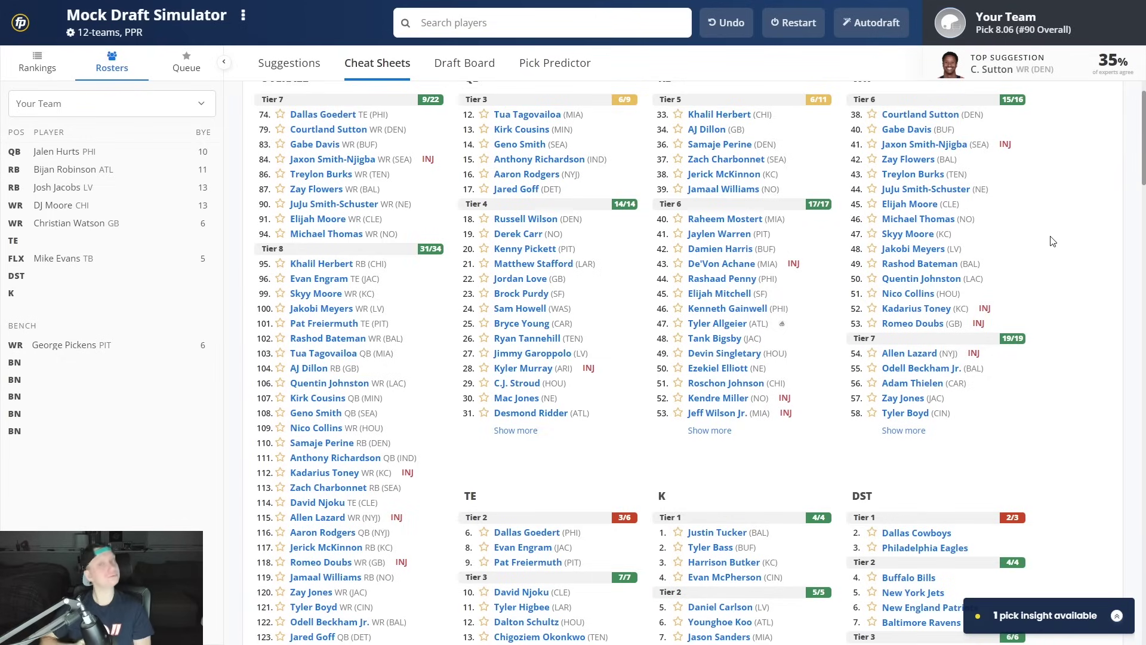
# Check the seventh- and eighth-round picks across the draft board, and draft running back Khalil Herbert from the cheat sheets with pick 8.06.
pyautogui.click(484, 65)
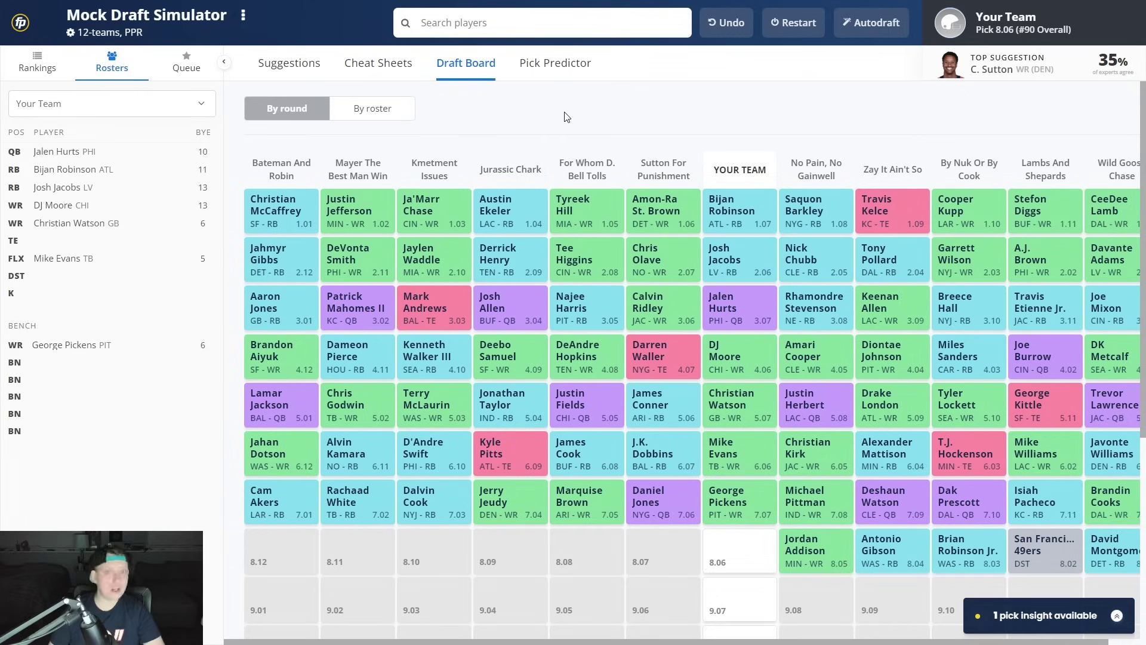
pyautogui.scroll(-1, 559, 118)
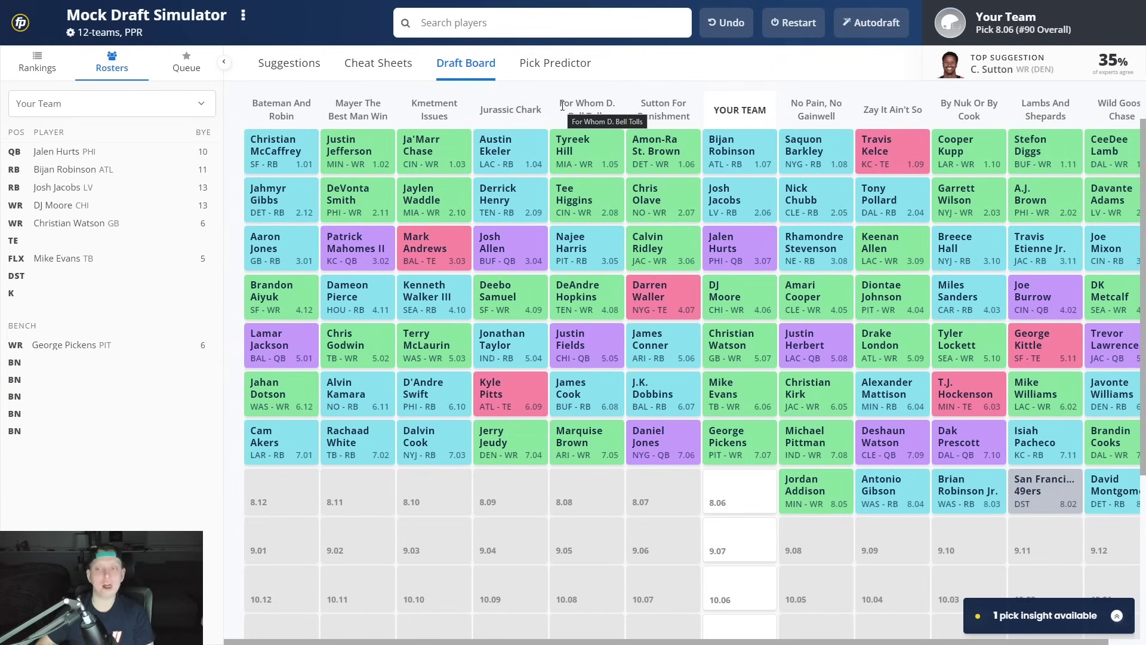
pyautogui.hscroll(1, 704, 513)
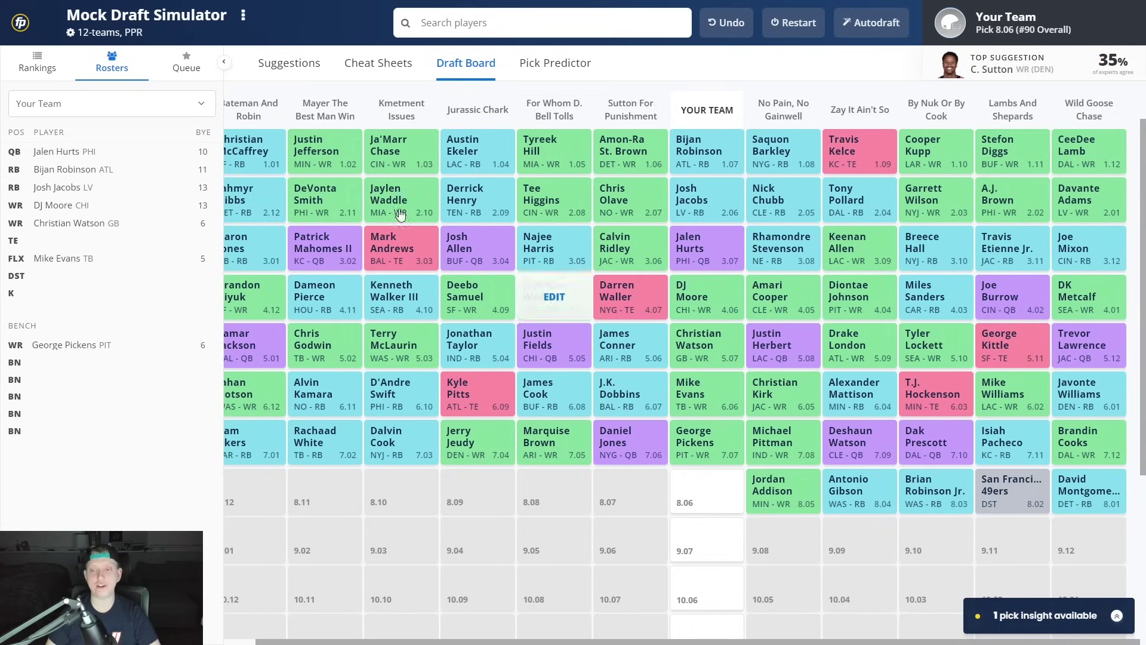
pyautogui.click(367, 69)
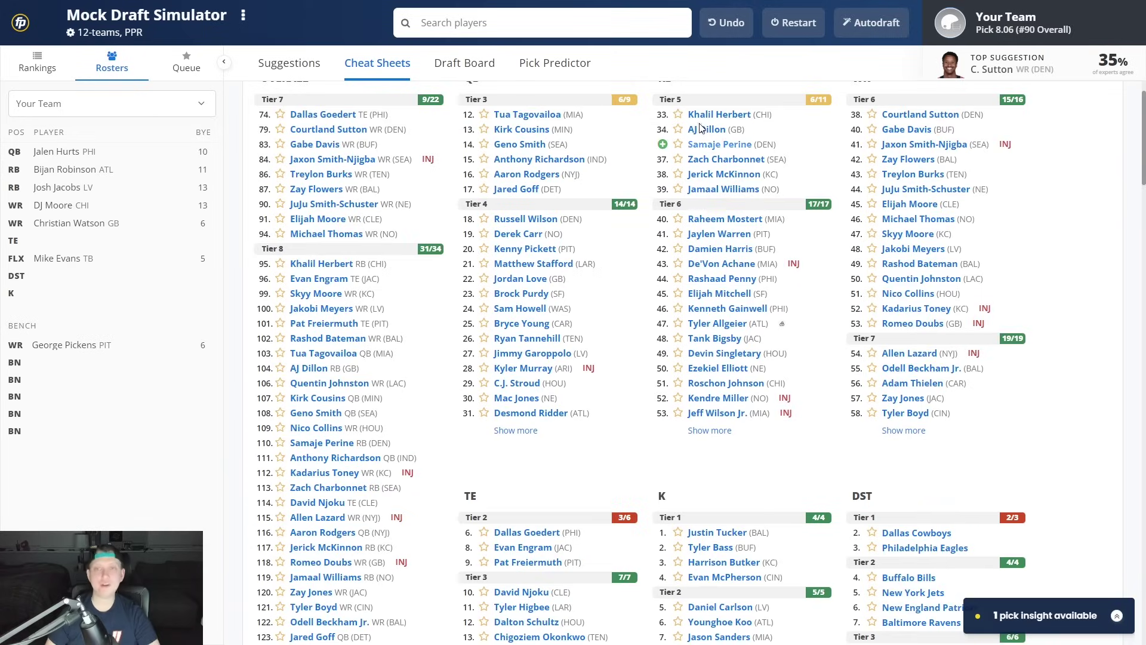
pyautogui.scroll(1, 671, 141)
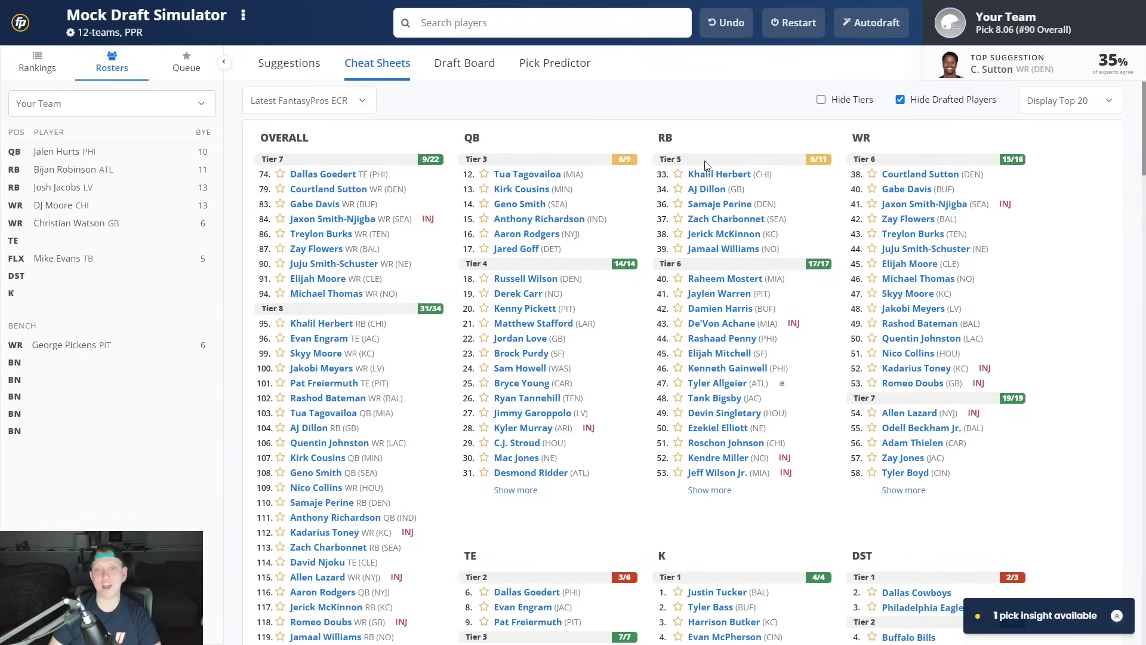
pyautogui.moveTo(707, 176)
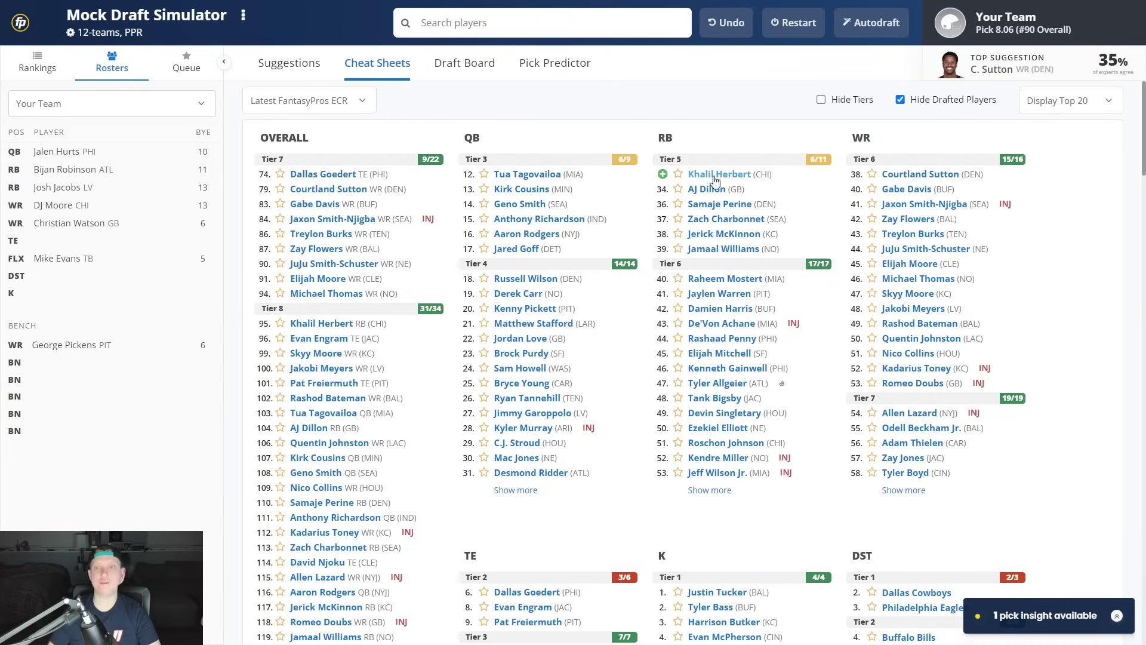
pyautogui.click(717, 177)
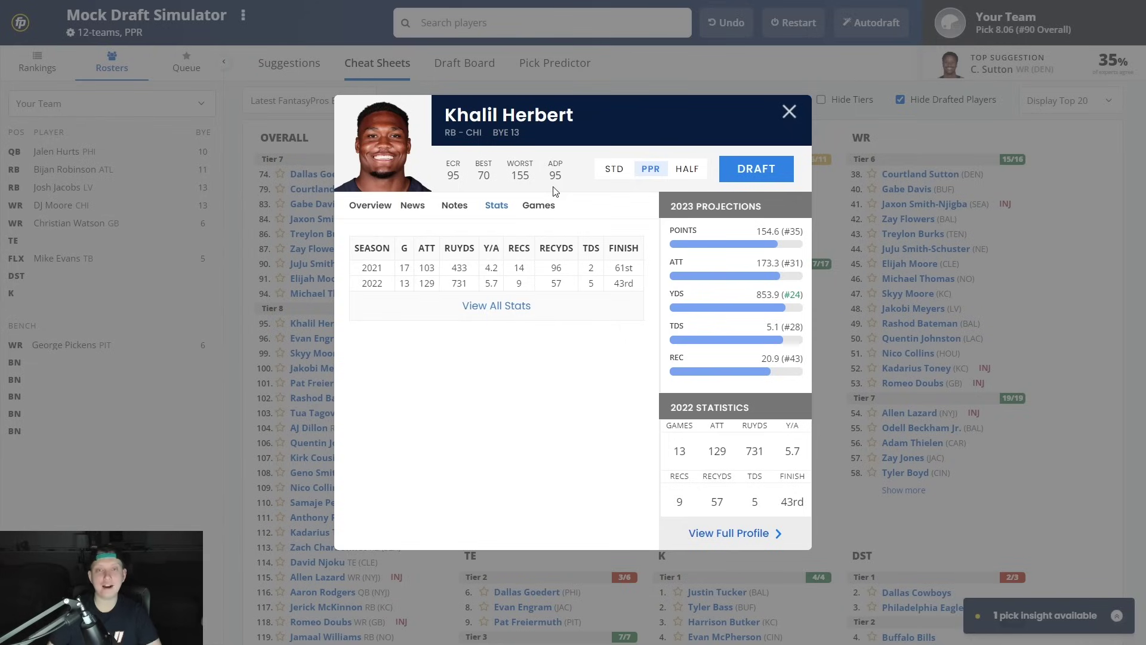
pyautogui.click(751, 170)
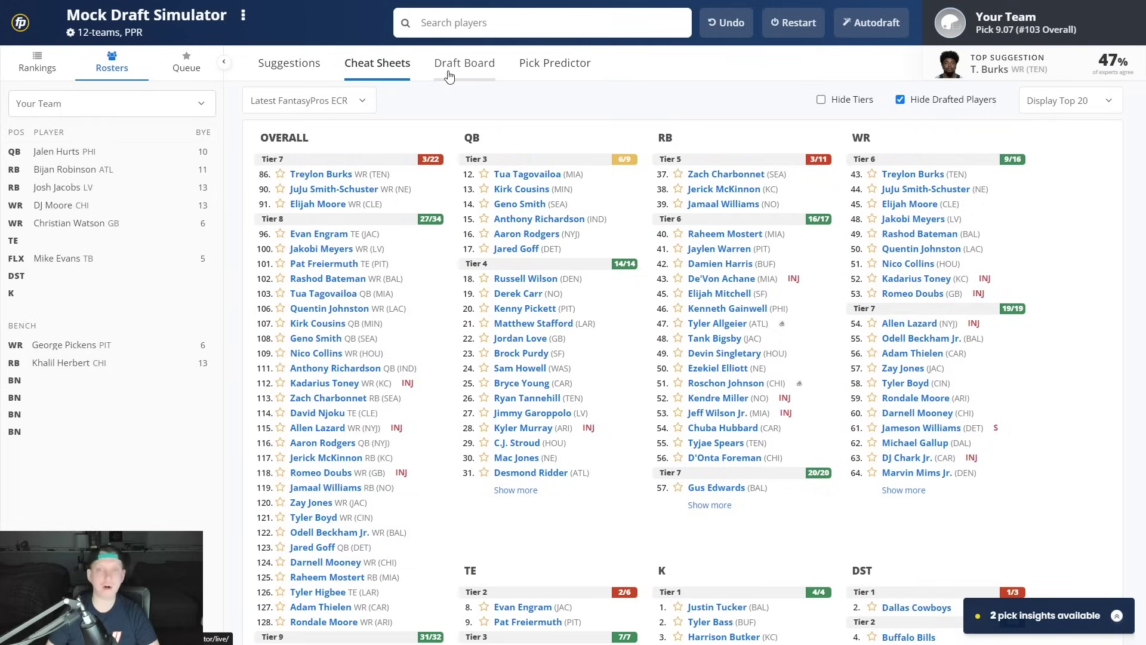
# Compare the draft board with the cheat sheets for pick 9.07, and arrange the board by roster to check each team's filled positions.
pyautogui.click(450, 74)
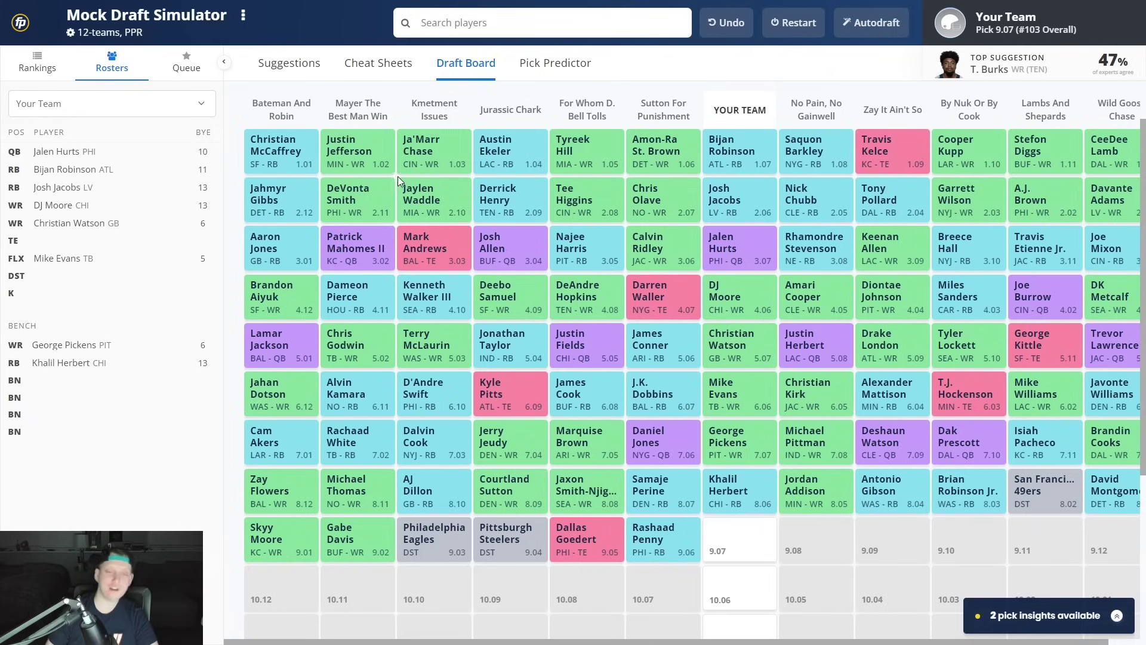
pyautogui.click(357, 66)
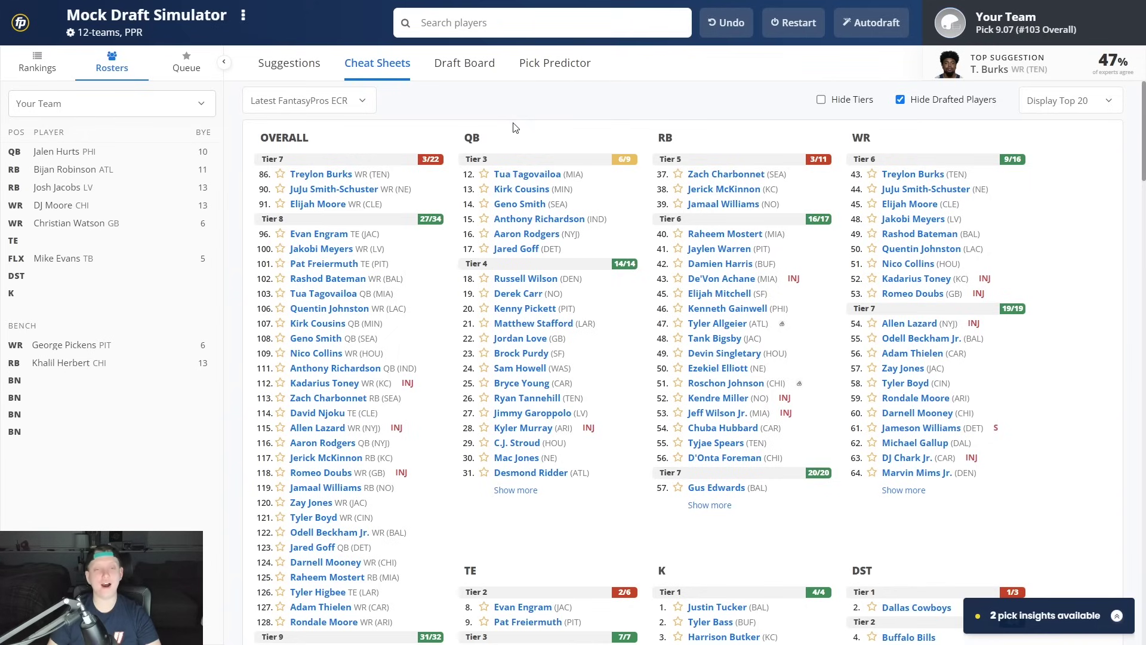
pyautogui.scroll(-2, 516, 127)
pyautogui.click(460, 74)
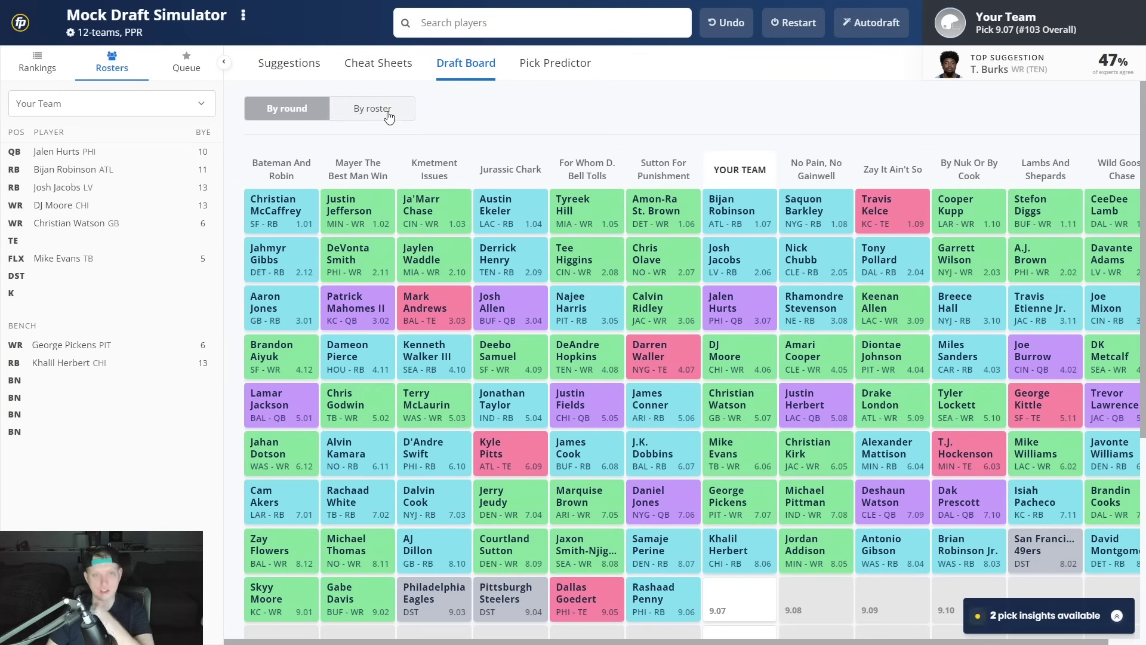
pyautogui.click(387, 111)
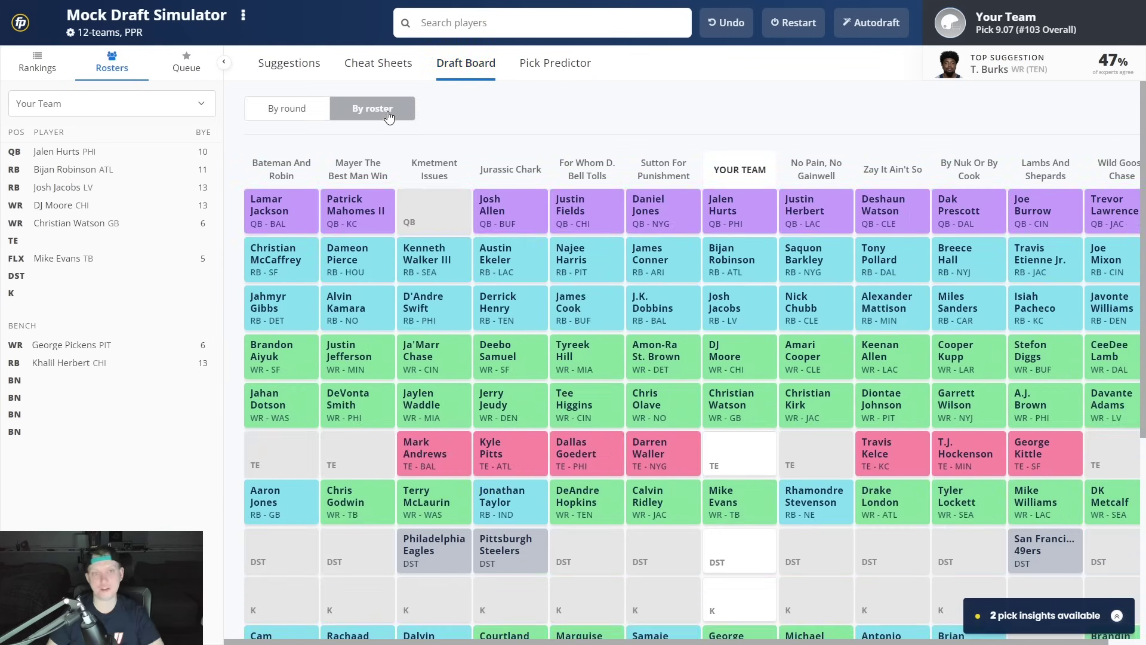
# Review tight end Evan Engram's season stats from the cheat sheets and draft him with pick 9.07.
pyautogui.click(375, 65)
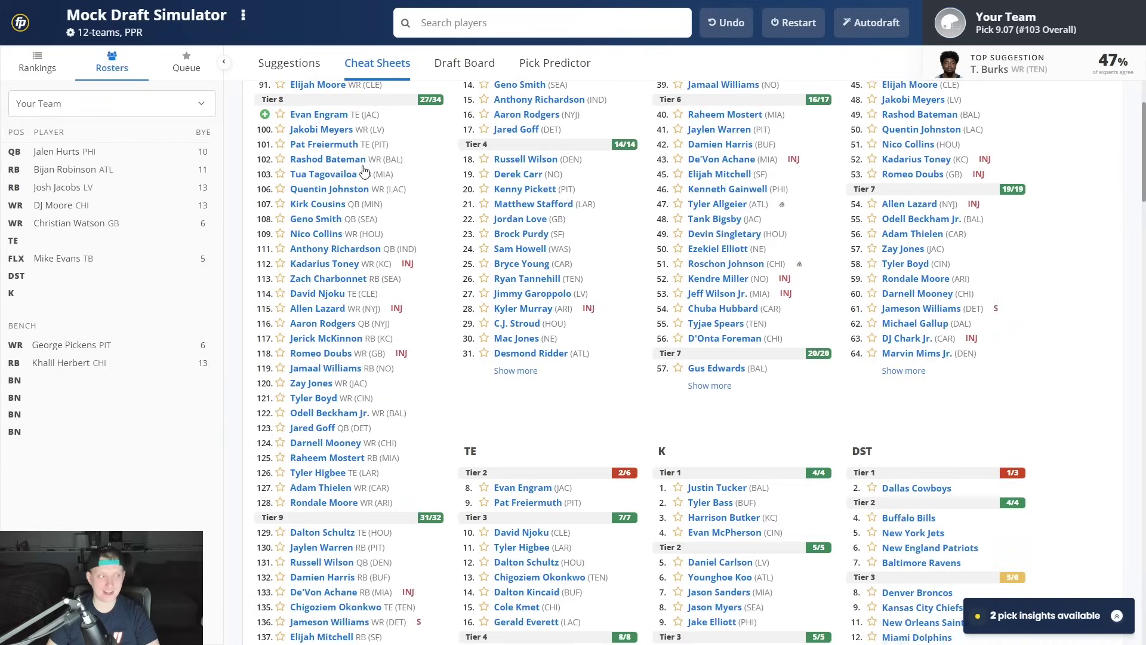
pyautogui.click(505, 487)
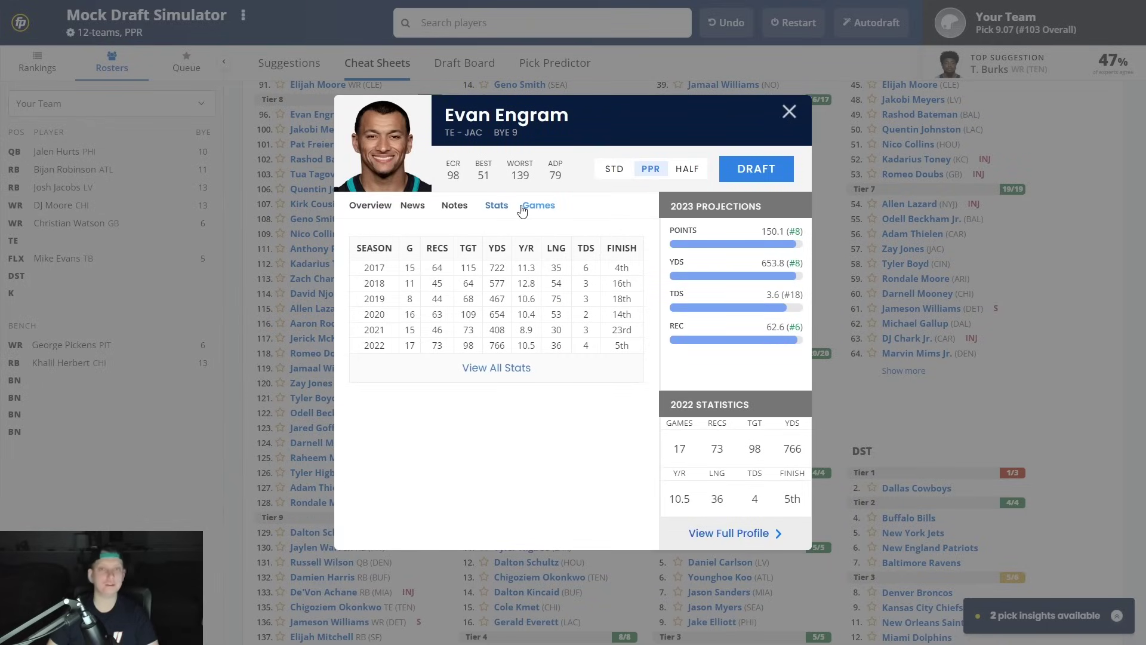
pyautogui.click(744, 173)
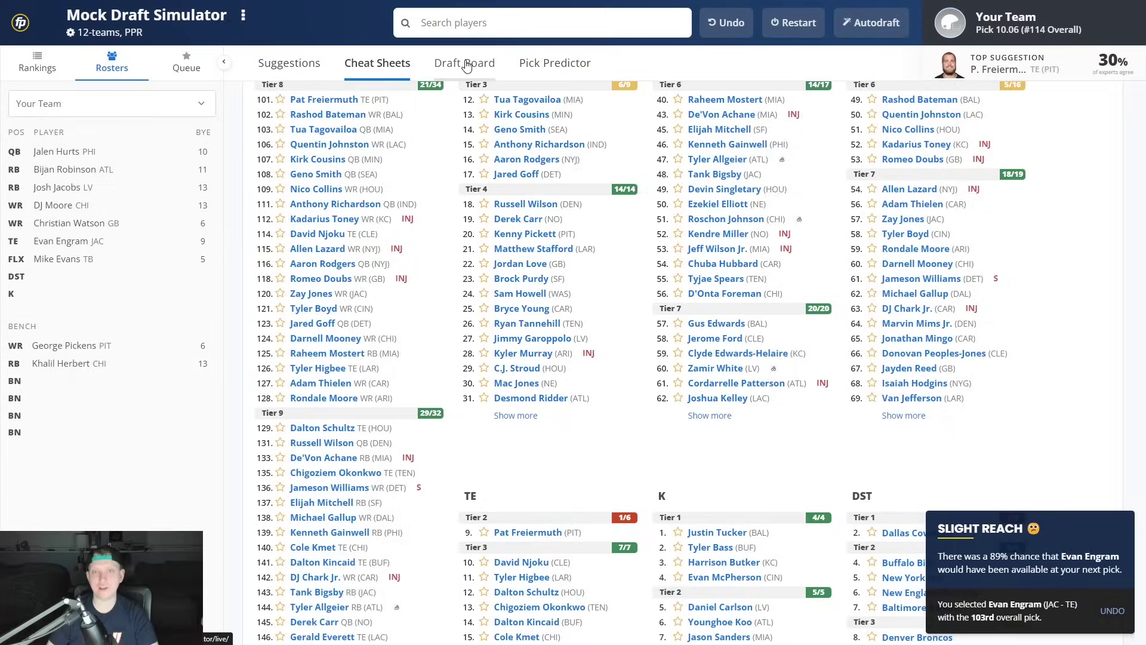
# Compare the ninth- and tenth-round picks on the draft board with the players available in the cheat sheets for pick 10.06.
pyautogui.click(465, 64)
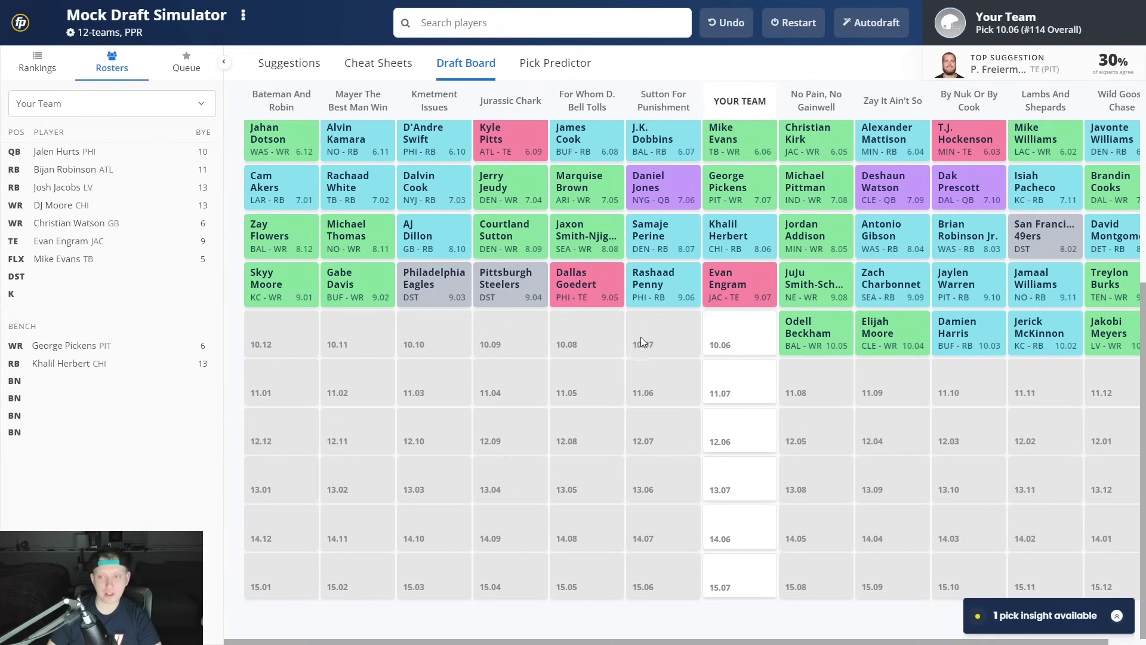
pyautogui.click(371, 67)
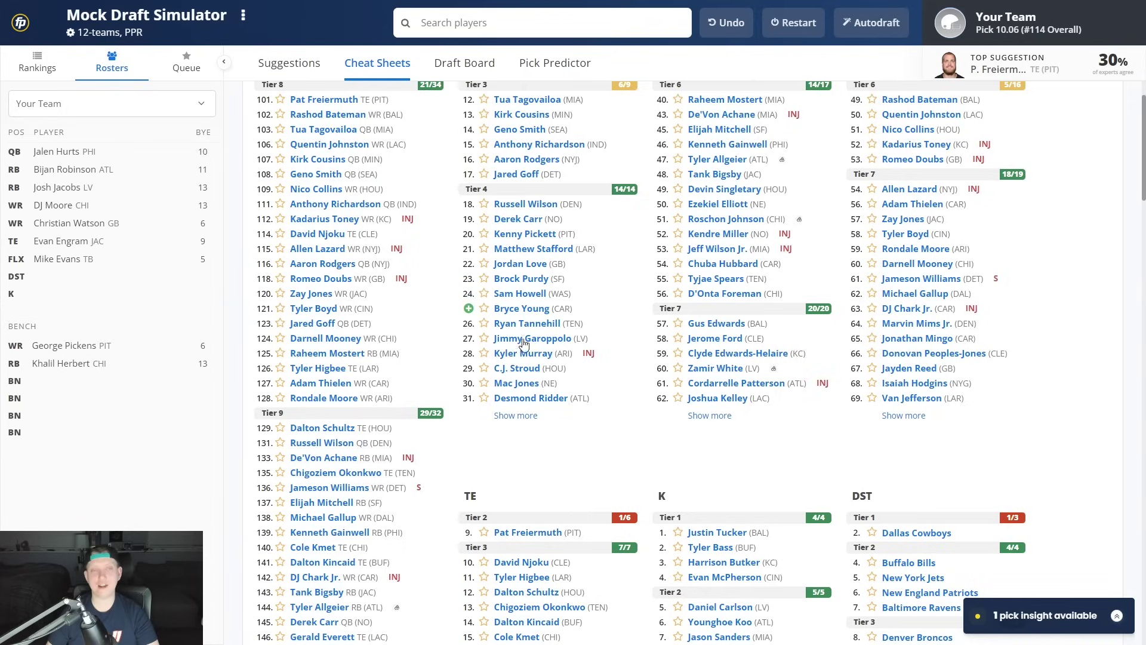
pyautogui.click(461, 64)
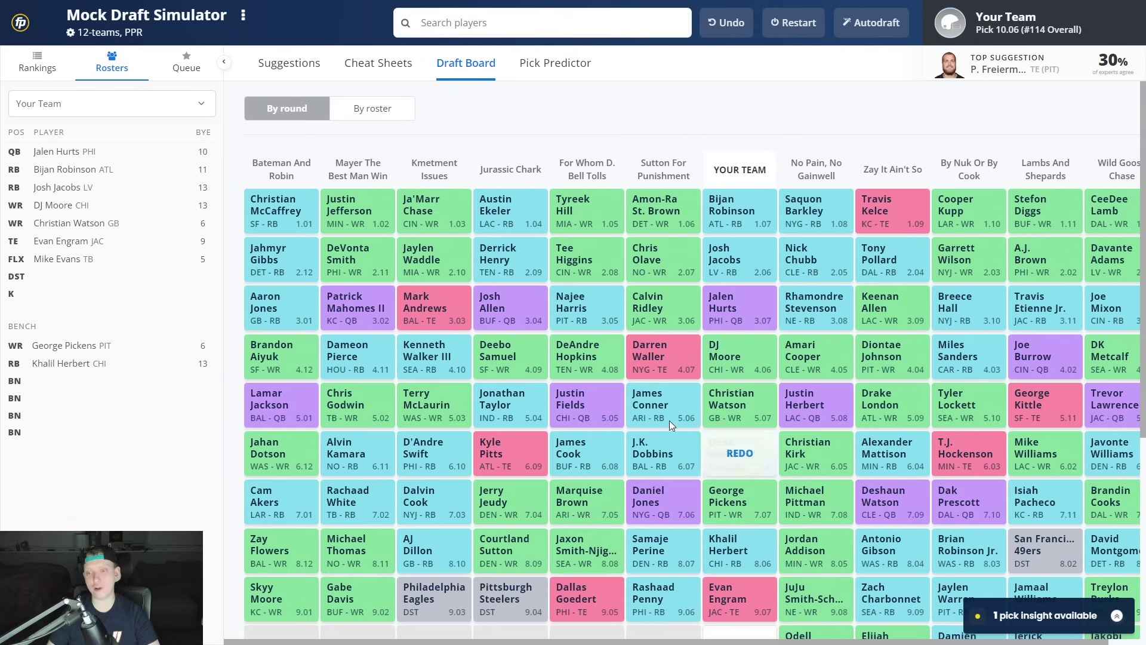
pyautogui.moveTo(719, 446)
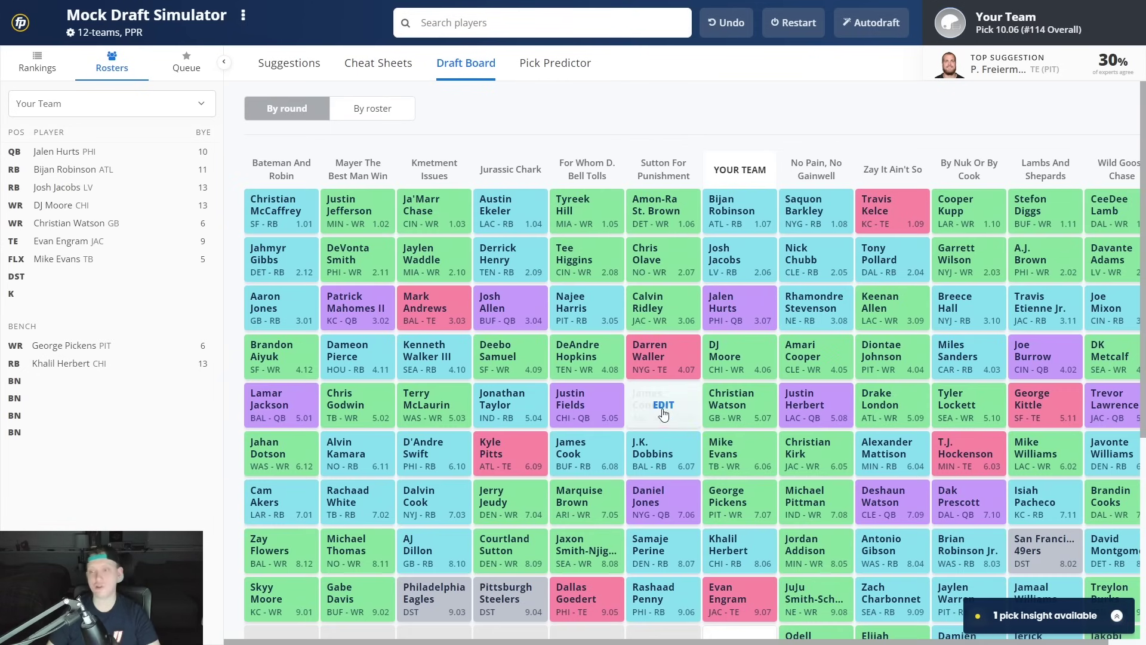
pyautogui.click(390, 71)
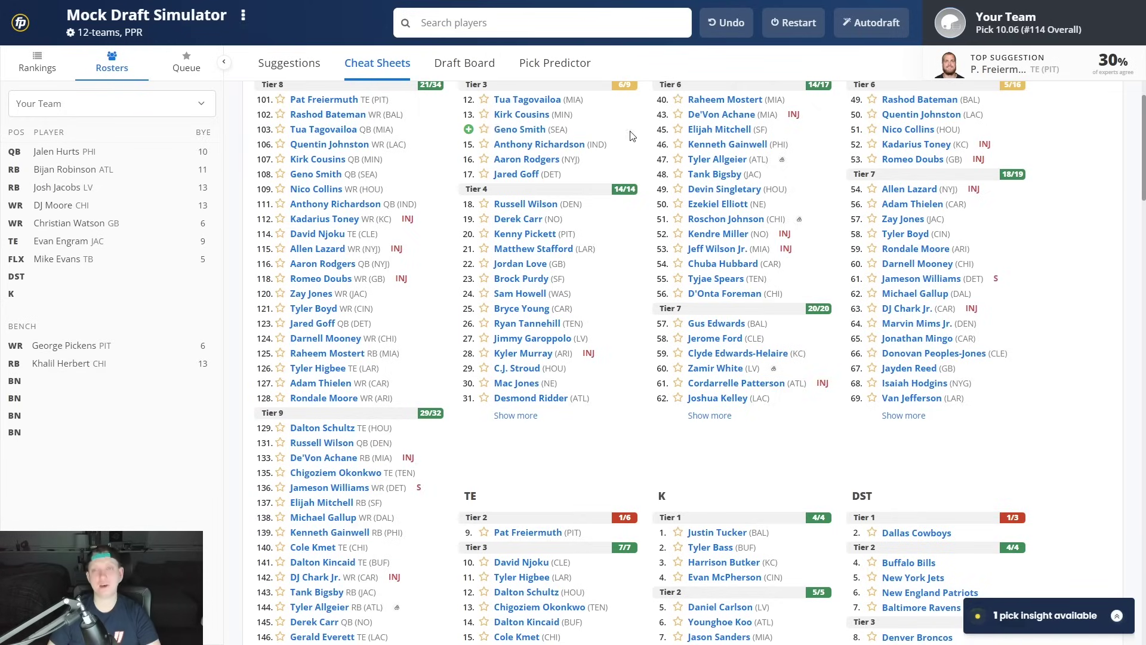
pyautogui.scroll(1, 629, 131)
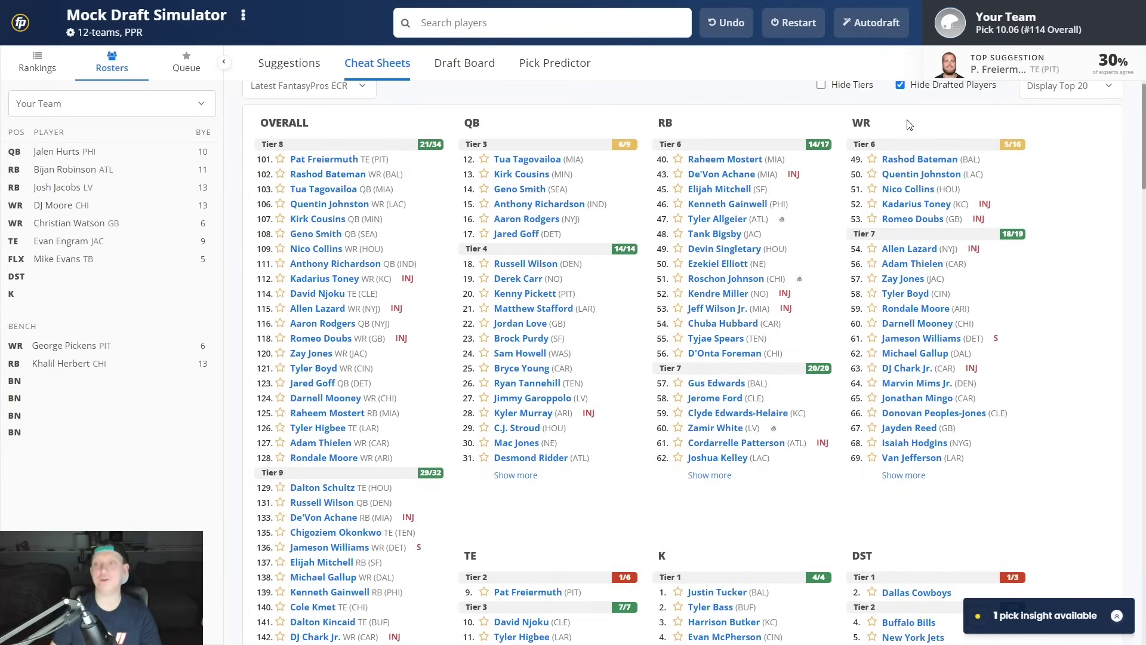
# Review wide receiver Rashod Bateman's season stats and expert note, and draft him with pick 10.06.
pyautogui.moveTo(905, 169)
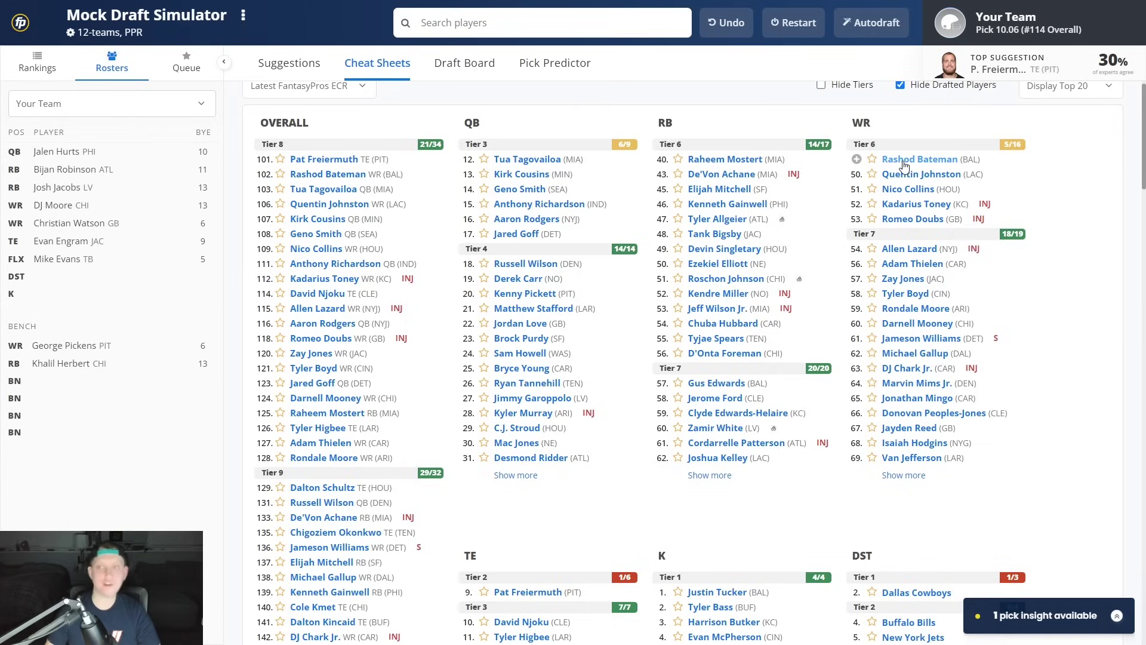
pyautogui.click(903, 161)
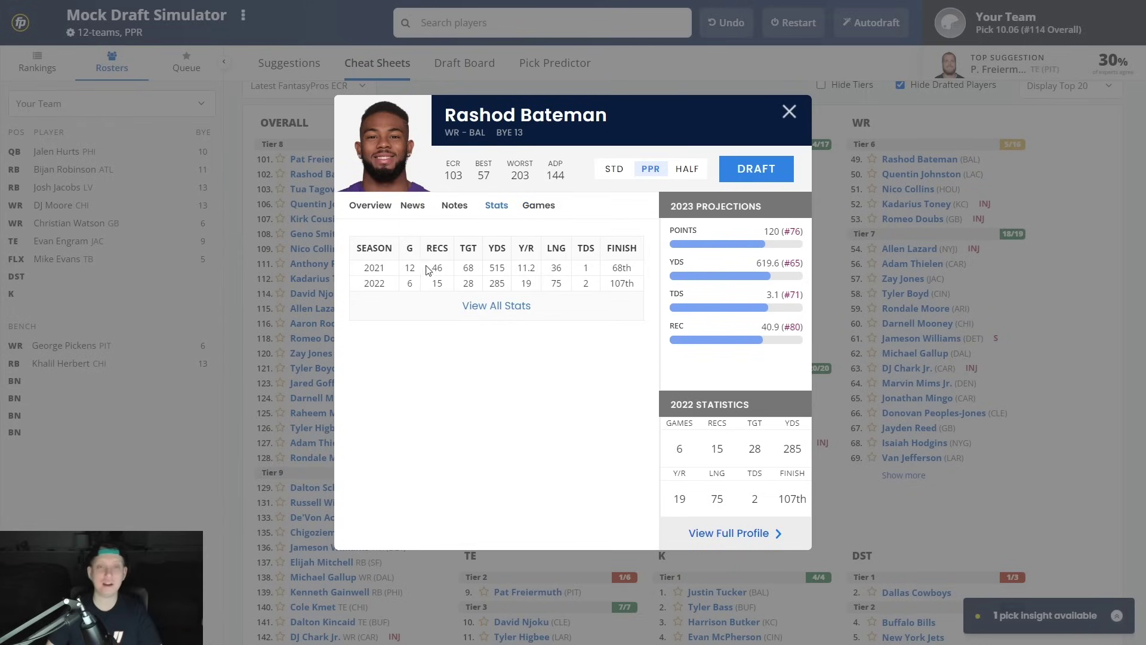
pyautogui.click(371, 206)
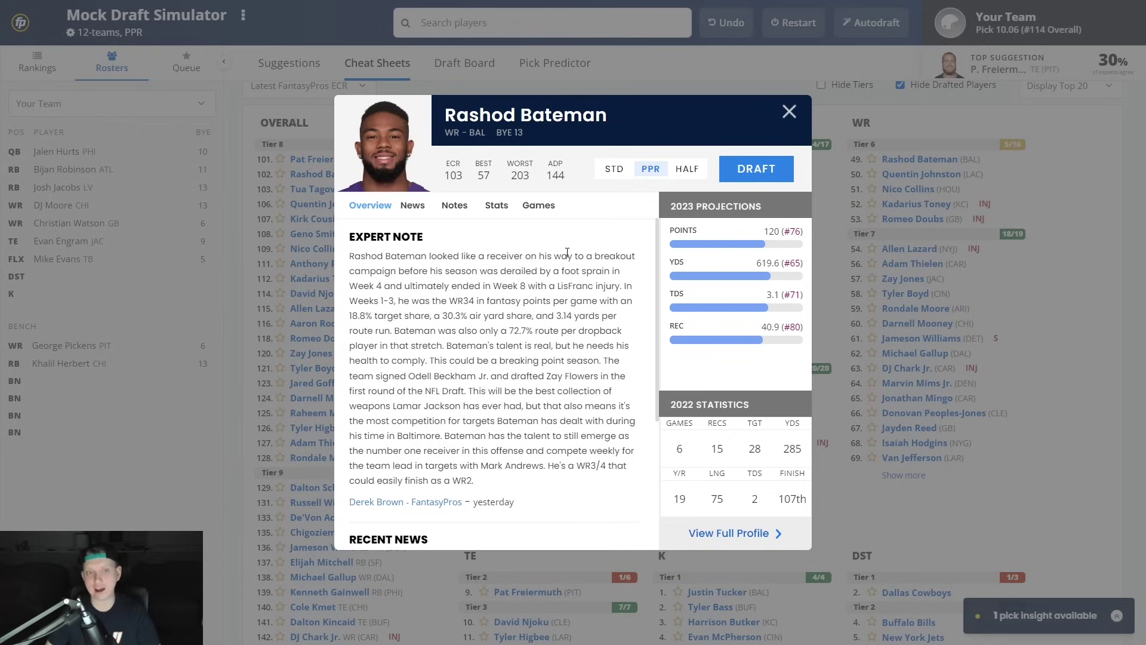
pyautogui.click(756, 171)
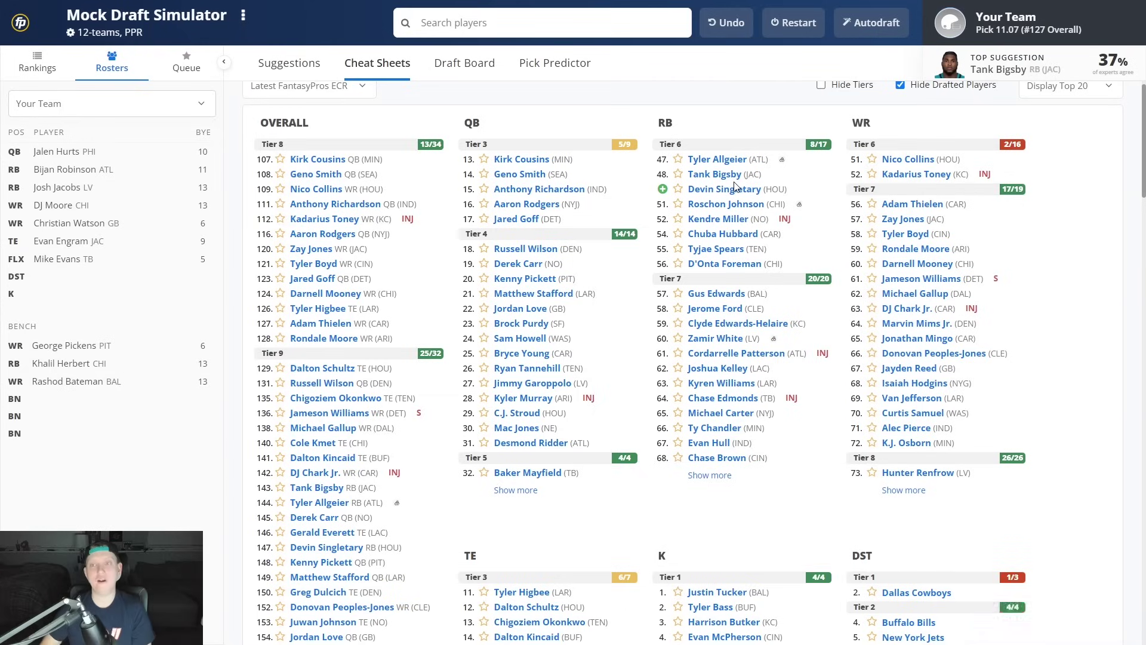
# Check the tenth- and eleventh-round picks on the draft board, and draft running back Tank Bigsby from his profile with pick 11.07.
pyautogui.click(466, 63)
pyautogui.scroll(-5, 660, 256)
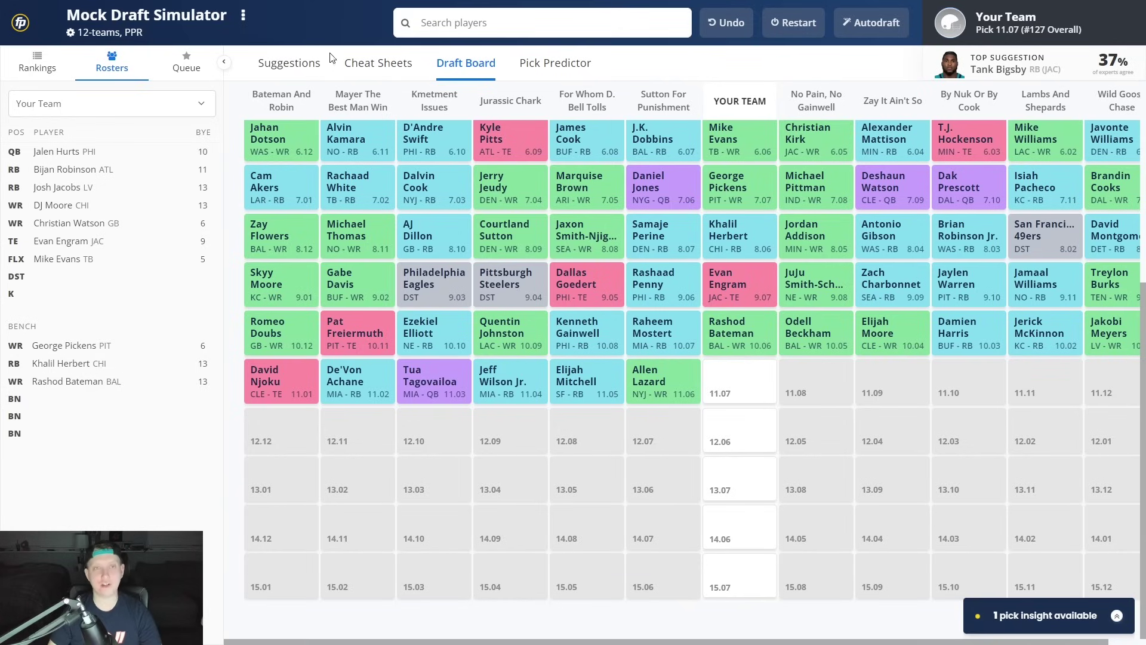
pyautogui.click(378, 63)
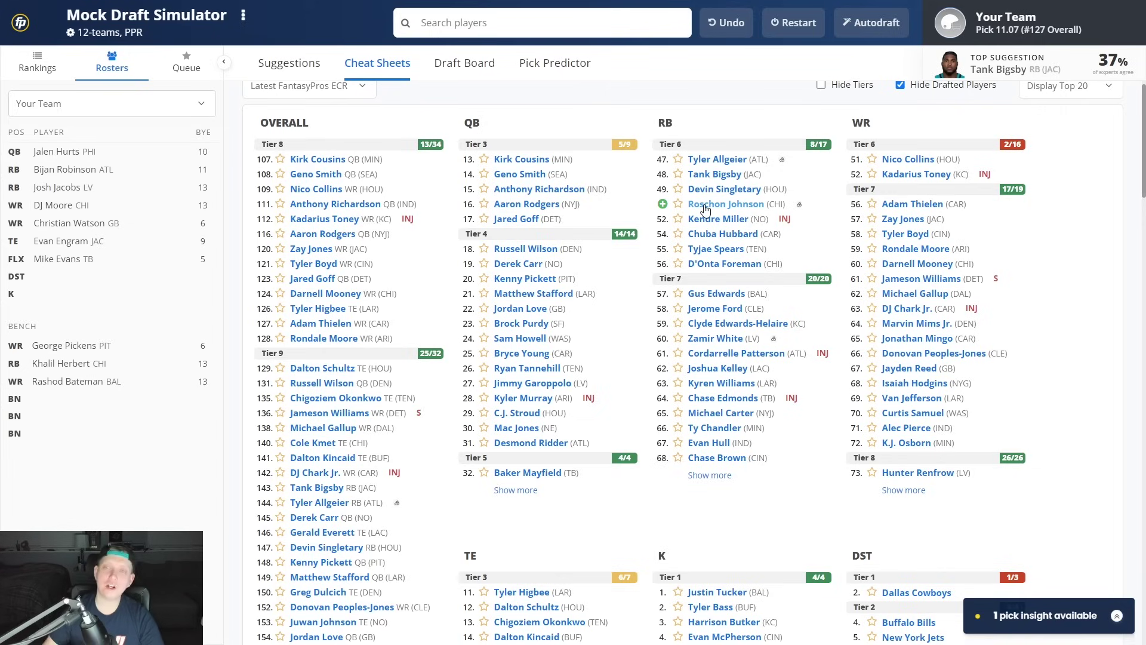
pyautogui.click(709, 174)
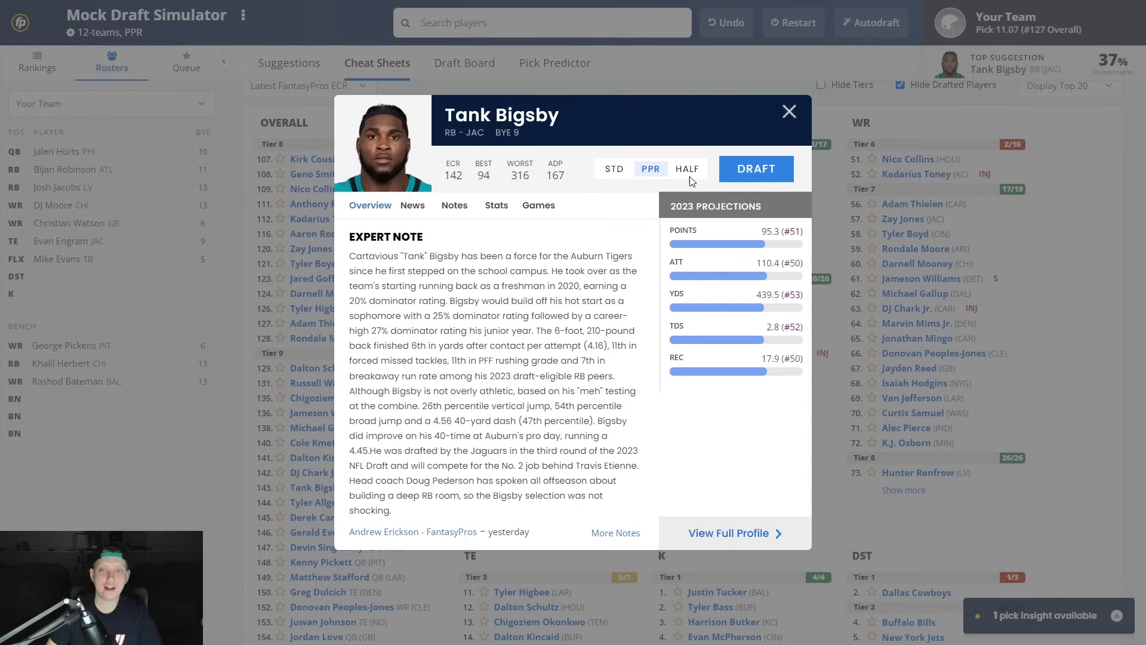
pyautogui.click(756, 168)
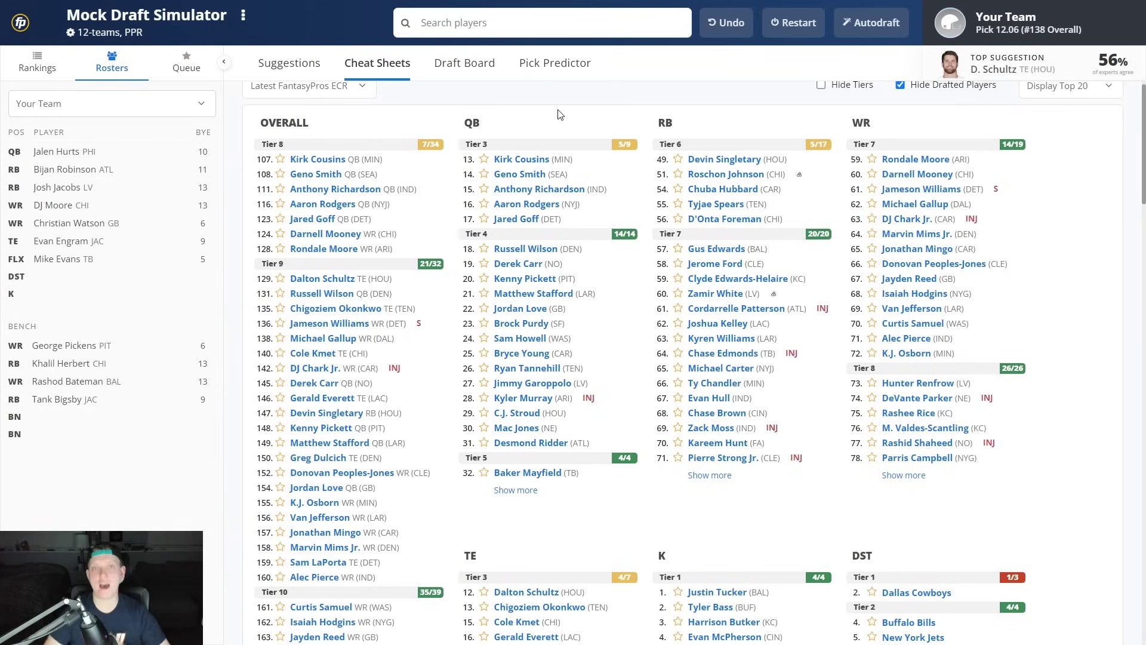
# Check the draft board for pick 12.06, and read wide receiver DJ Chark Jr.'s expert note and recent injury news.
pyautogui.click(462, 65)
pyautogui.scroll(-4, 576, 135)
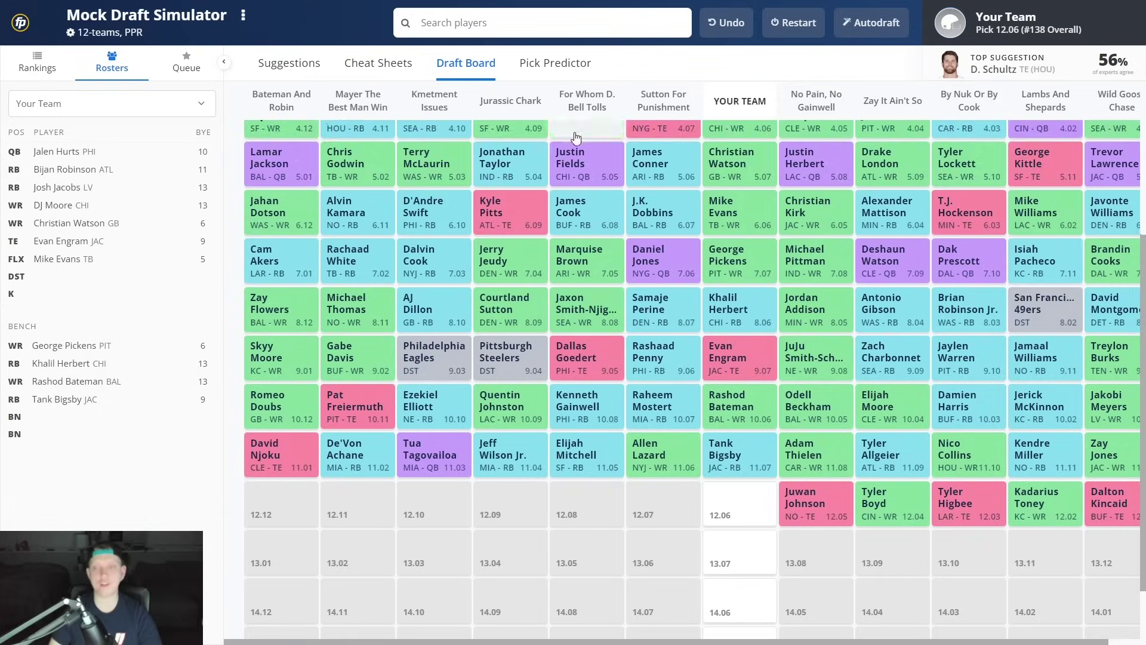
pyautogui.scroll(-1, 575, 138)
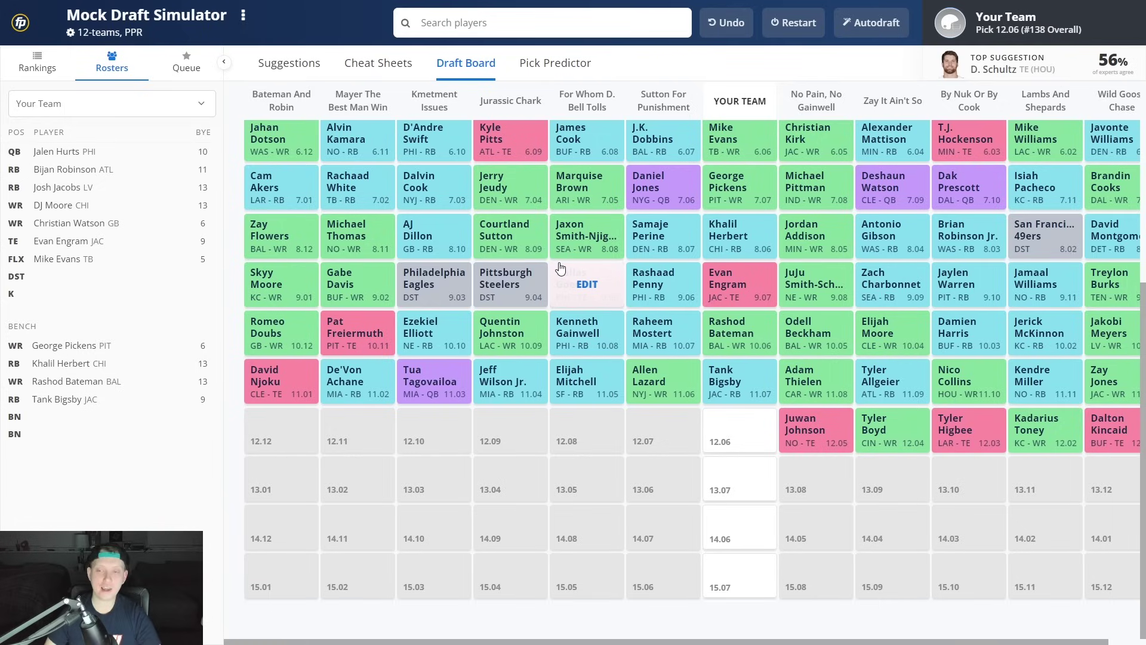
pyautogui.click(385, 67)
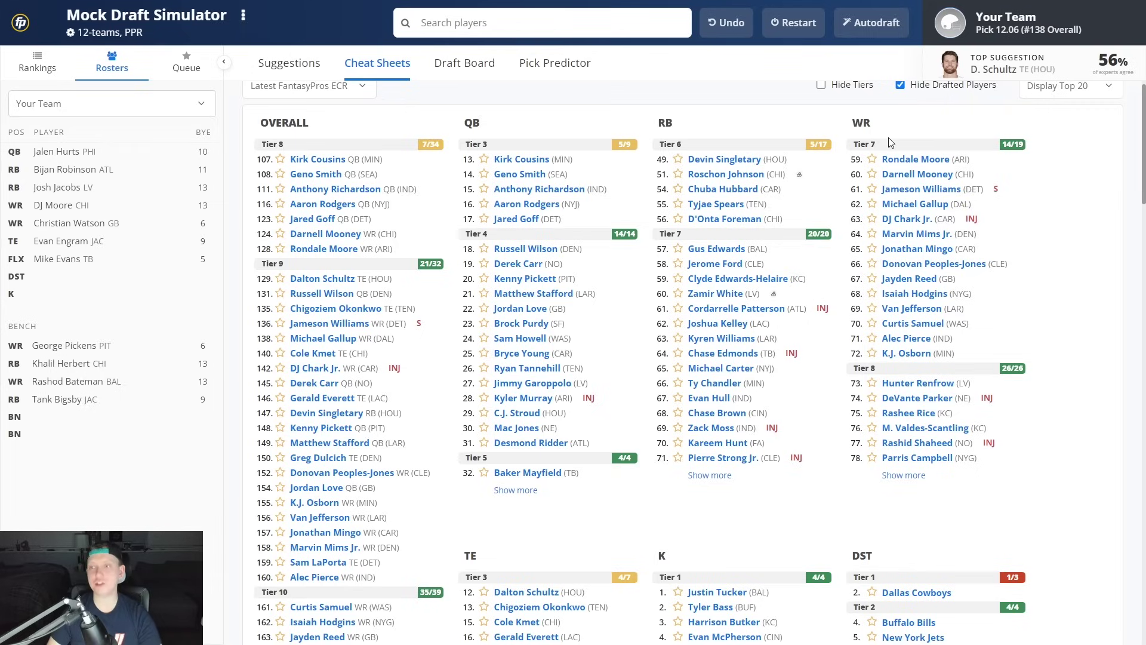
pyautogui.click(902, 218)
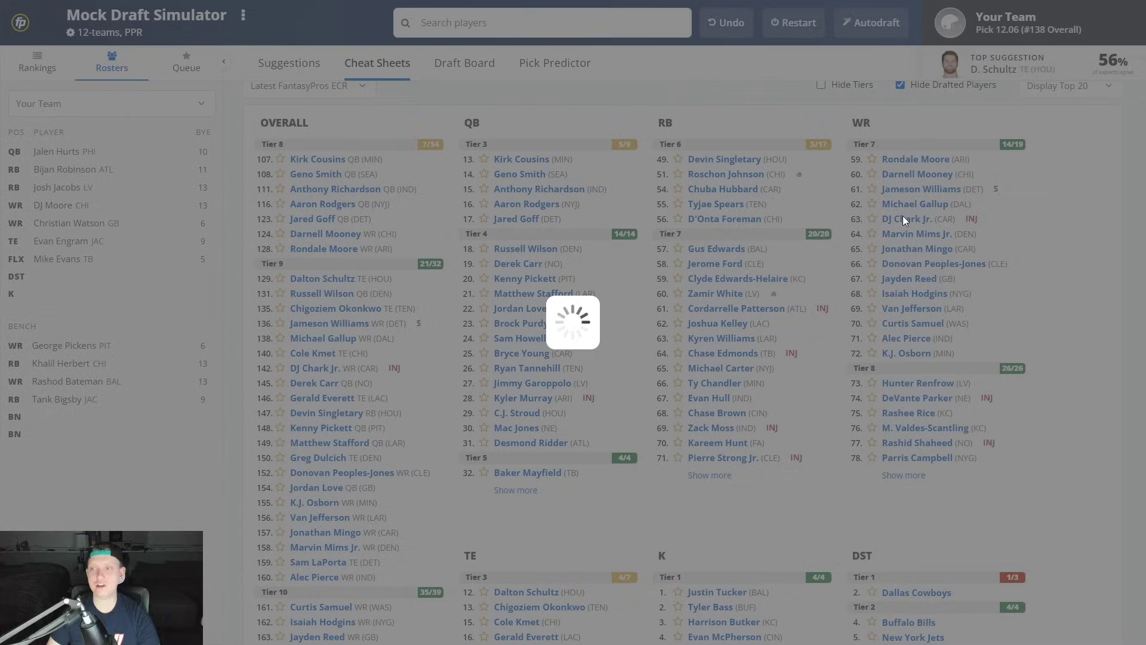
pyautogui.scroll(-2, 392, 428)
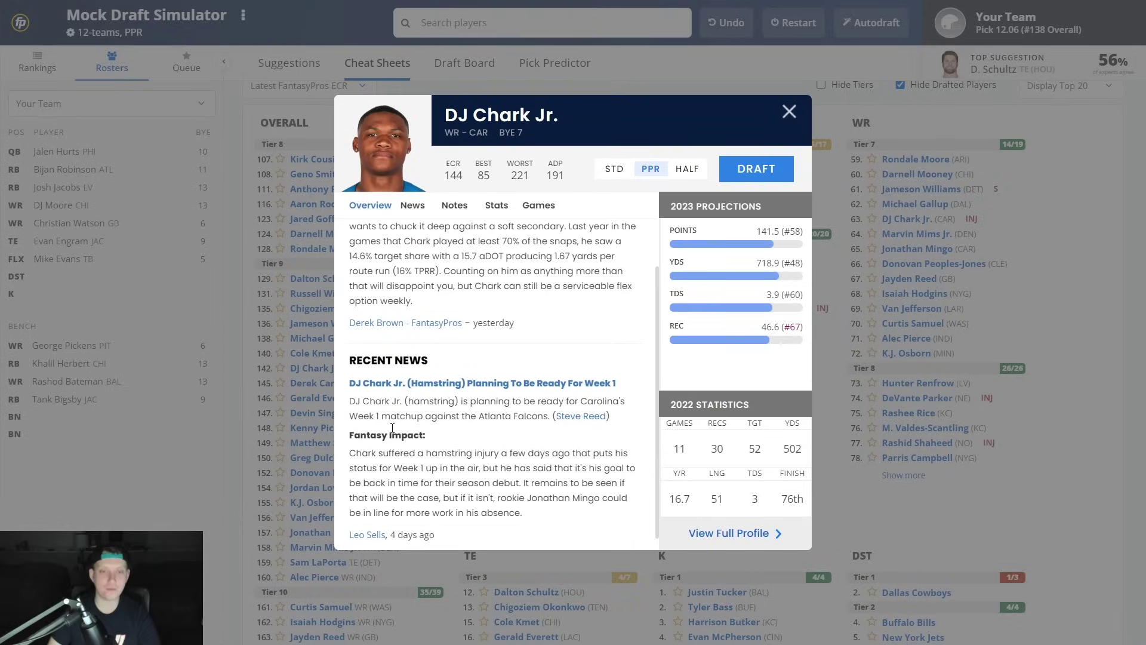
pyautogui.scroll(-1, 379, 401)
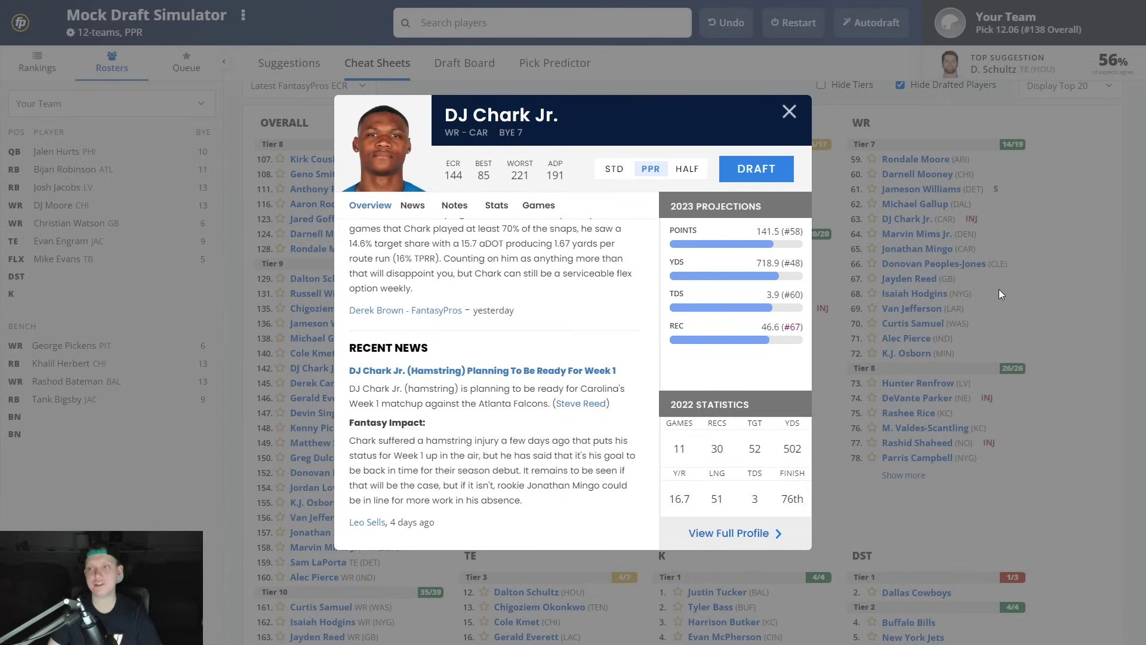
pyautogui.click(1076, 262)
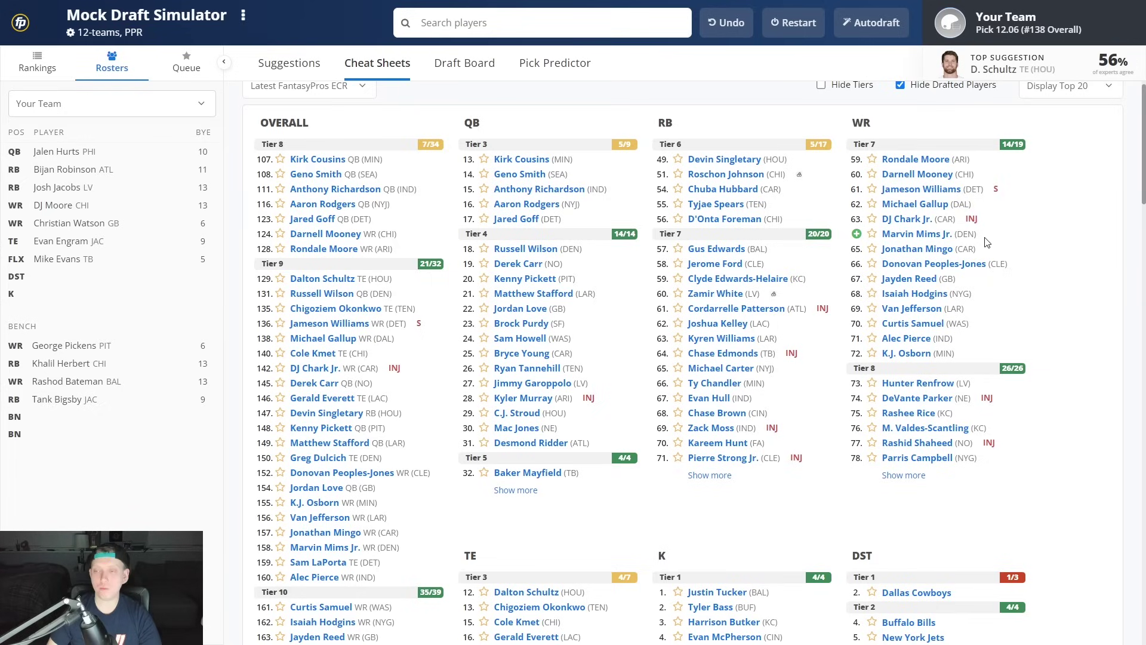
# Review wide receiver Marvin Mims Jr.'s expert note and 2023 projections, and draft him with pick 12.06.
pyautogui.click(907, 237)
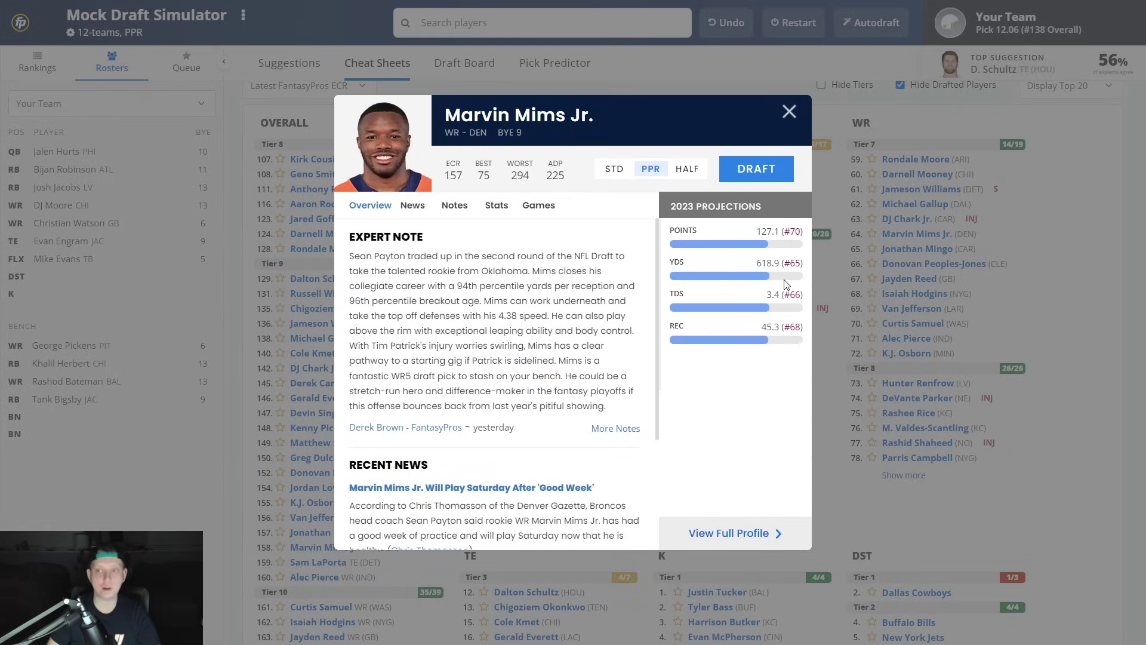
pyautogui.moveTo(784, 284)
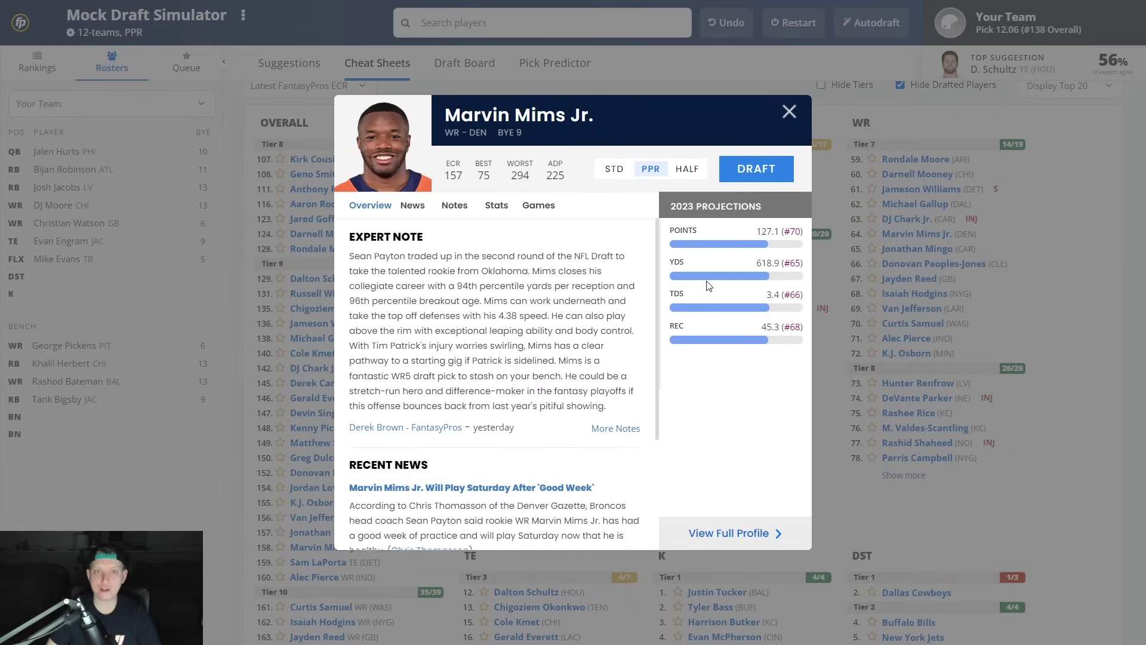
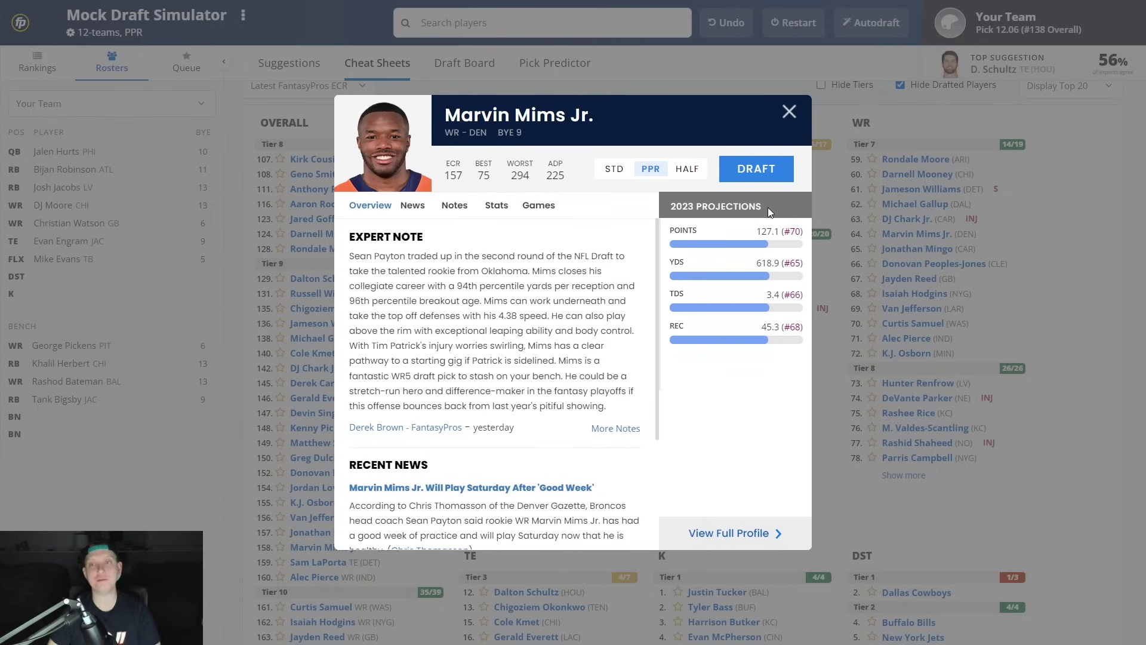
pyautogui.click(772, 180)
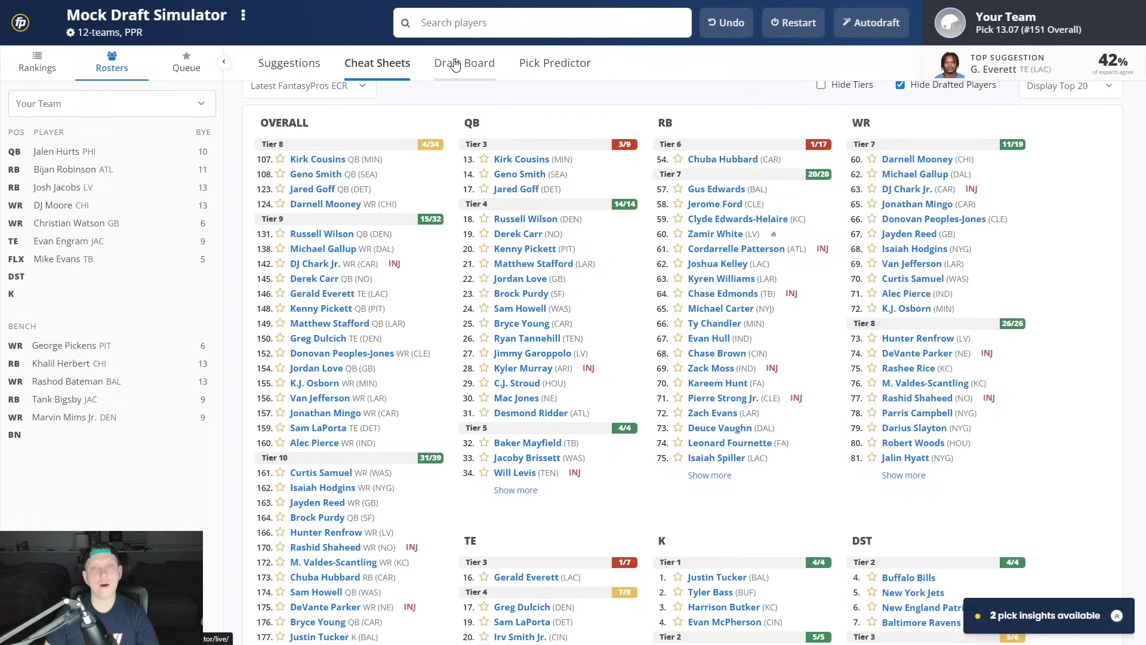
# Examine the twelfth- and thirteenth-round picks on the draft board and the remaining players on the cheat sheets for pick 13.07.
pyautogui.click(460, 67)
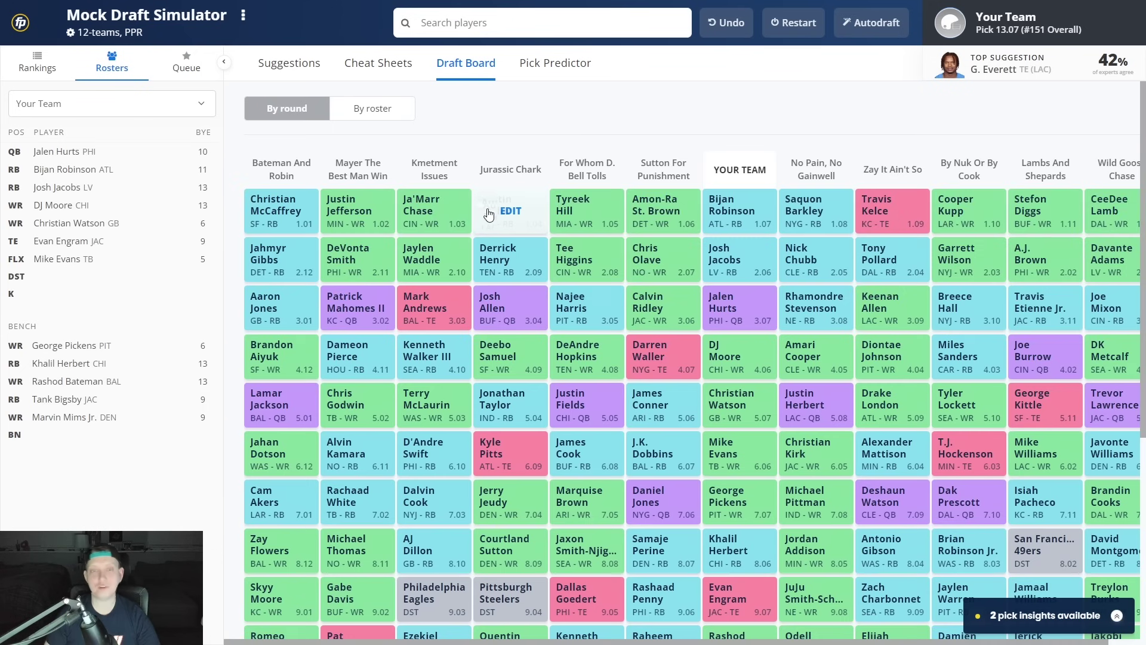
pyautogui.scroll(-5, 792, 574)
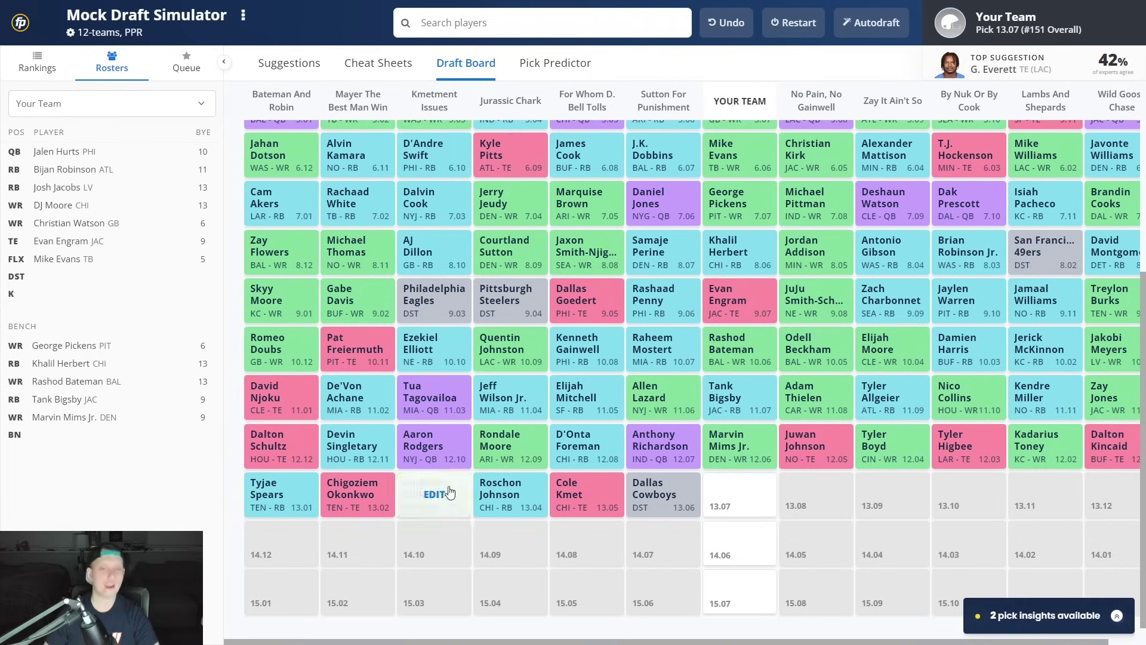
pyautogui.moveTo(433, 466)
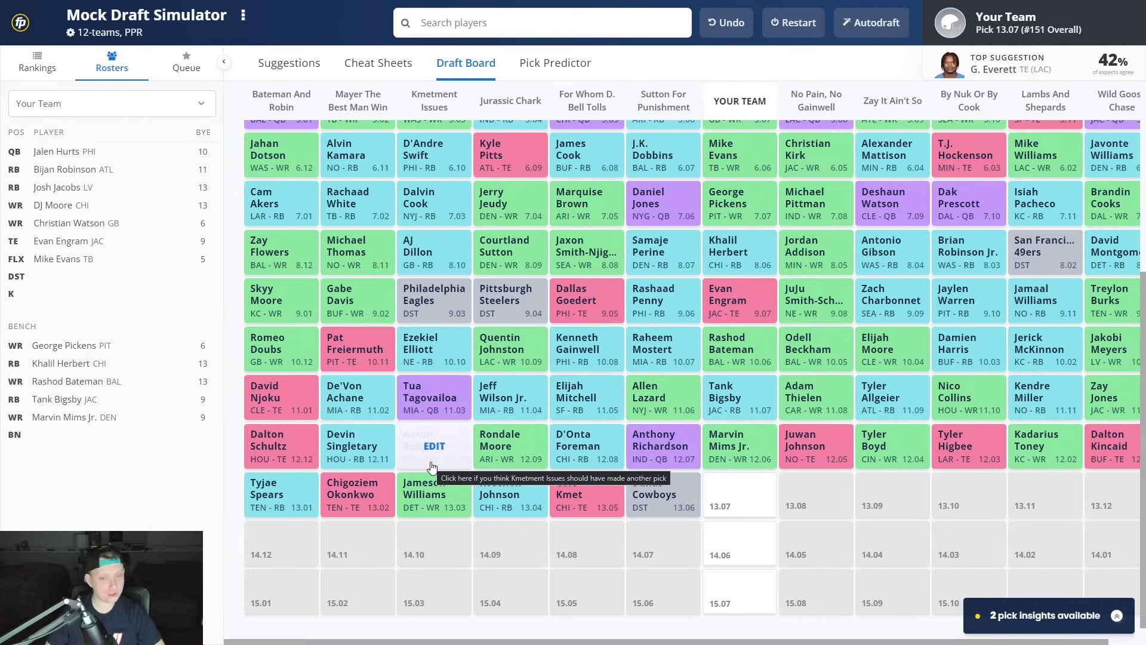
pyautogui.click(369, 74)
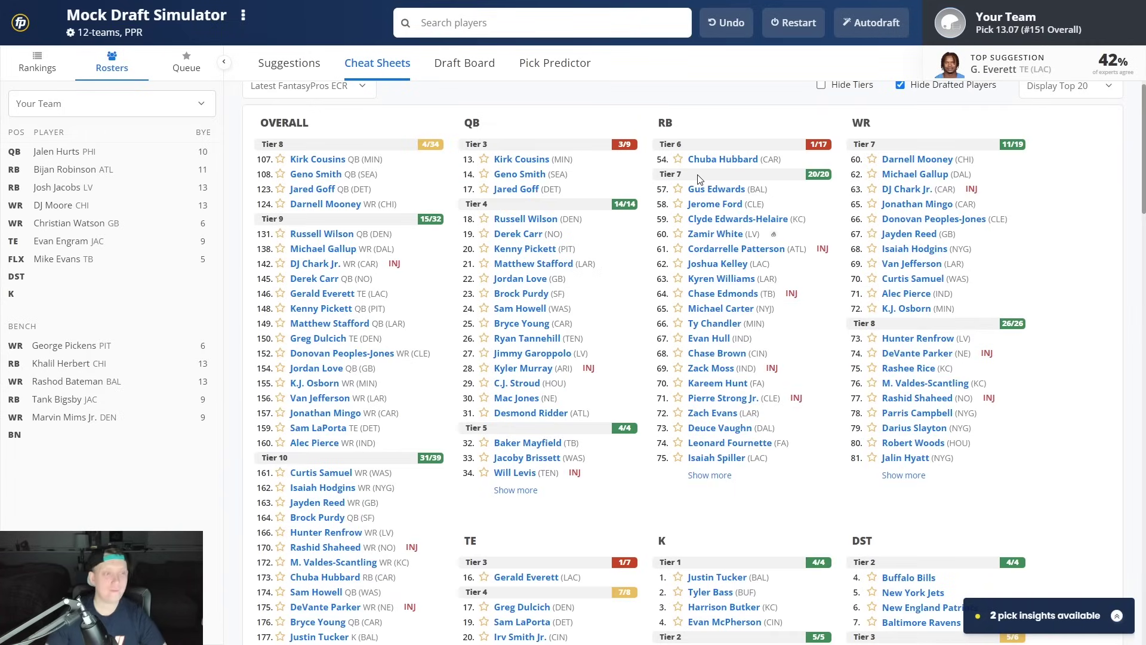
pyautogui.scroll(-1, 558, 352)
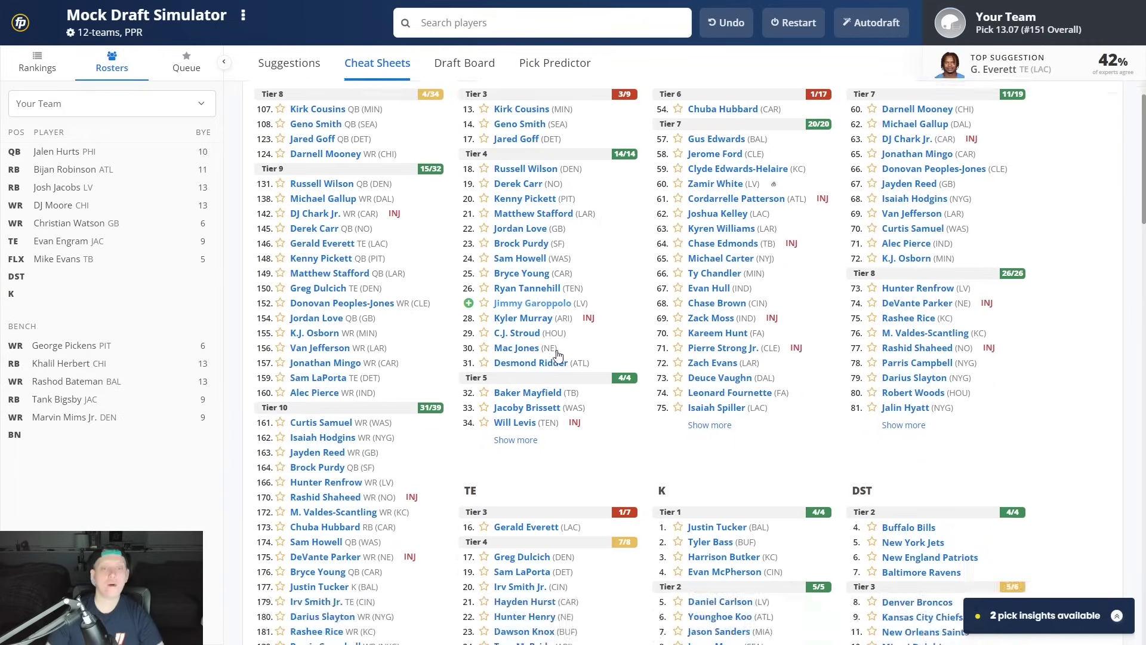
pyautogui.scroll(-1, 558, 353)
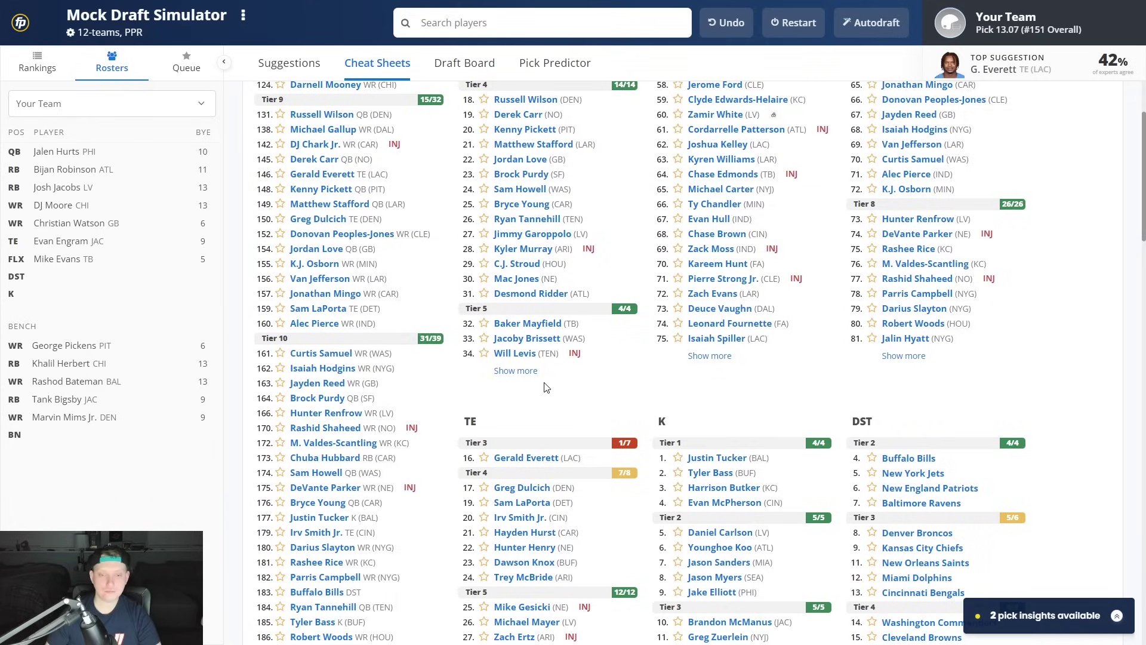
pyautogui.moveTo(495, 333)
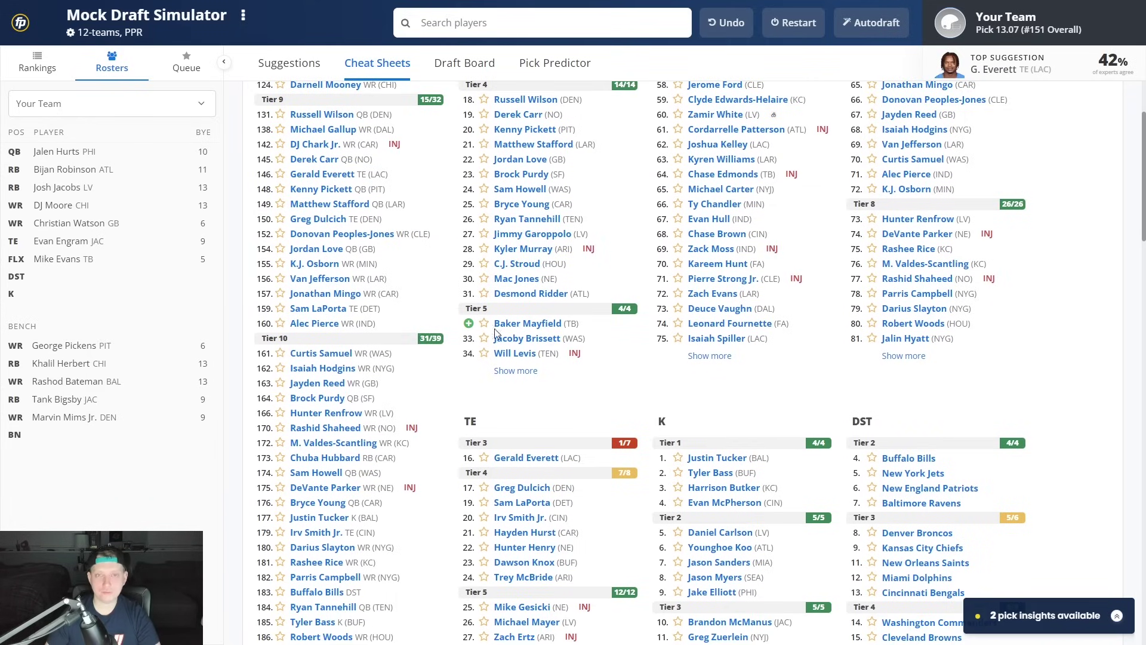
pyautogui.scroll(1, 496, 333)
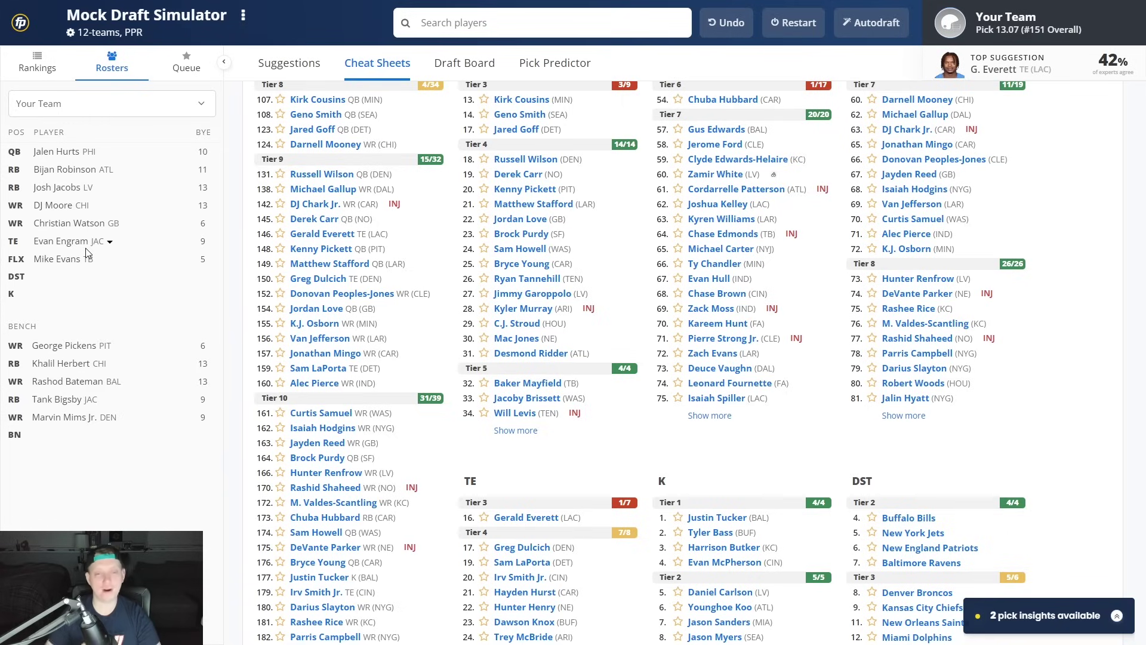
# Review the profiles of tight ends Sam LaPorta, Greg Dulcich and Gerald Everett as candidates for pick 13.07.
pyautogui.click(523, 562)
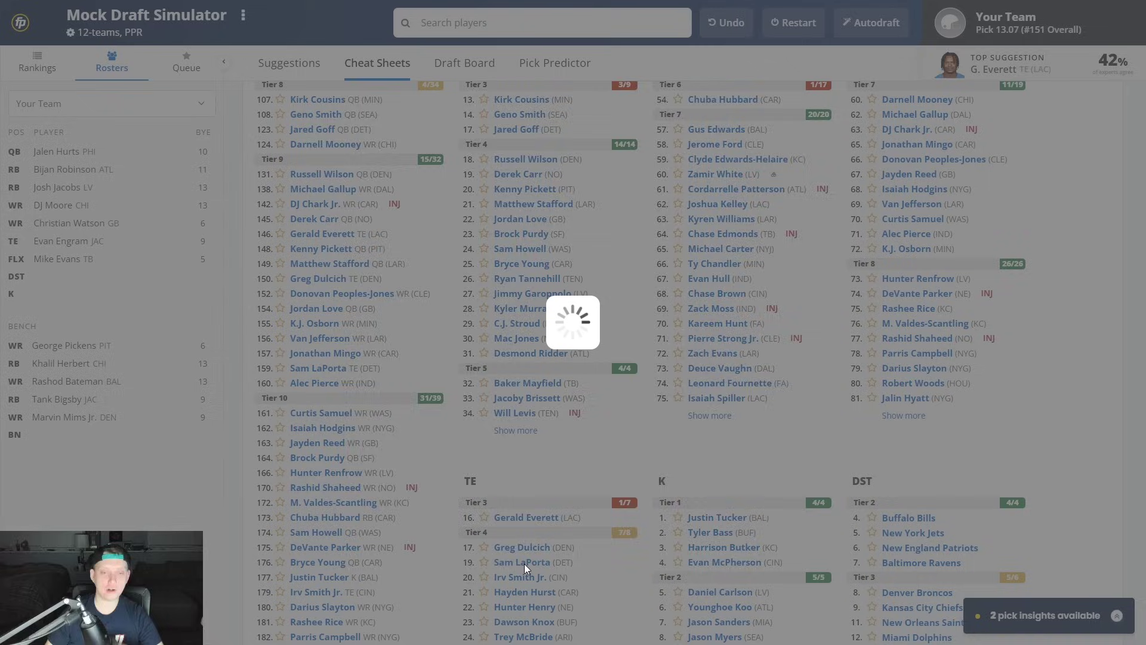
pyautogui.click(291, 324)
pyautogui.scroll(-1, 519, 466)
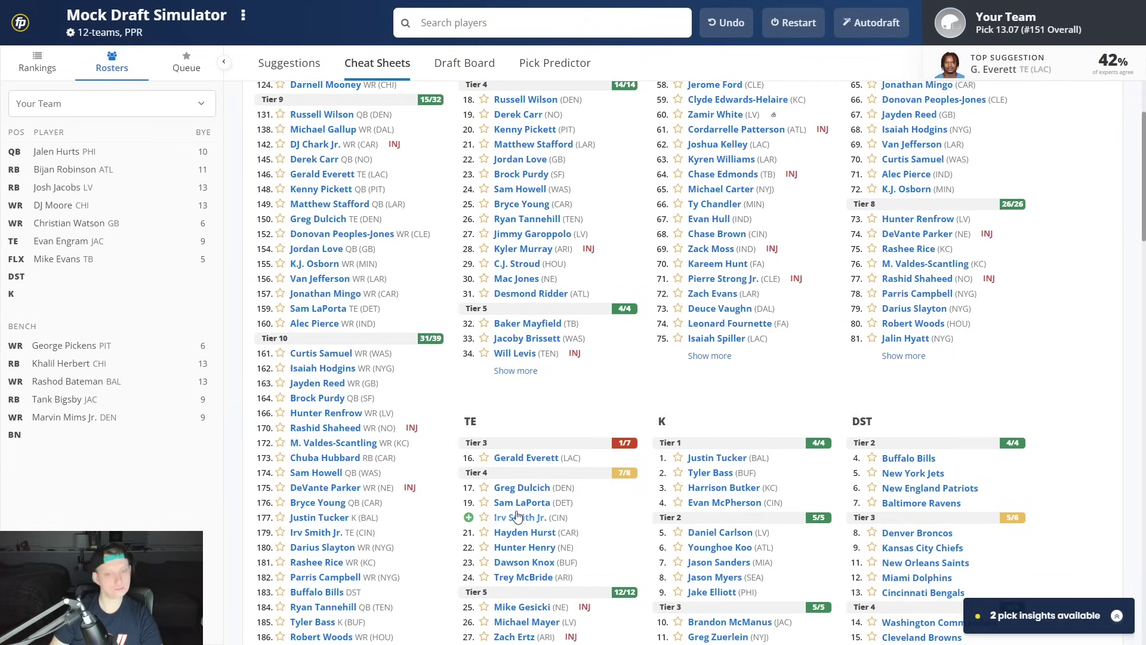
pyautogui.click(513, 487)
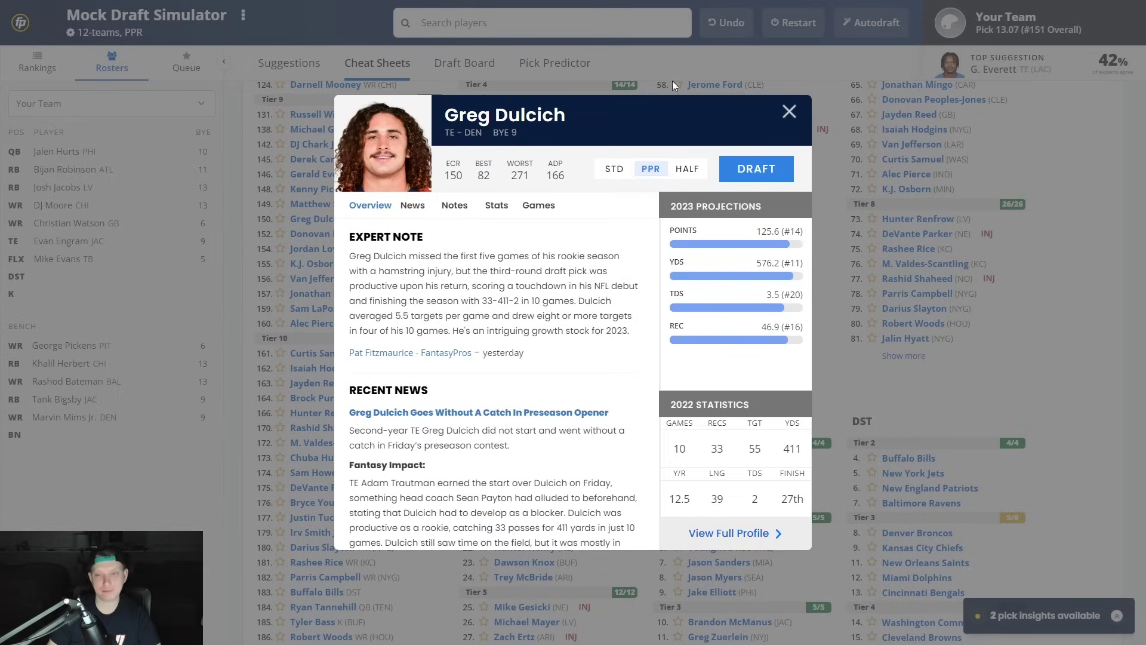
pyautogui.click(672, 80)
pyautogui.click(533, 459)
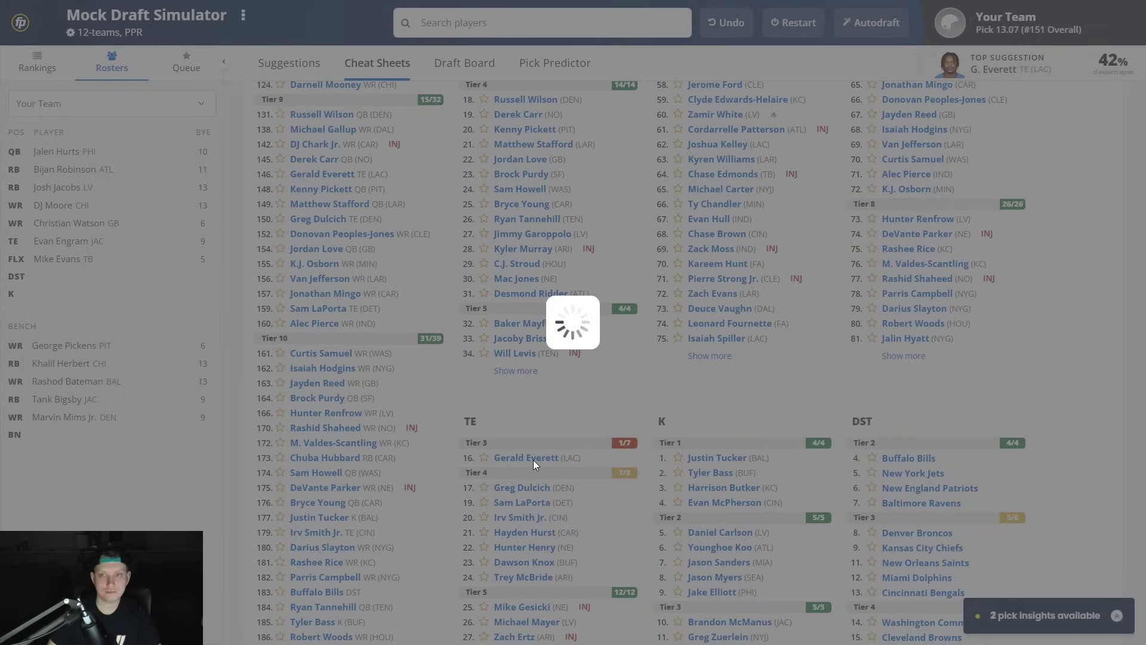
pyautogui.click(865, 320)
pyautogui.scroll(2, 834, 316)
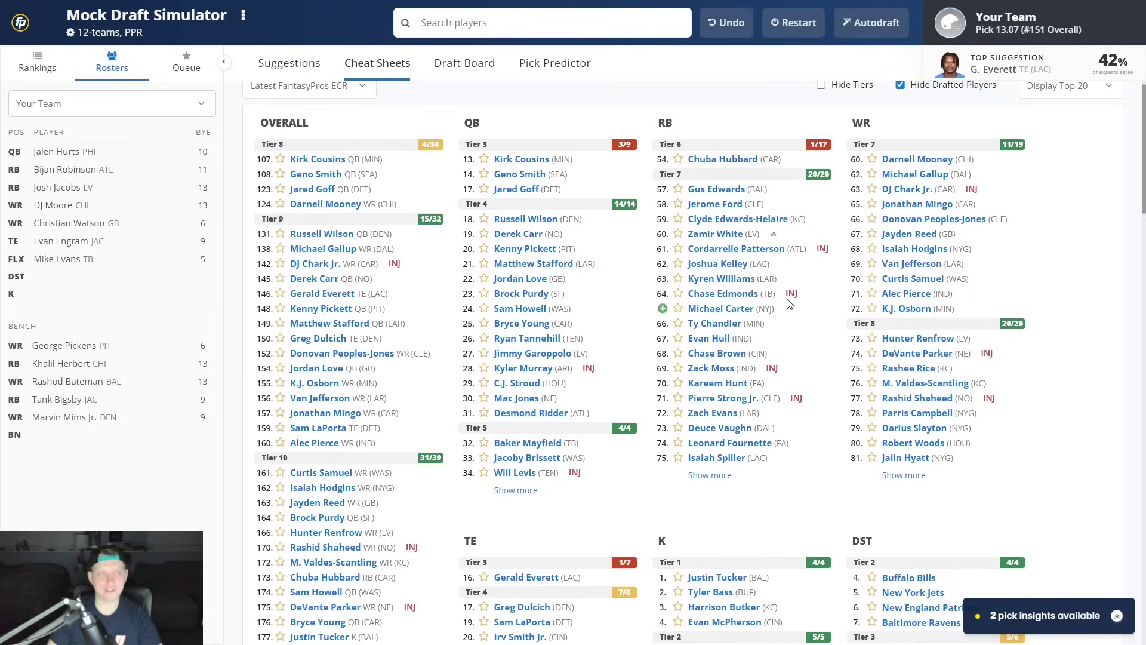
pyautogui.click(917, 206)
pyautogui.click(1015, 246)
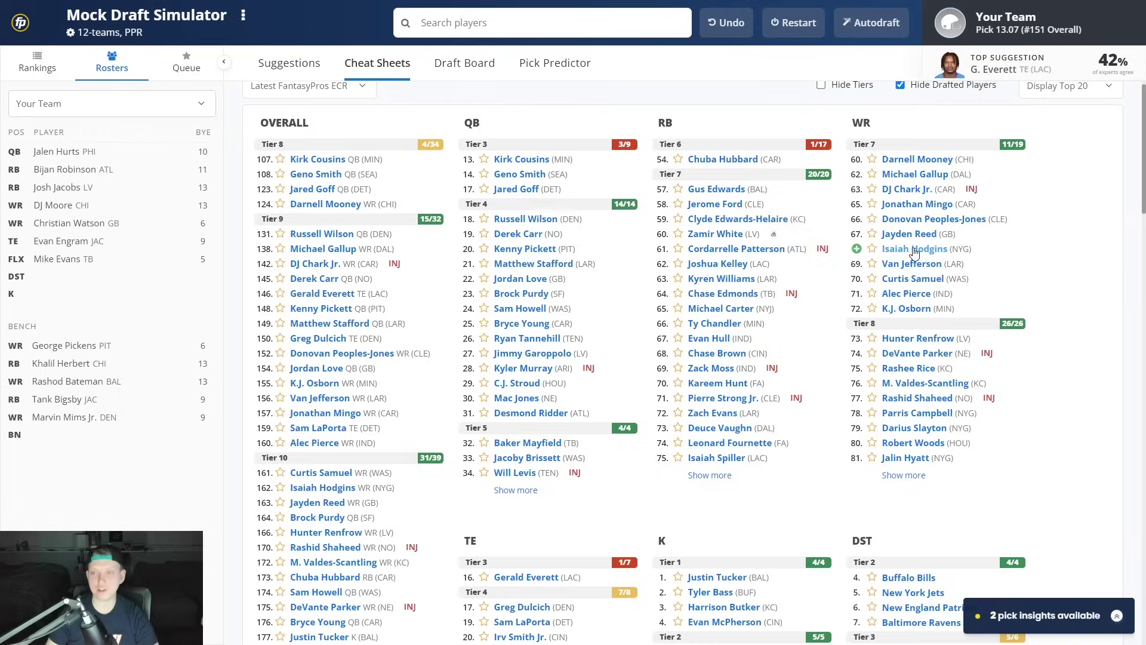
pyautogui.click(914, 250)
pyautogui.click(769, 174)
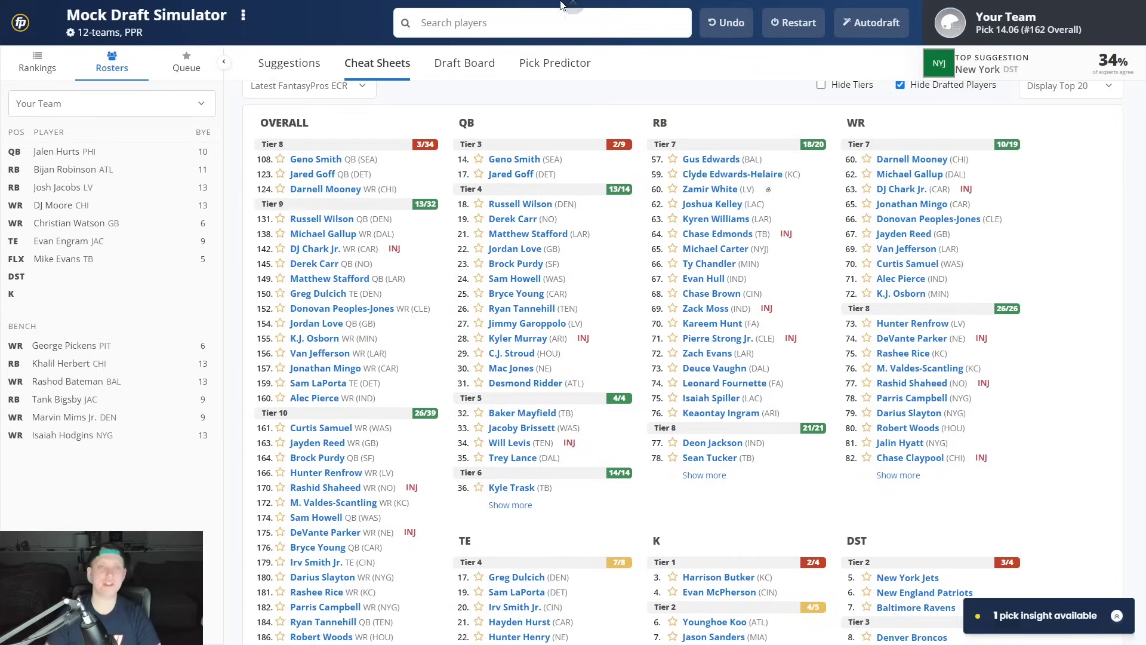
# Check the thirteenth- and fourteenth-round picks on the draft board, and draft kicker Harrison Butker with pick 14.06.
pyautogui.click(461, 68)
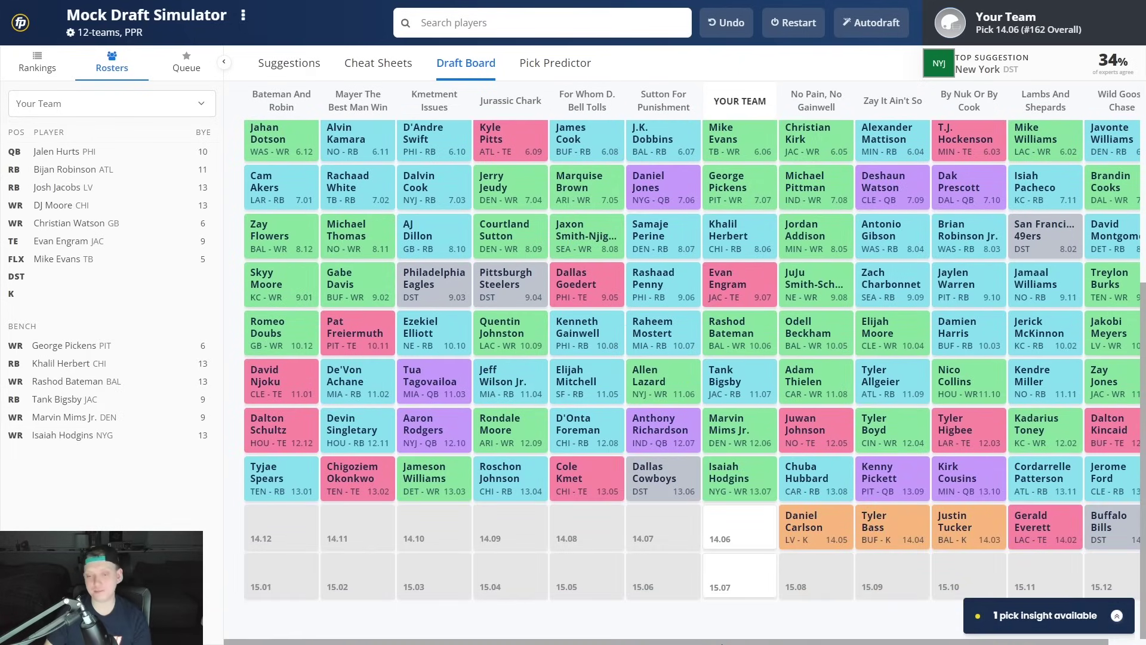
pyautogui.moveTo(722, 642); pyautogui.dragTo(779, 642)
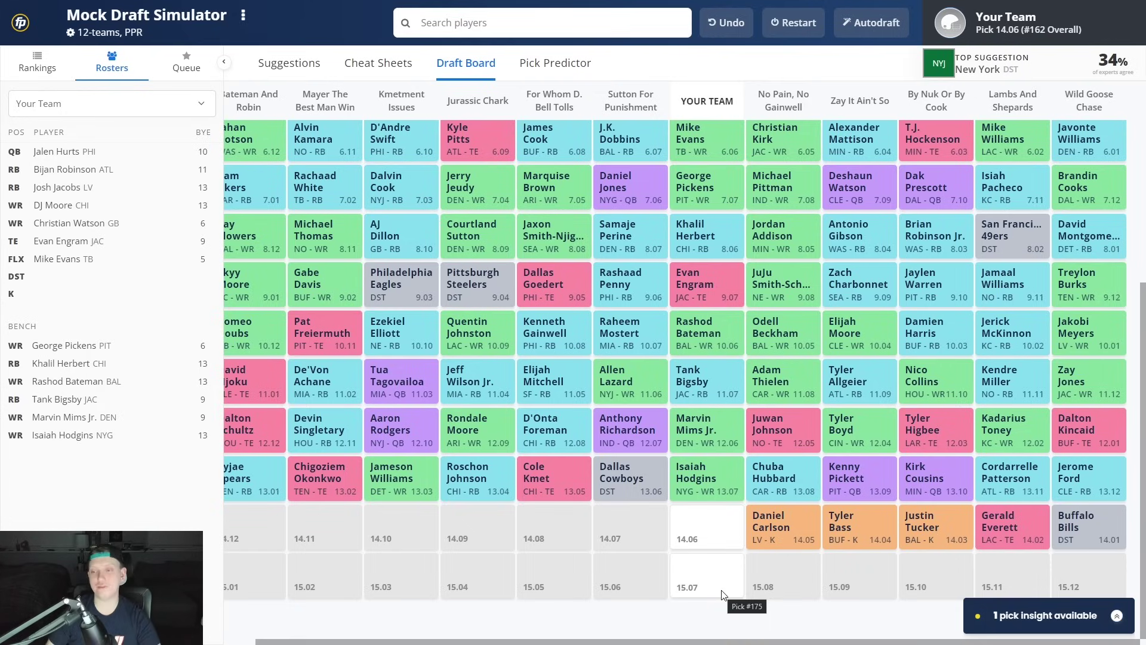
pyautogui.click(395, 61)
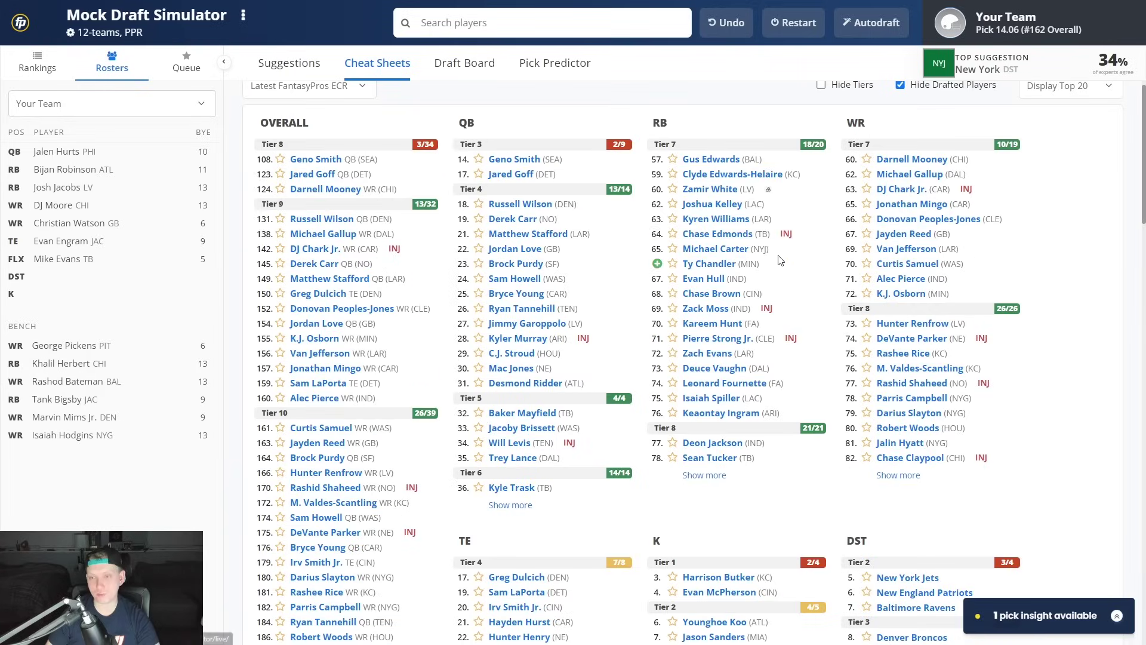
pyautogui.scroll(-5, 725, 222)
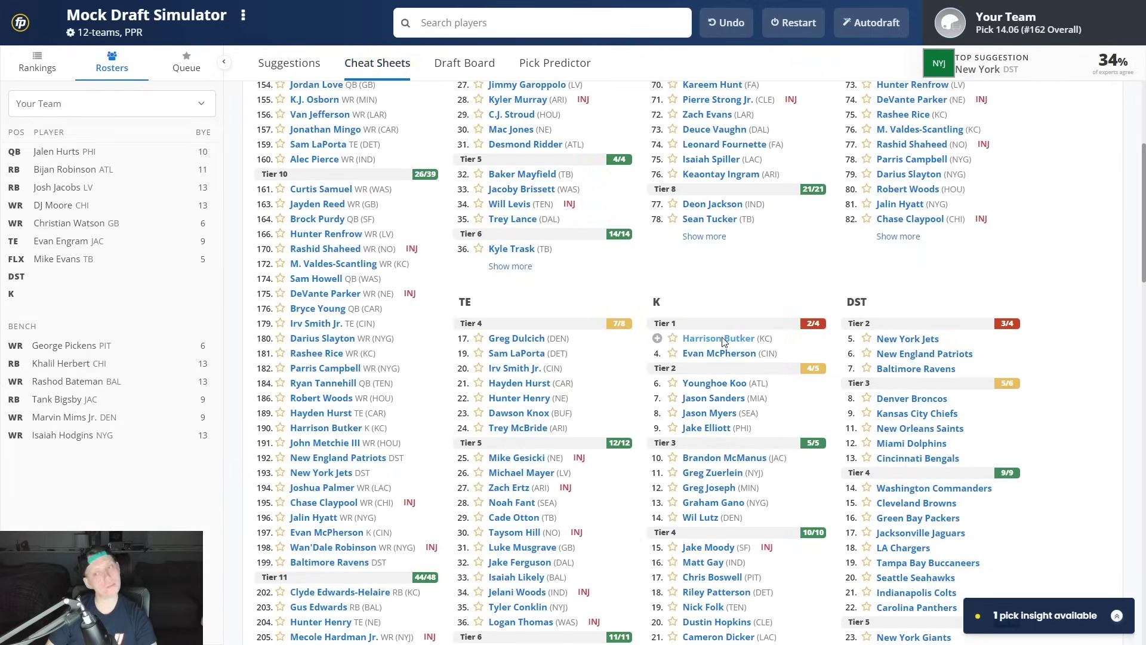
pyautogui.click(720, 339)
pyautogui.click(740, 173)
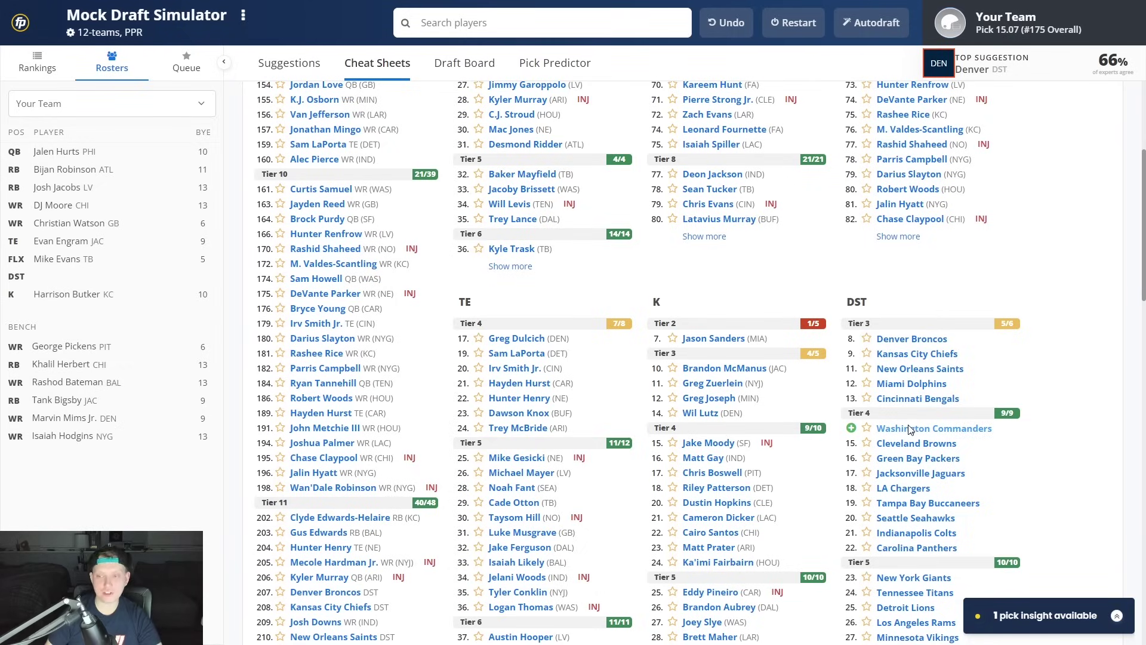
# Compare the game schedules of the Washington Commanders and Denver Broncos defenses, and draft the Commanders with pick 15.07.
pyautogui.click(909, 429)
pyautogui.click(541, 207)
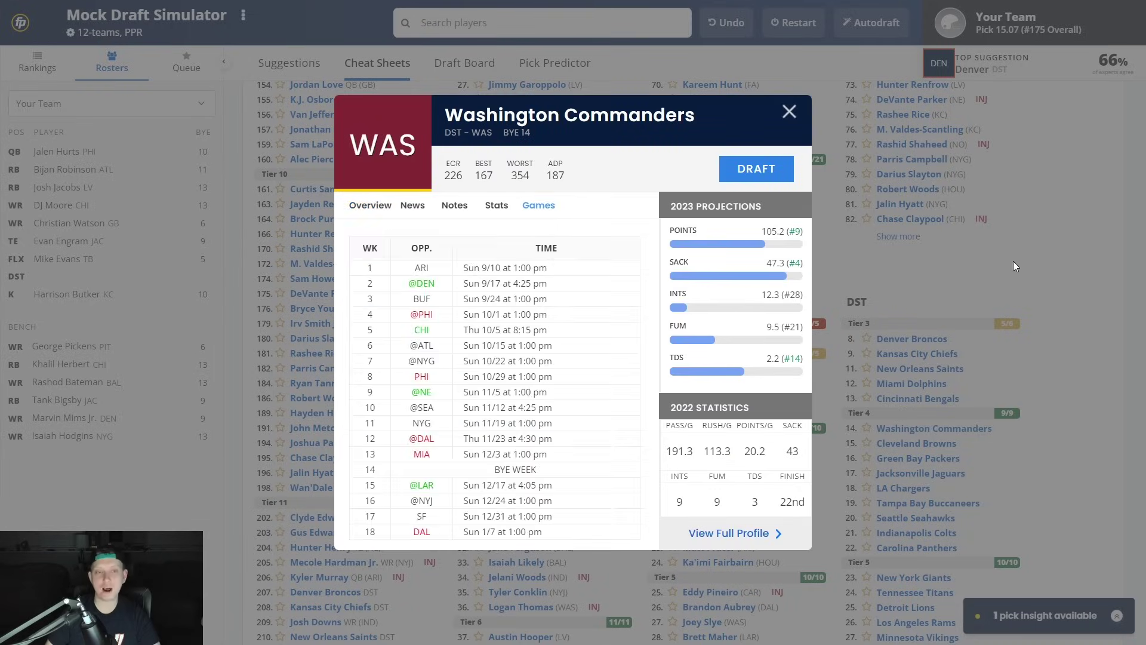
pyautogui.click(1013, 261)
pyautogui.click(913, 339)
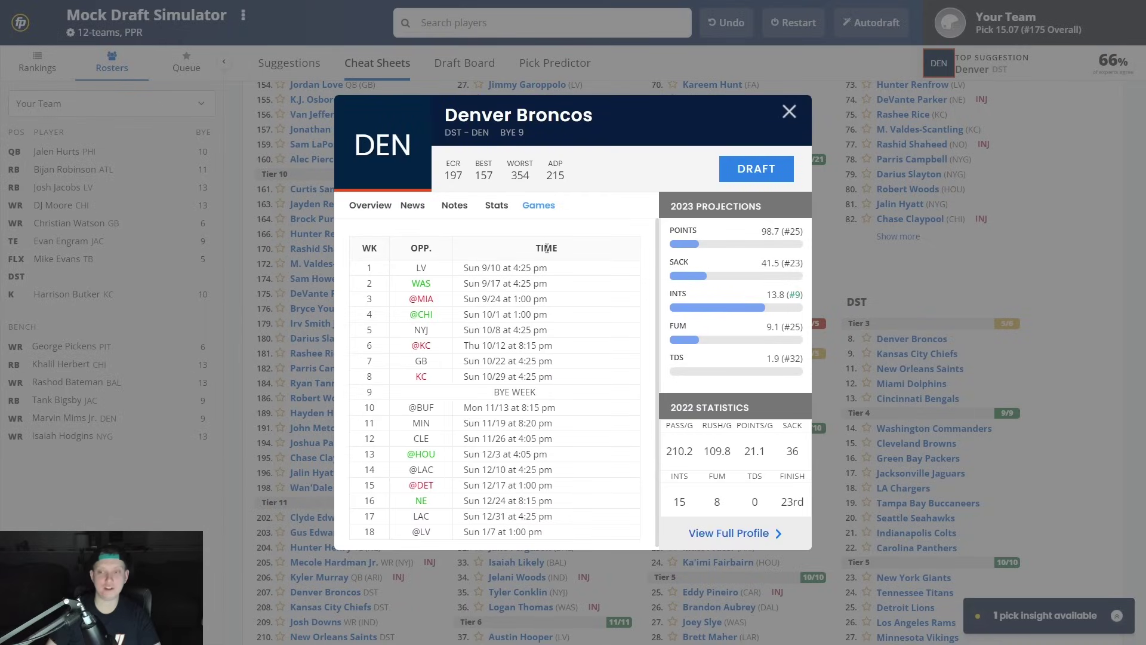
pyautogui.click(924, 273)
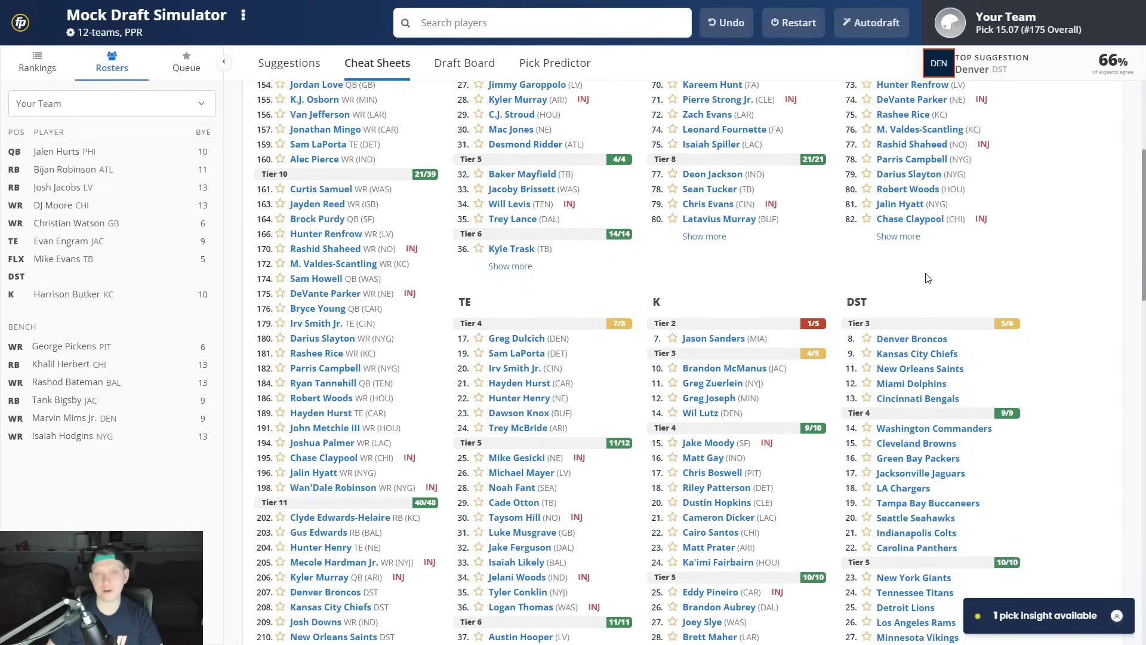
pyautogui.click(913, 429)
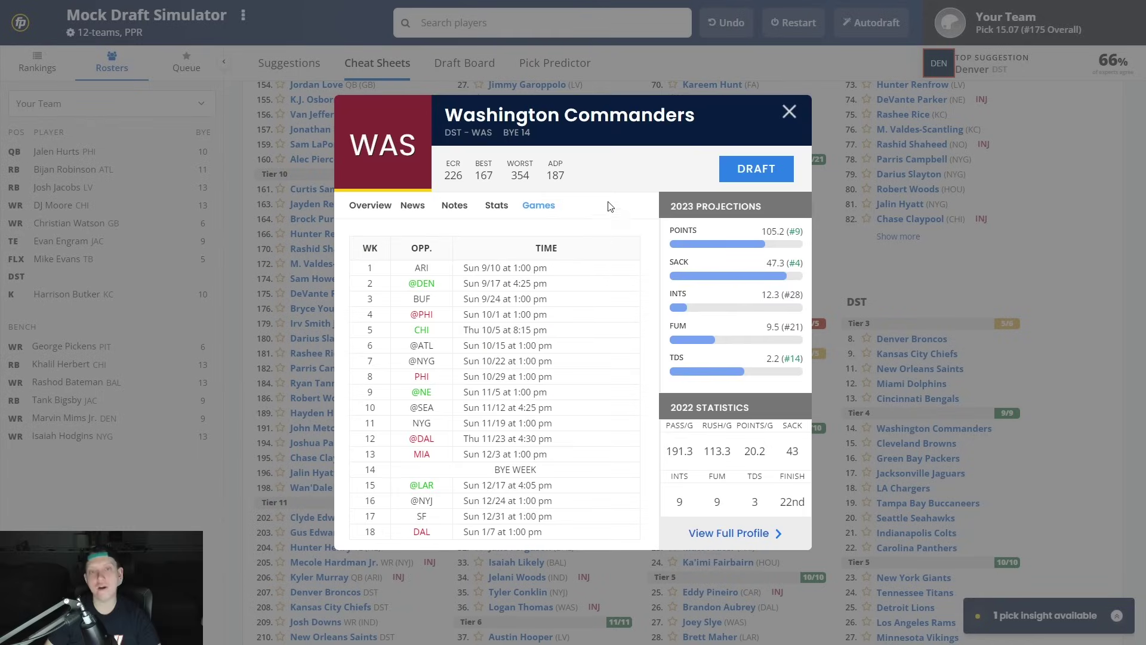
pyautogui.click(759, 176)
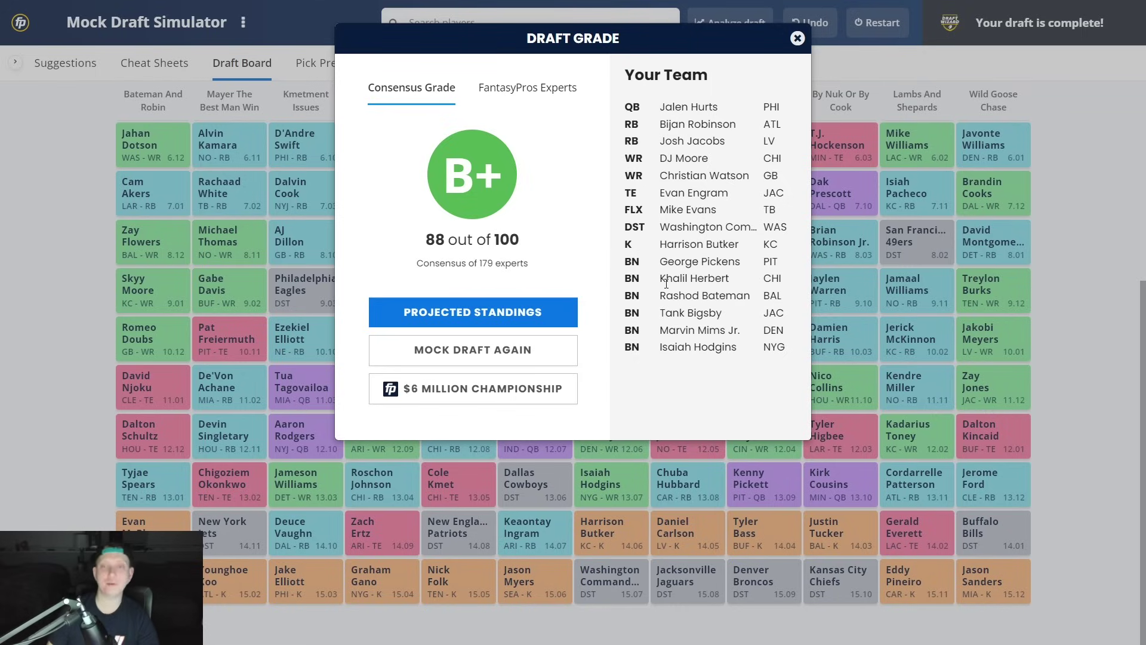
# Review the bench players listed in the draft grade summary, highlighting running back Tank Bigsby.
pyautogui.moveTo(660, 275); pyautogui.dragTo(656, 314)
pyautogui.click(740, 316)
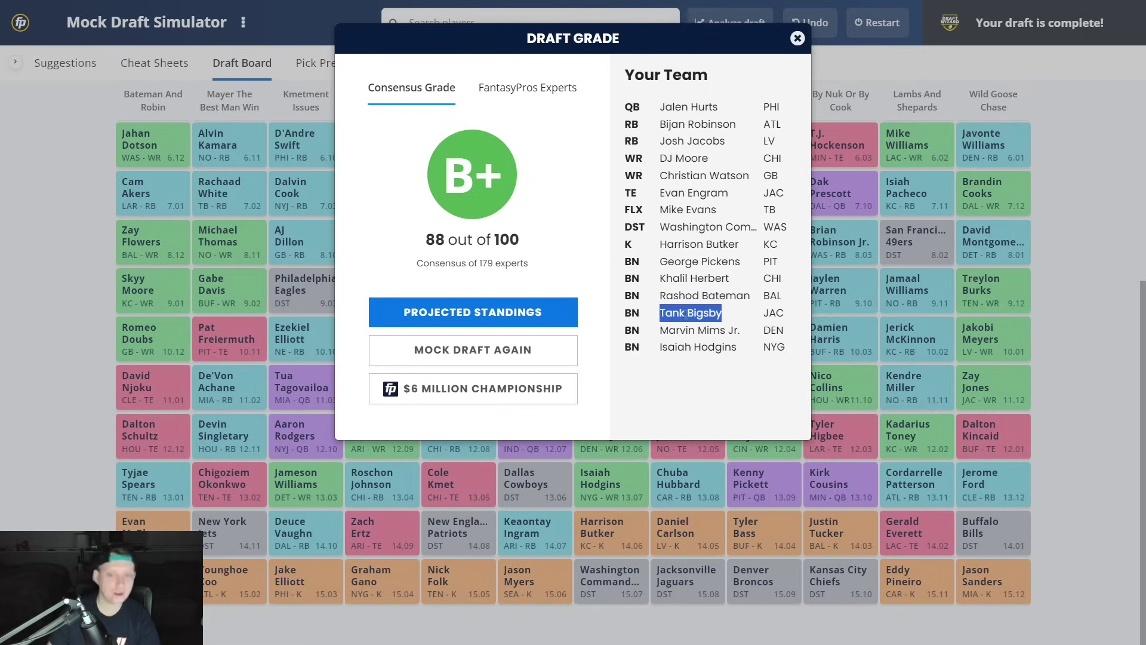
pyautogui.click(692, 321)
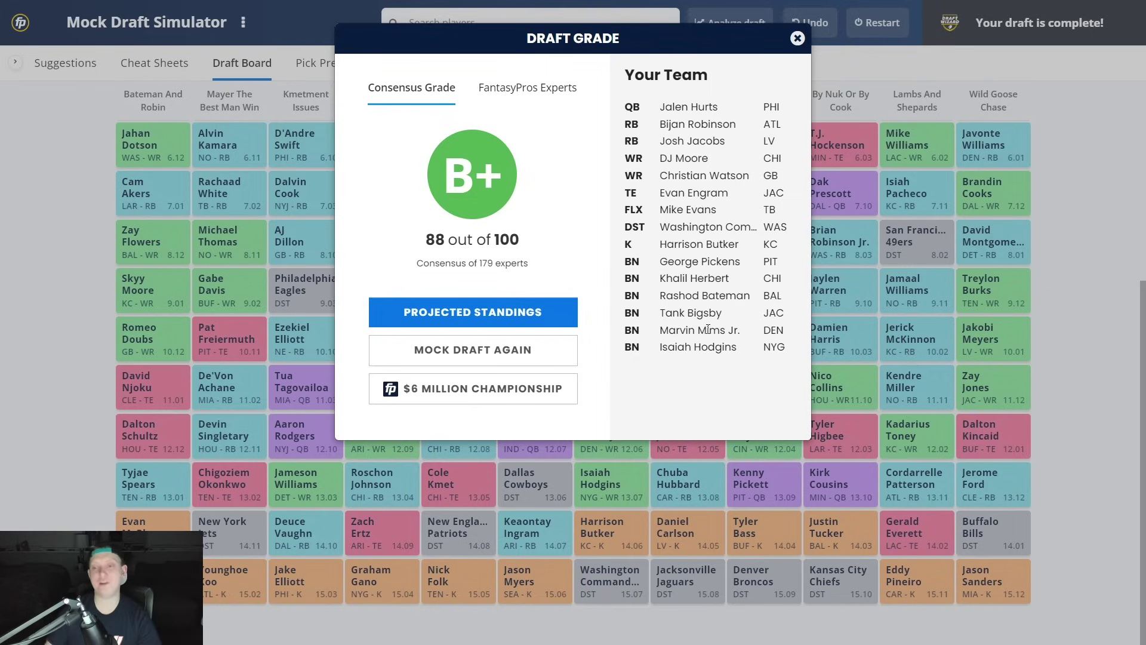